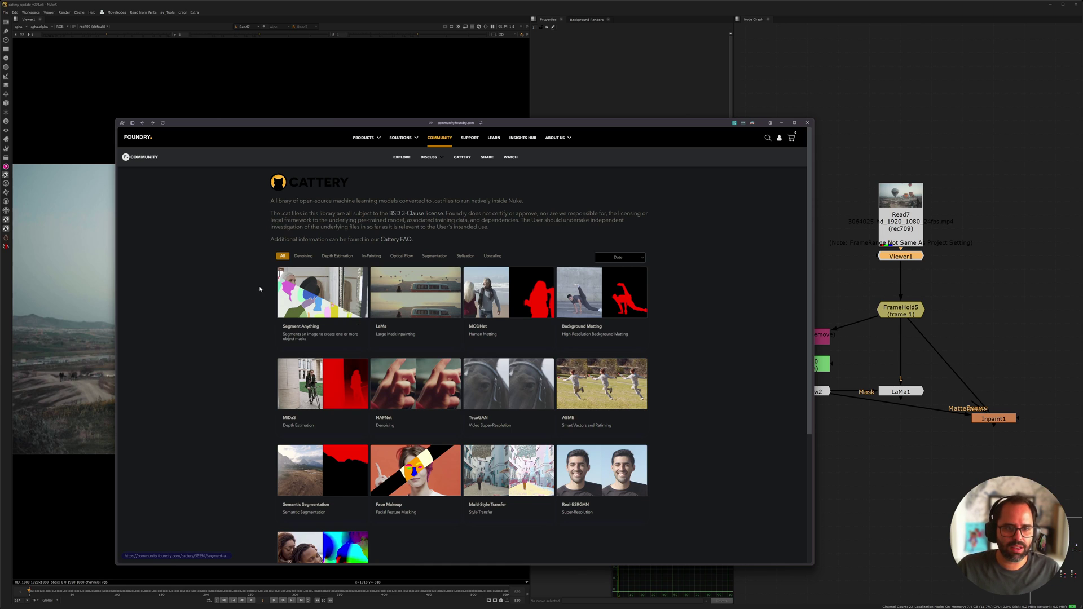
Review the Segment Anything and LaMa model pages in Foundry's Cattery library
click(305, 302)
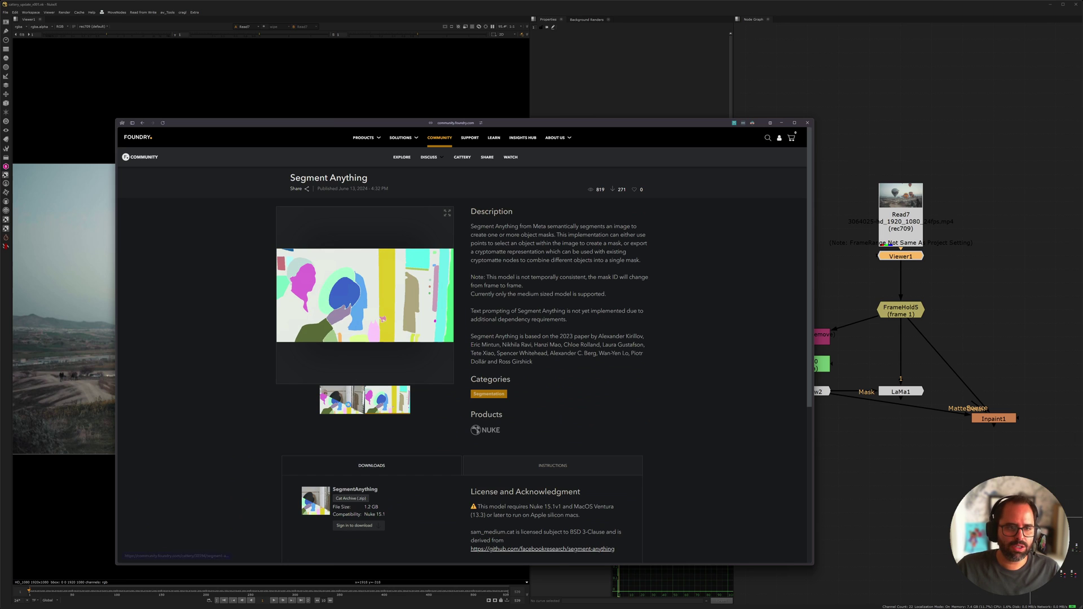
key(alt+Left)
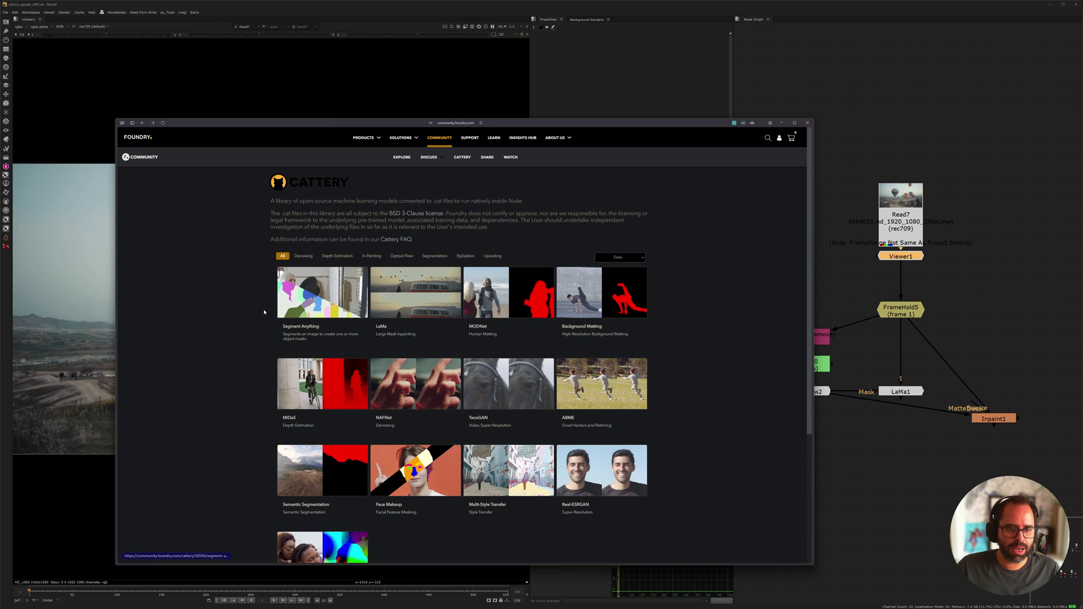
click(416, 296)
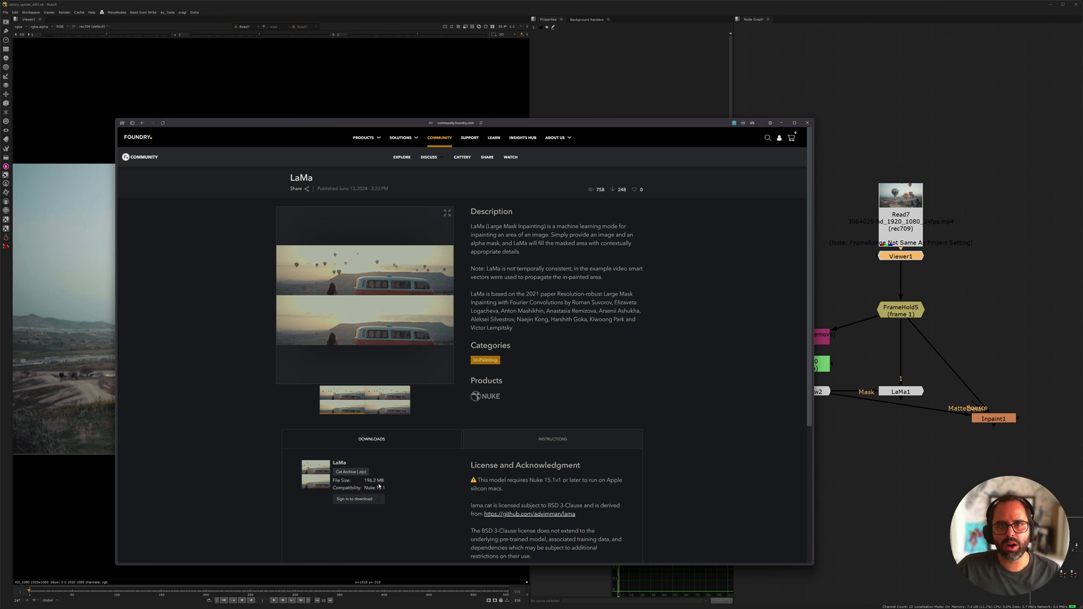
drag(377, 486, 392, 487)
click(433, 468)
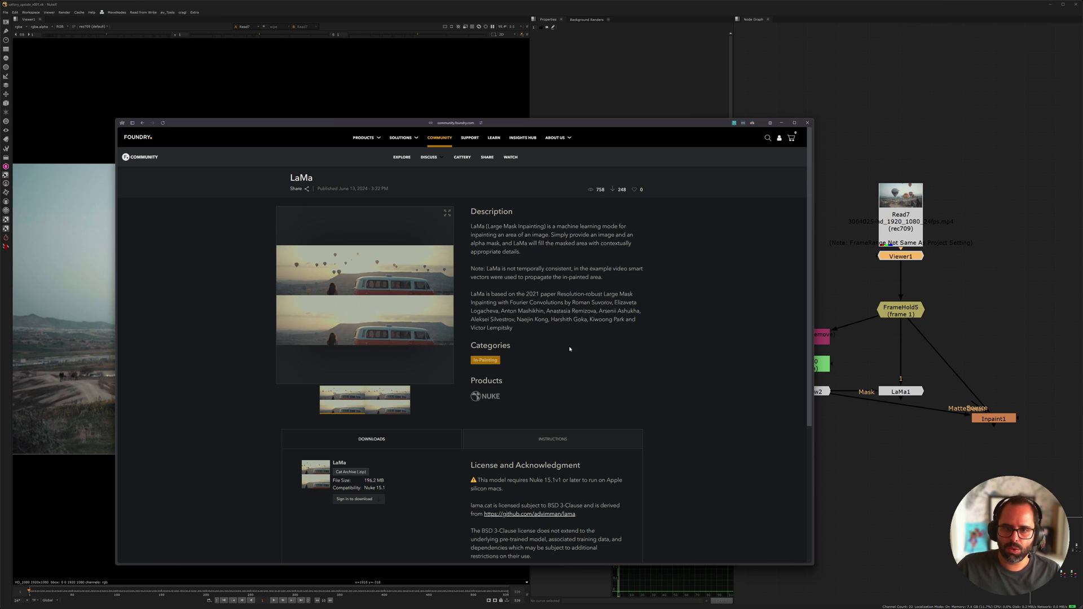
drag(619, 117, 636, 82)
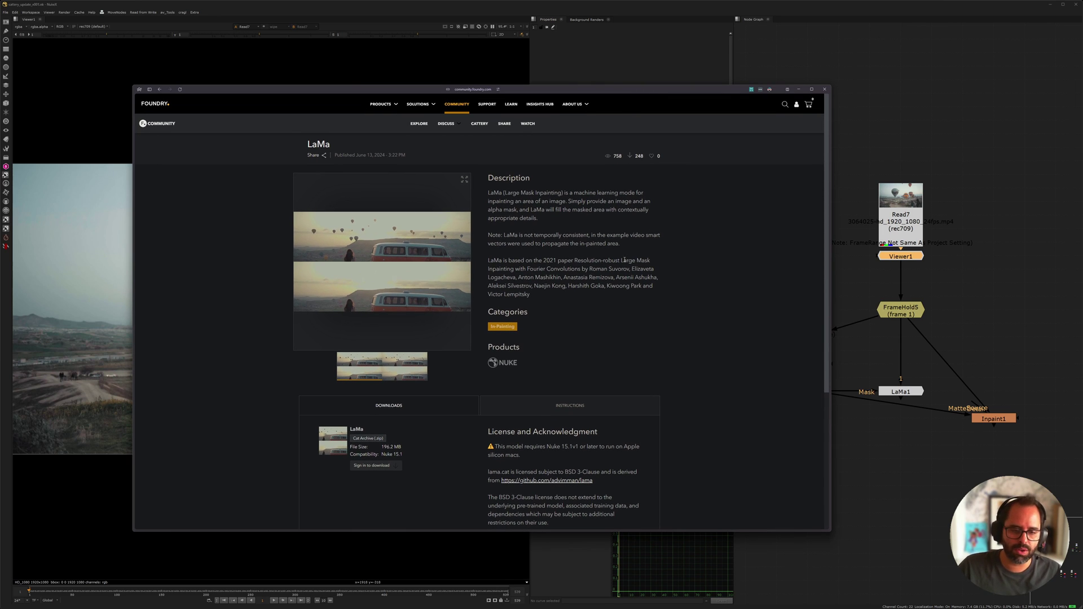
mouse_move(467, 269)
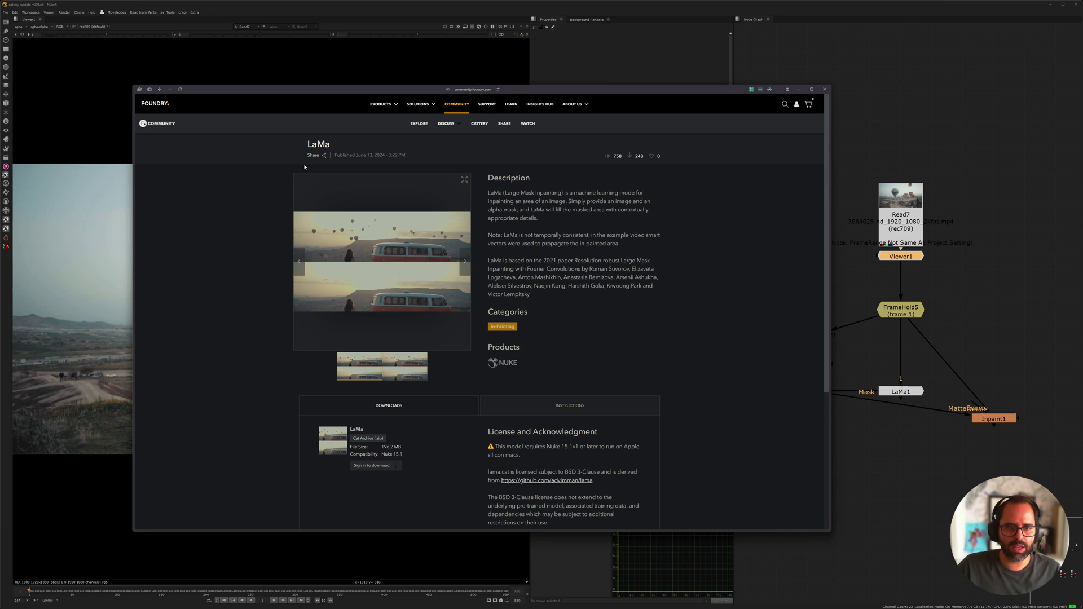
Switch to Nuke and move the Viewer1 node to empty space below the balloon footage's node tree
click(868, 270)
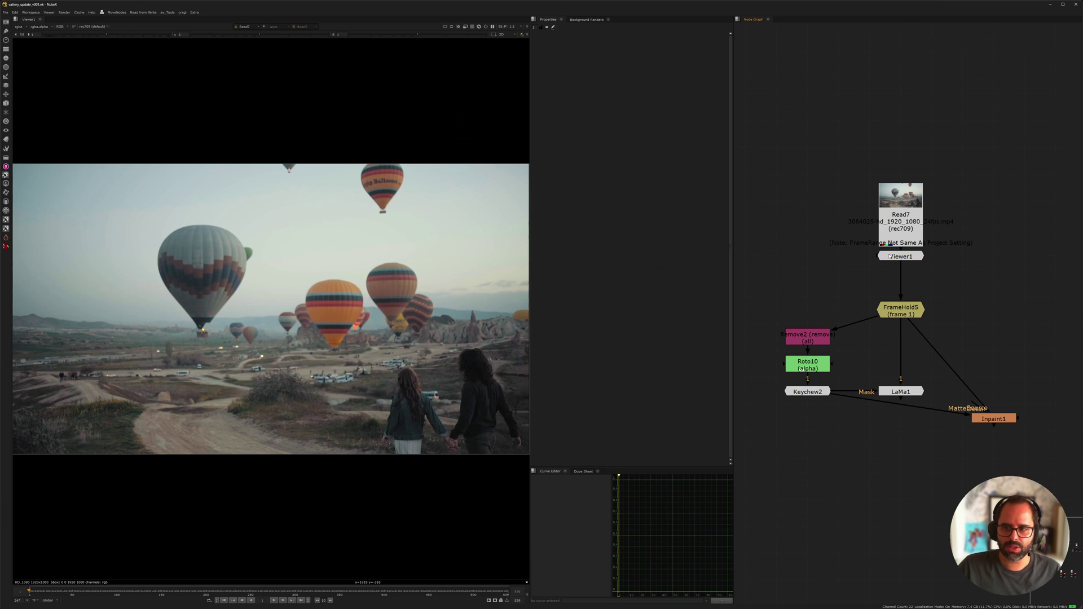
drag(899, 257, 837, 567)
middle_drag(800, 490, 790, 395)
click(796, 396)
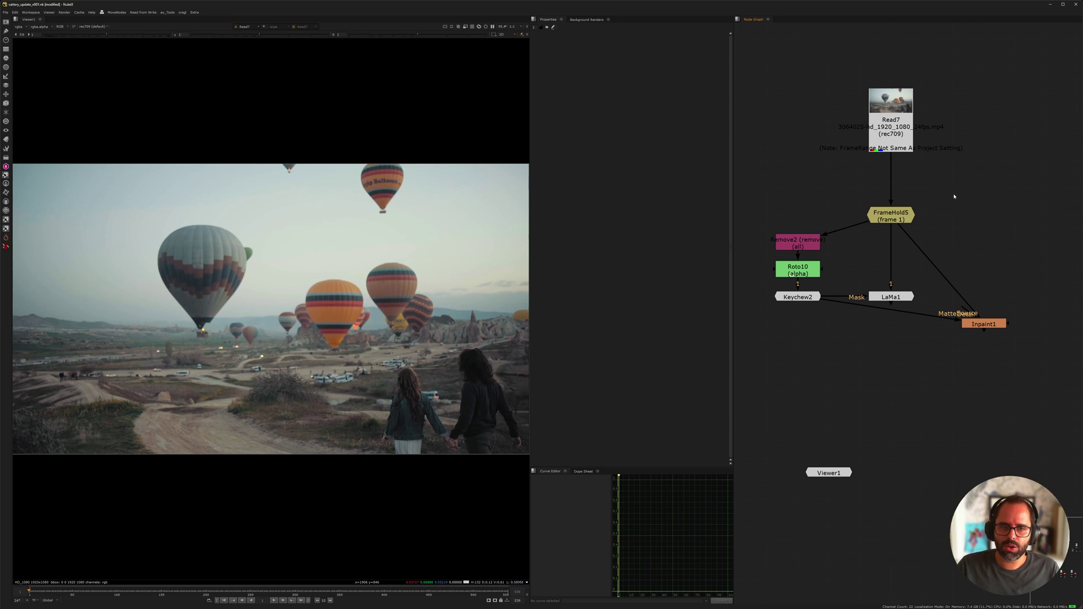
Look at the LaMa model page in the browser again and return to Nuke
key(alt+Tab)
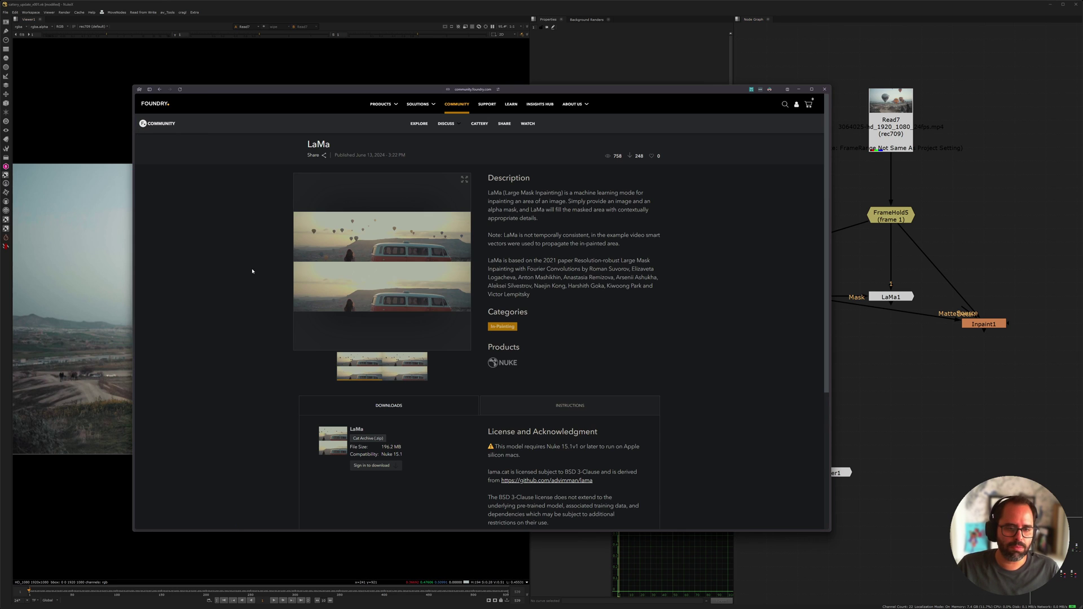
mouse_move(98, 359)
key(alt+Tab)
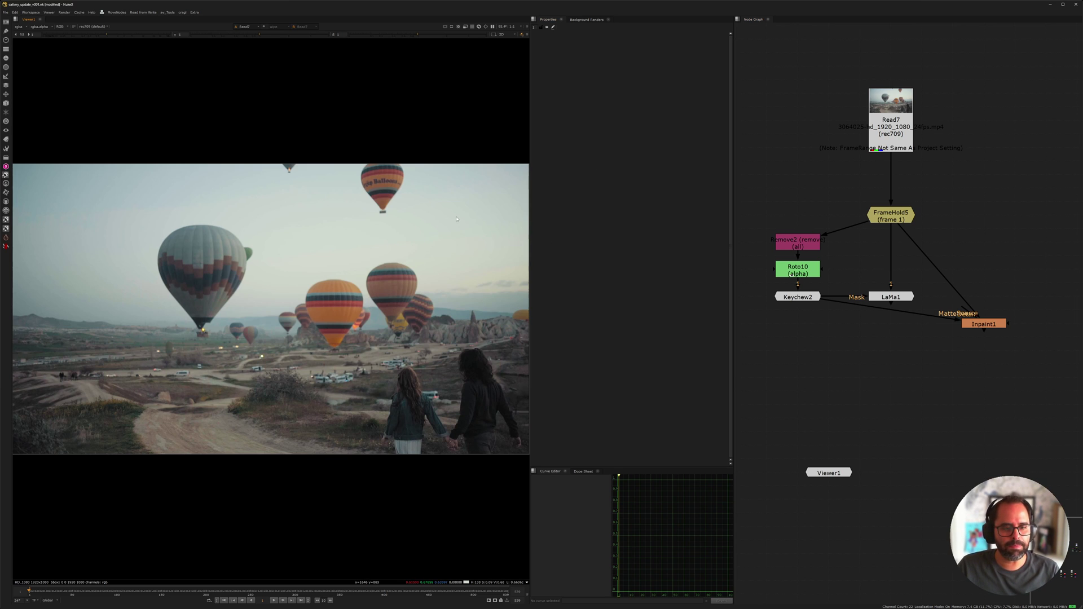
View FrameHold5 and open Roto10's properties to examine the roto shapes around the large balloon and the two people
middle_drag(855, 283, 829, 263)
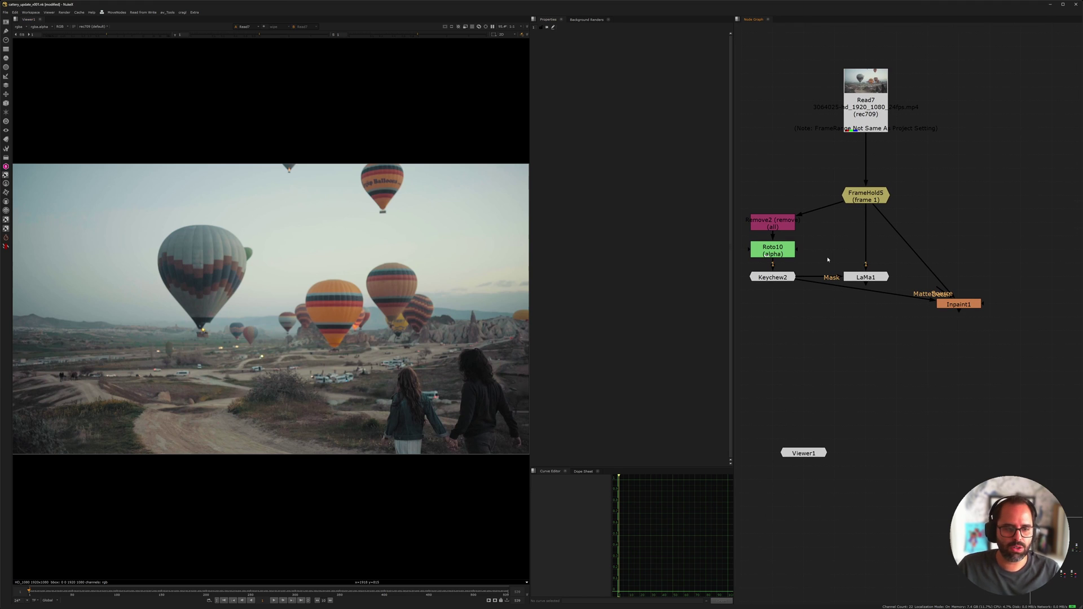
click(859, 201)
key(1)
double_click(772, 249)
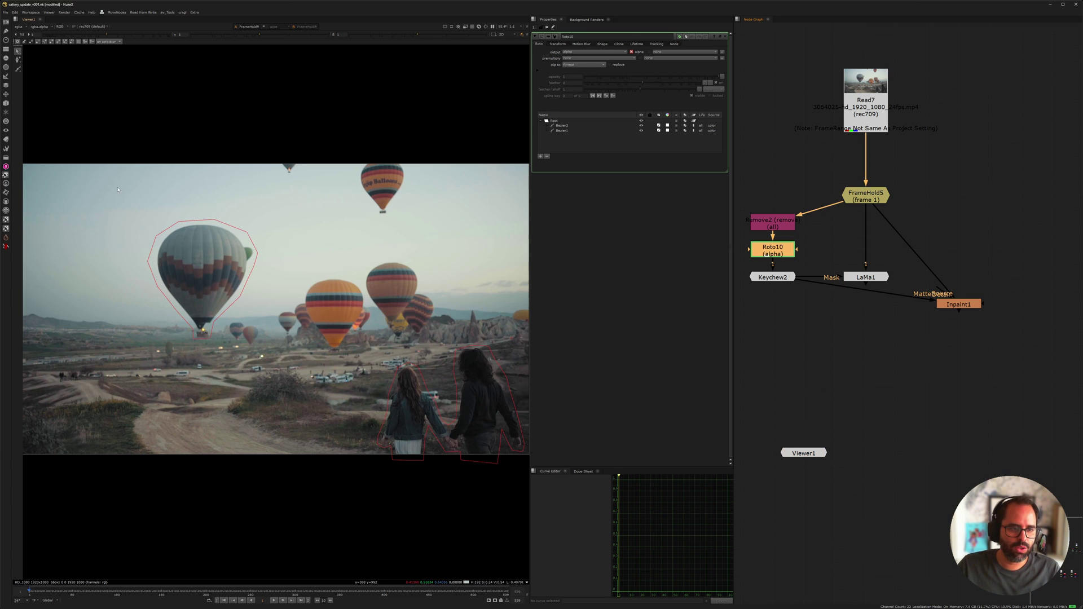
click(162, 237)
middle_drag(269, 279, 233, 231)
drag(301, 258, 528, 461)
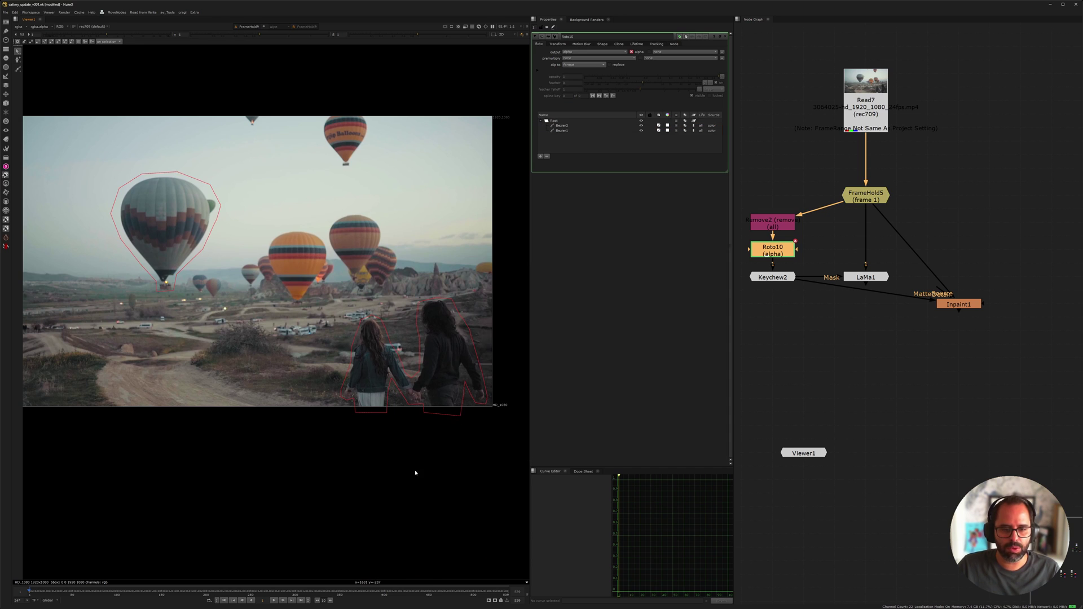
middle_drag(322, 215, 396, 220)
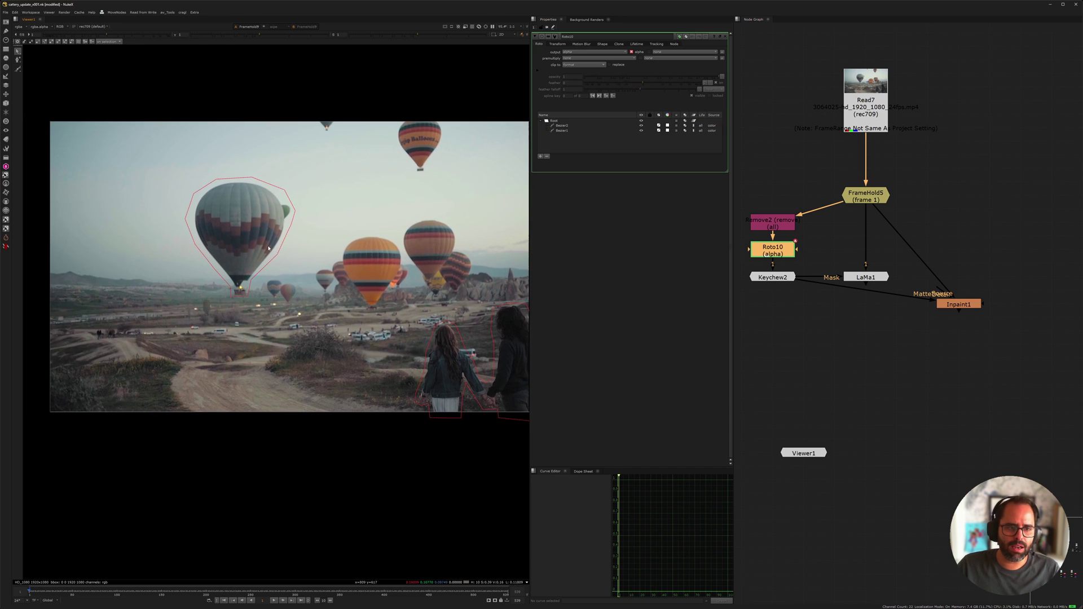
View the LaMa1 output and disable and re-enable the node to compare the result with the original frame
click(852, 276)
key(1)
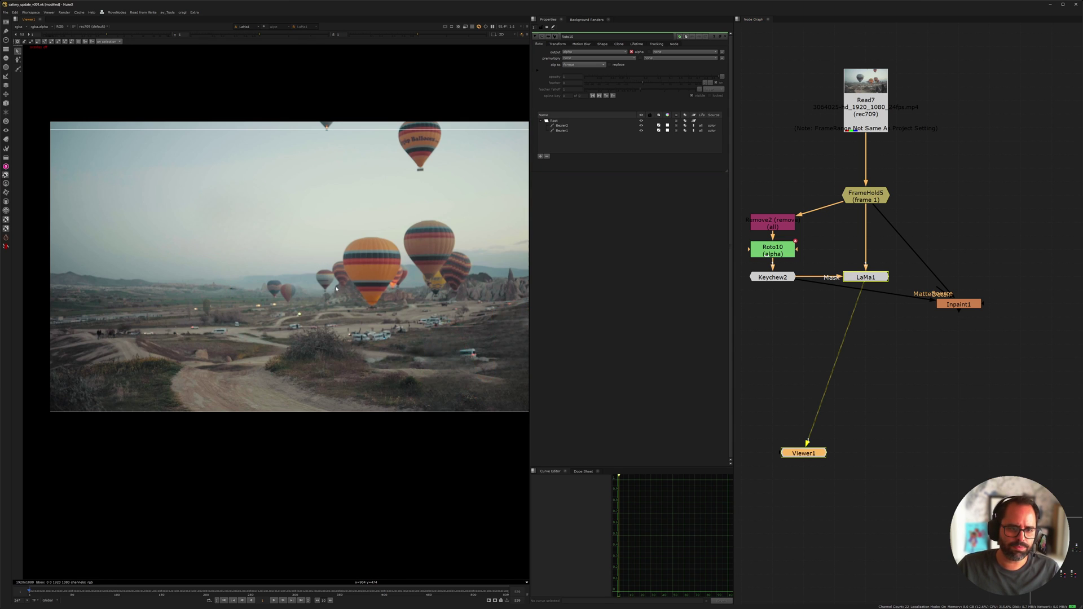
scroll(169, 280, up, 5)
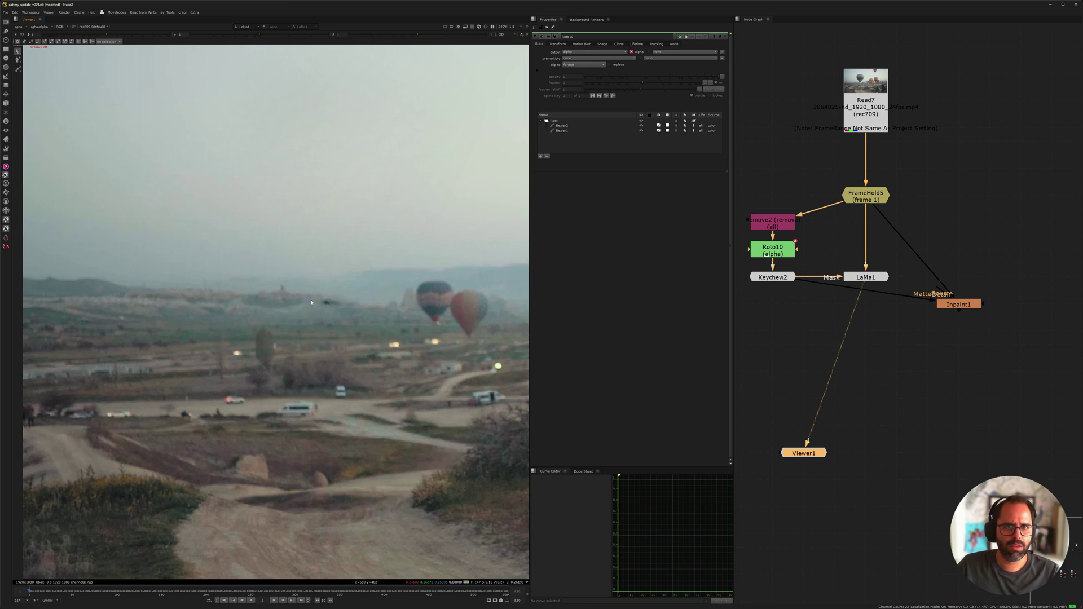
middle_drag(206, 368, 227, 328)
scroll(226, 327, down, 3)
click(869, 277)
key(d)
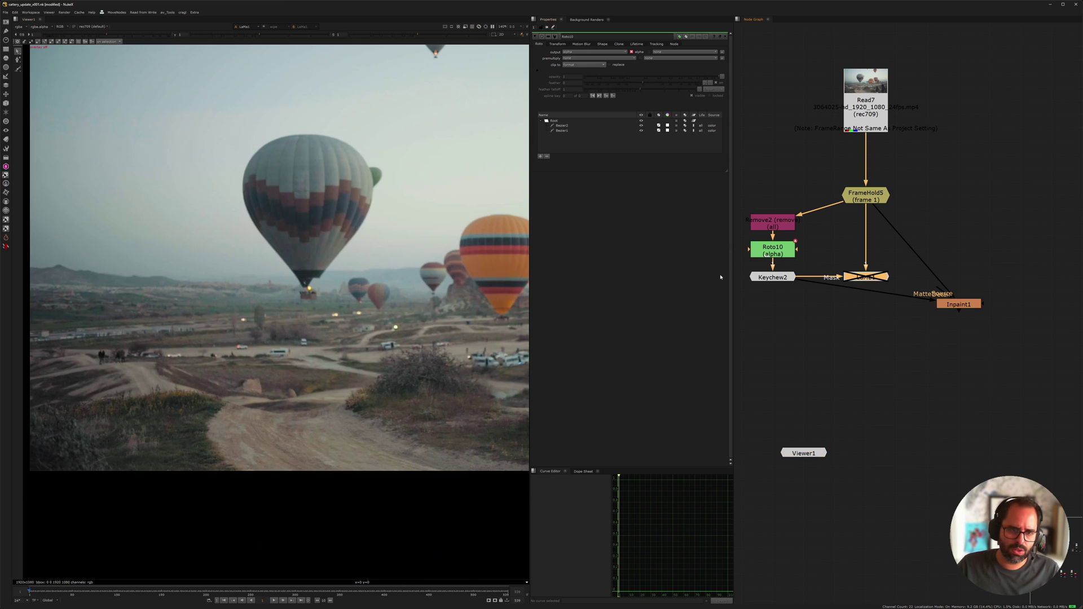
key(d)
Connect FrameHold5 and LaMa1 to separate inputs of Viewer1 for comparison
click(871, 197)
key(1)
click(862, 274)
key(2)
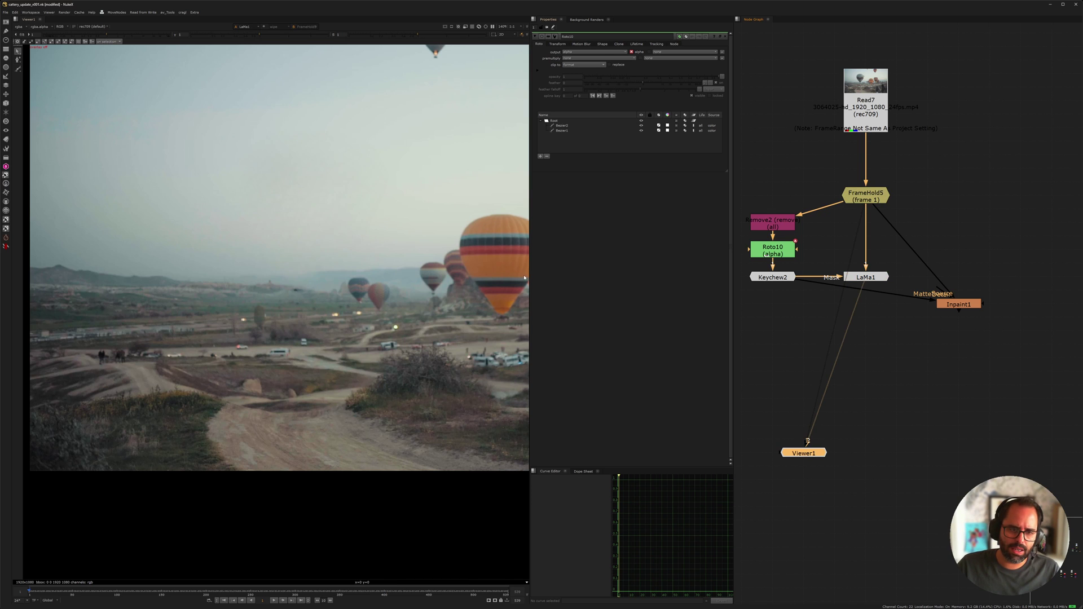
Compare the original frame with the LaMa1 result around the removed large balloon and its basket
scroll(330, 276, up, 5)
key(1)
key(2)
key(1)
key(2)
middle_drag(279, 286, 368, 269)
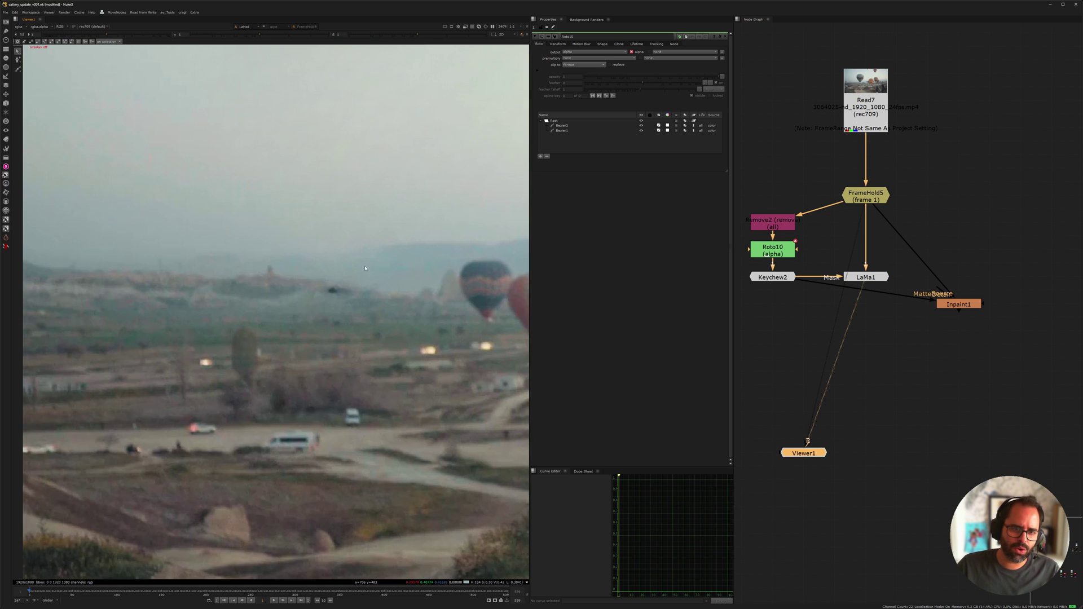
key(1)
key(1)
key(1)
key(1)
key(1)
key(1)
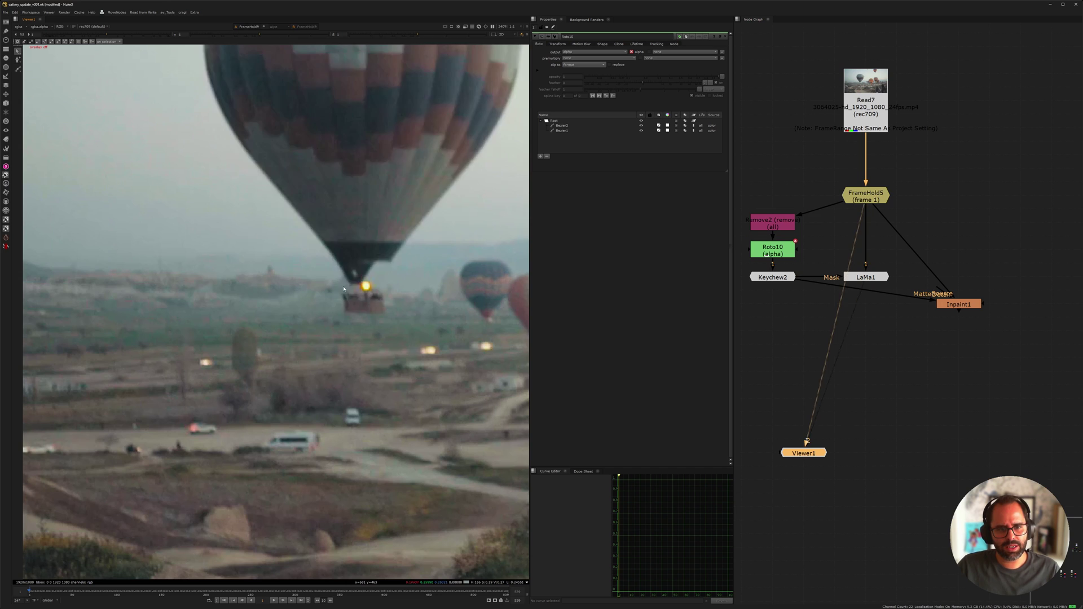
scroll(337, 252, down, 4)
key(1)
key(1)
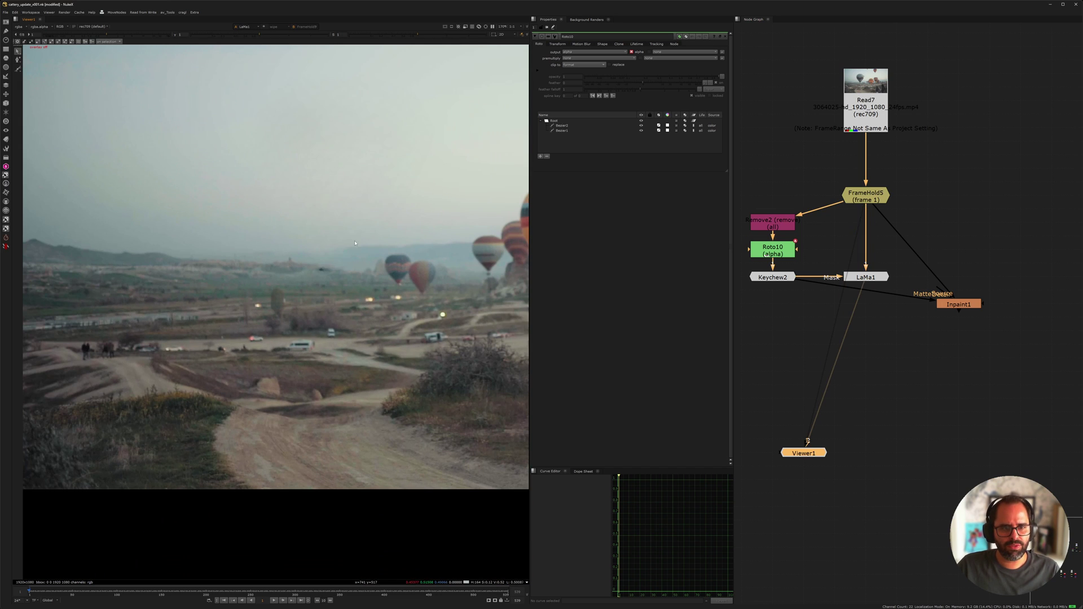
key(1)
key(1)
key(1)
key(1)
middle_drag(431, 273, 296, 250)
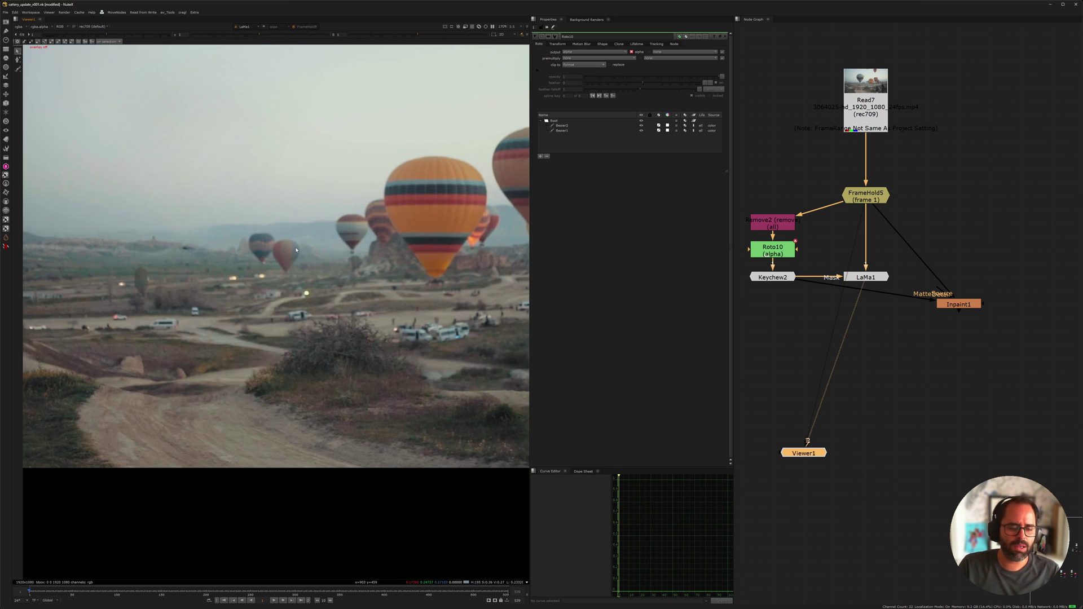
Compare the original frame with the LaMa1 result where the two people were removed from the foreground
scroll(298, 249, down, 4)
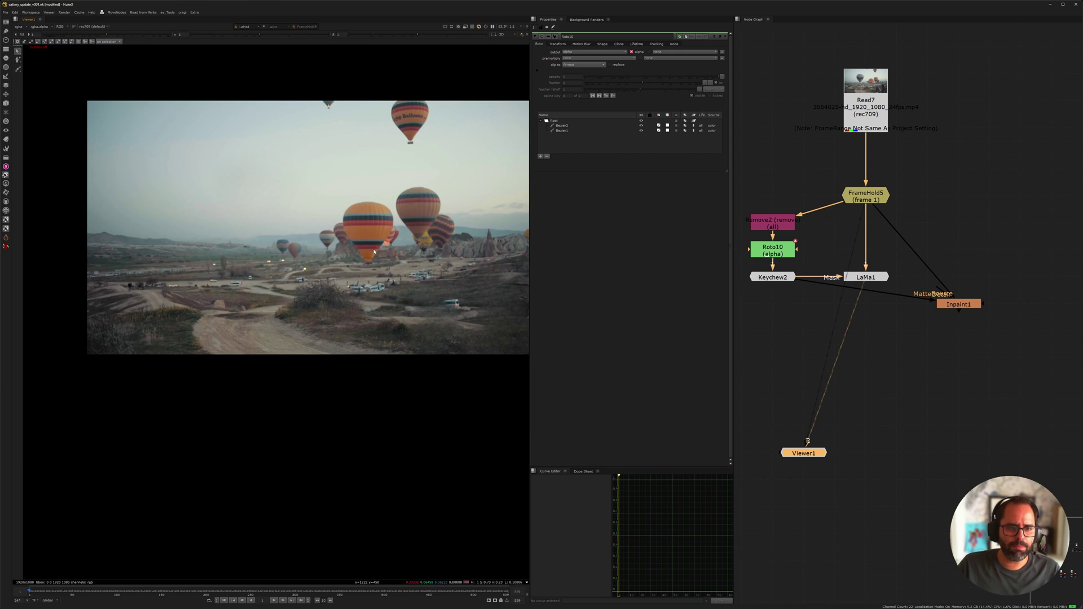
middle_drag(362, 238, 314, 265)
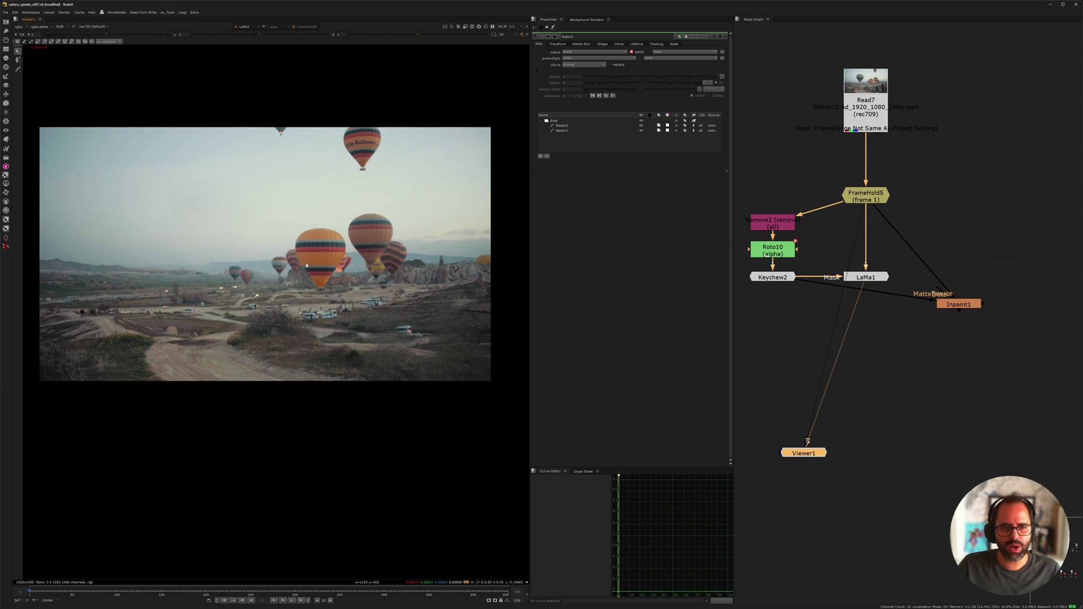
middle_drag(399, 322, 293, 287)
key(2)
key(1)
key(2)
scroll(366, 287, up, 5)
key(1)
key(2)
key(Down)
key(Up)
key(Down)
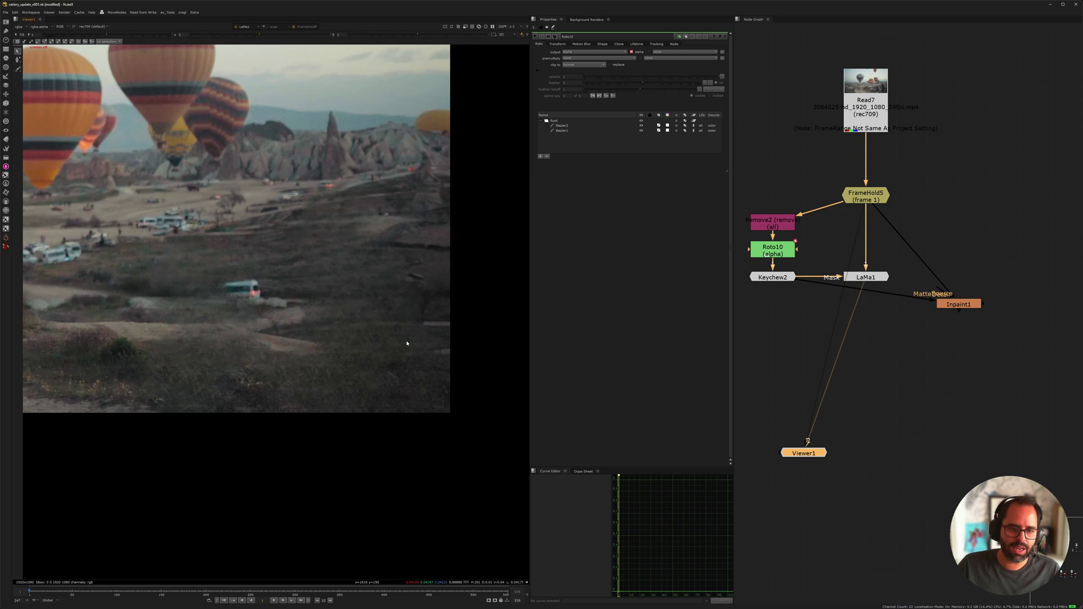
key(2)
key(1)
middle_drag(381, 325, 321, 307)
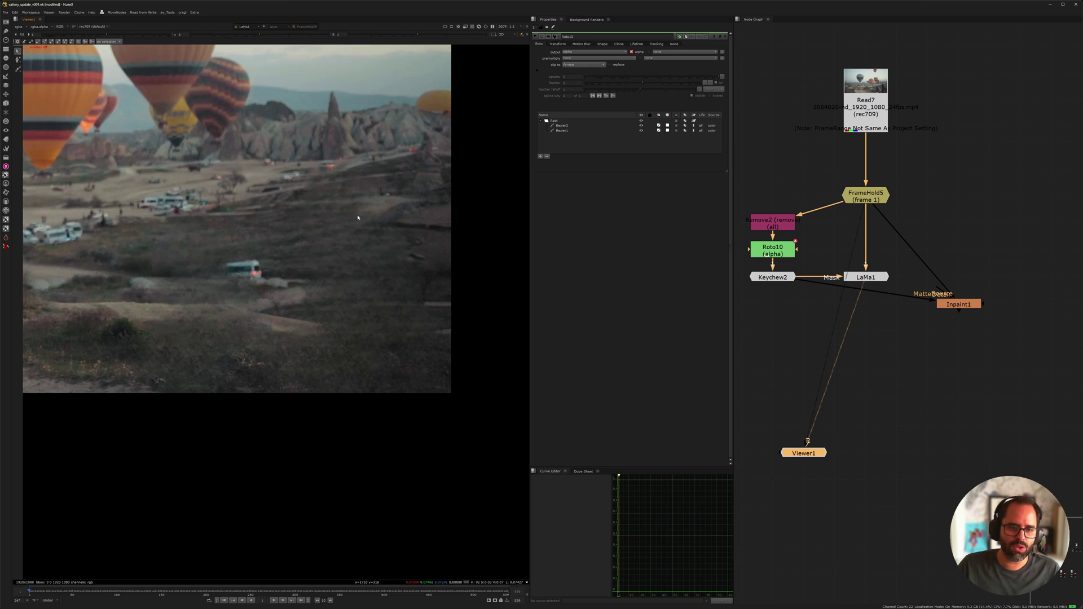
scroll(353, 245, down, 3)
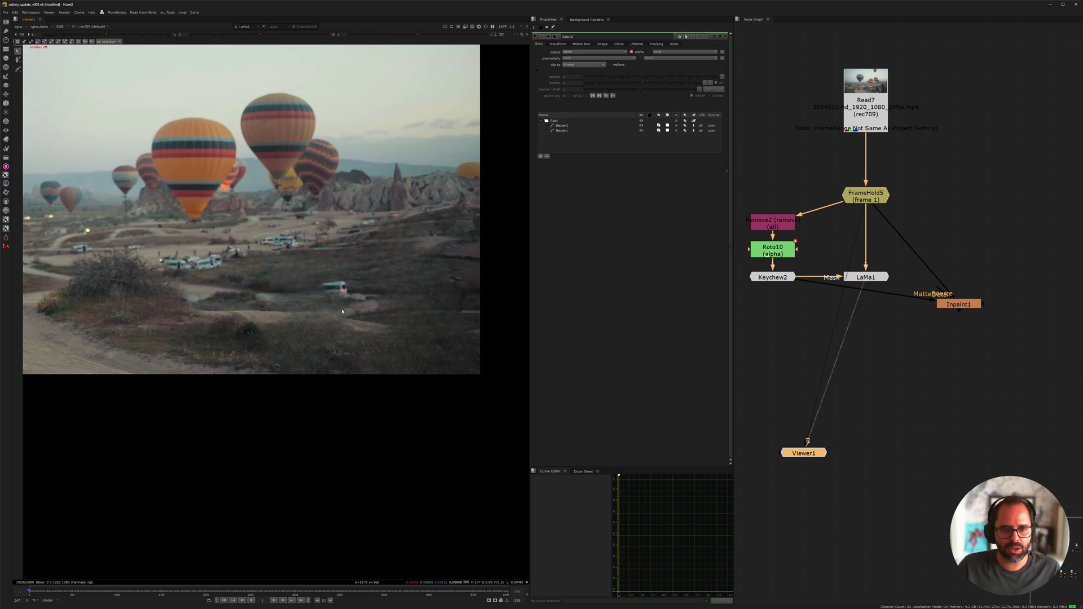
key(2)
key(1)
key(2)
key(1)
scroll(347, 299, down, 2)
key(2)
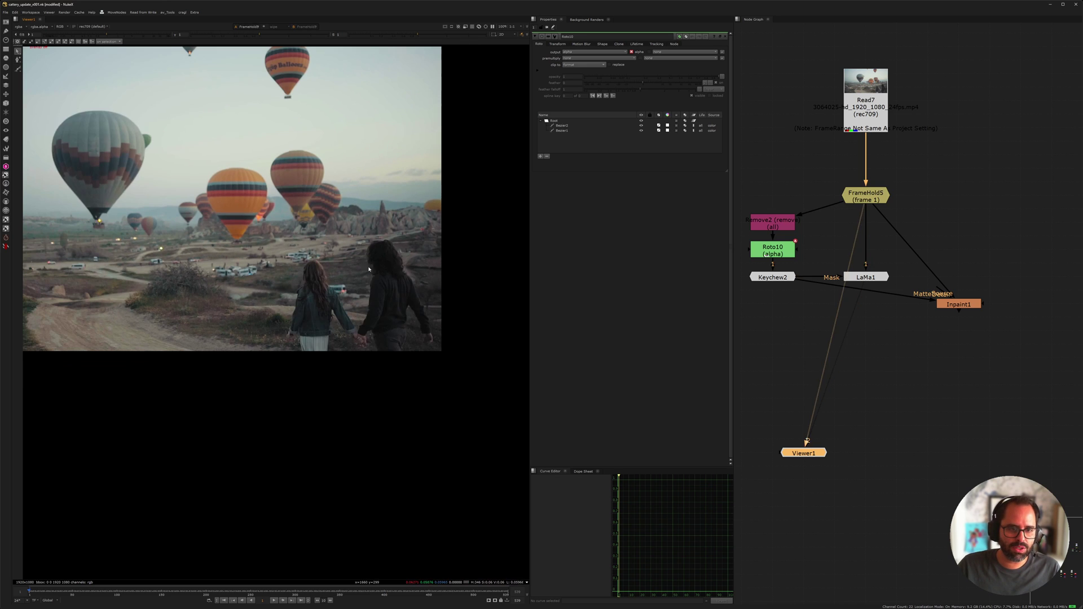
key(1)
key(2)
key(1)
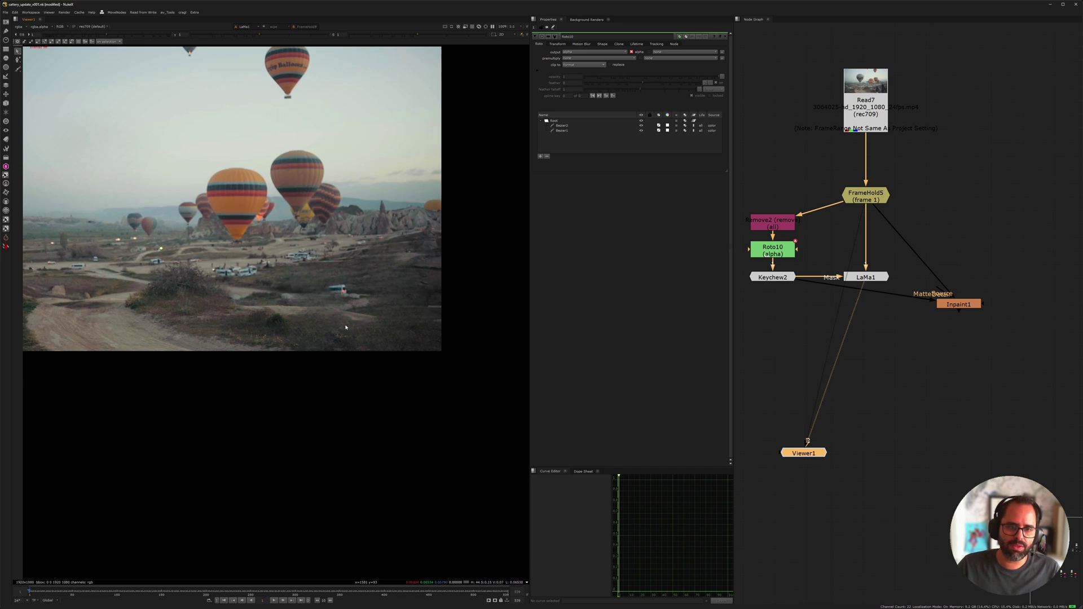
middle_drag(333, 318, 354, 348)
Connect the Inpaint1 node to Viewer1's second input
drag(910, 281, 966, 322)
middle_drag(967, 323, 969, 367)
scroll(1017, 353, down, 5)
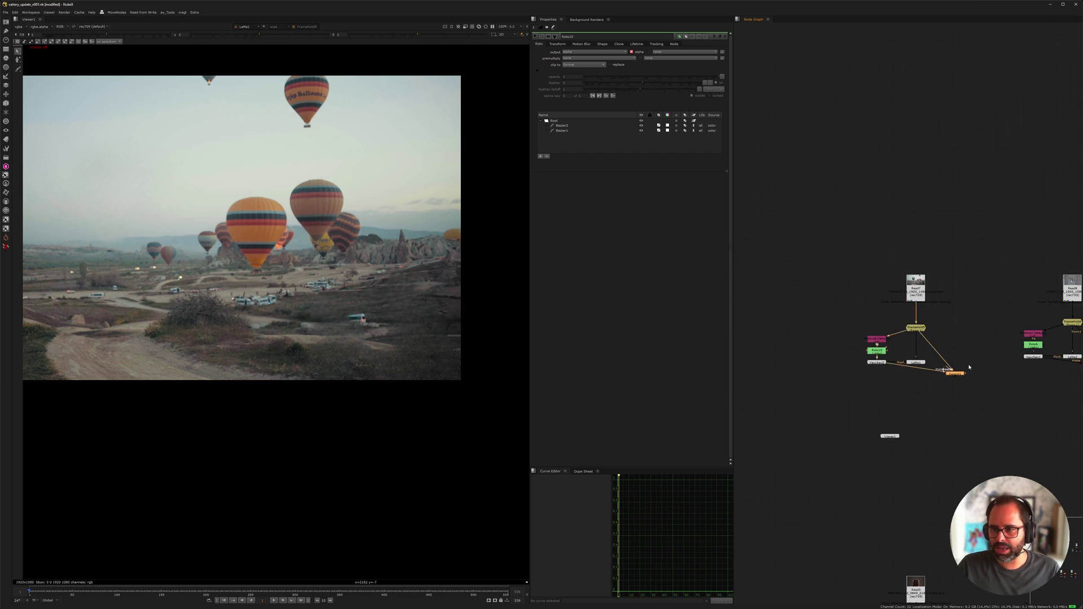
scroll(969, 367, up, 5)
key(2)
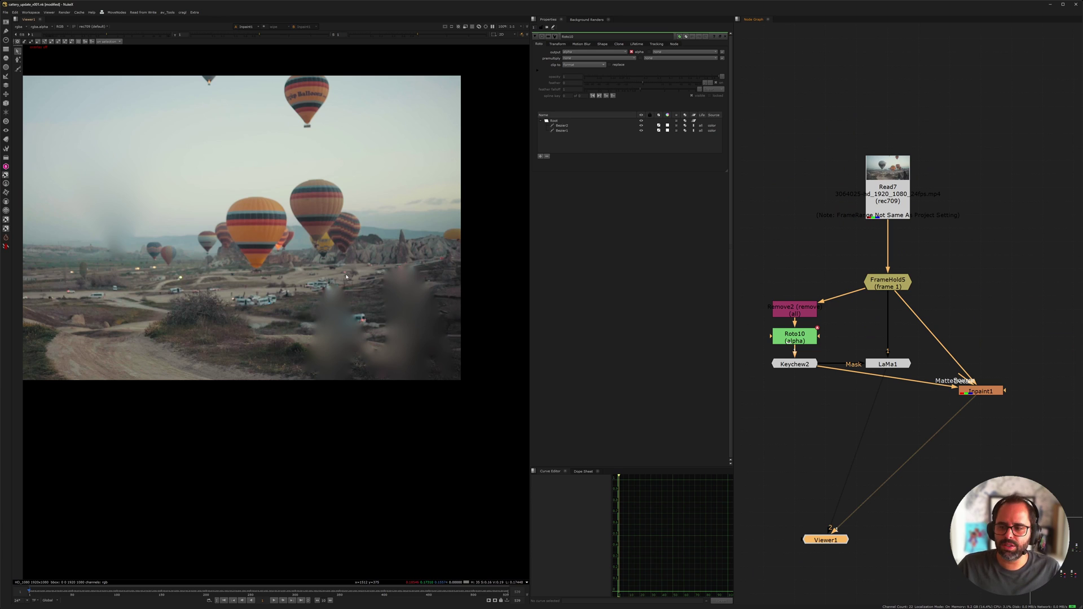
Compare the LaMa1 result with the Inpaint1 result across the whole frame
key(1)
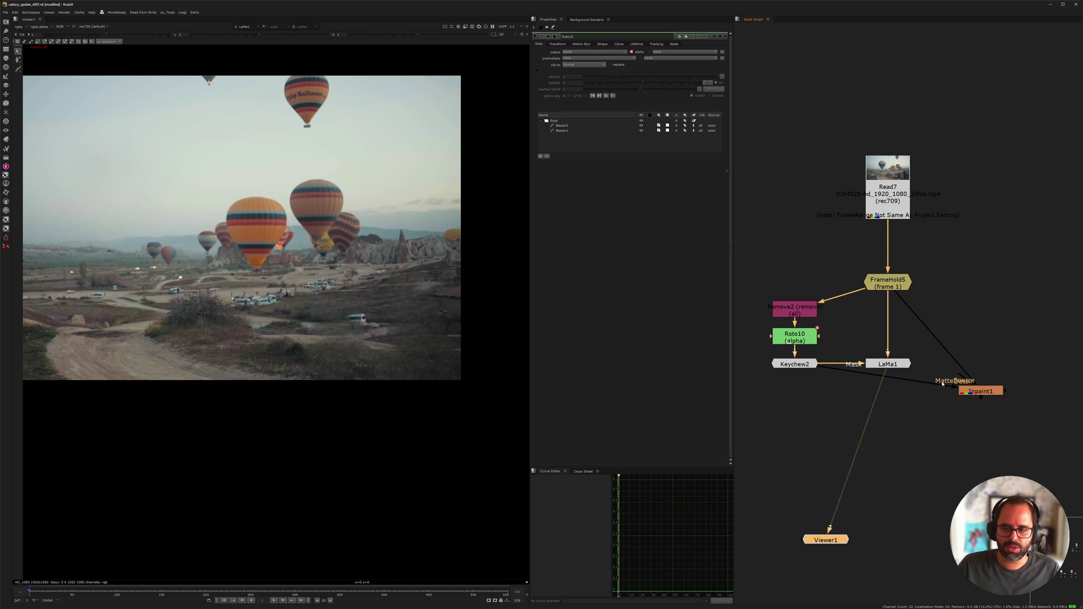
key(2)
key(1)
key(2)
key(1)
key(2)
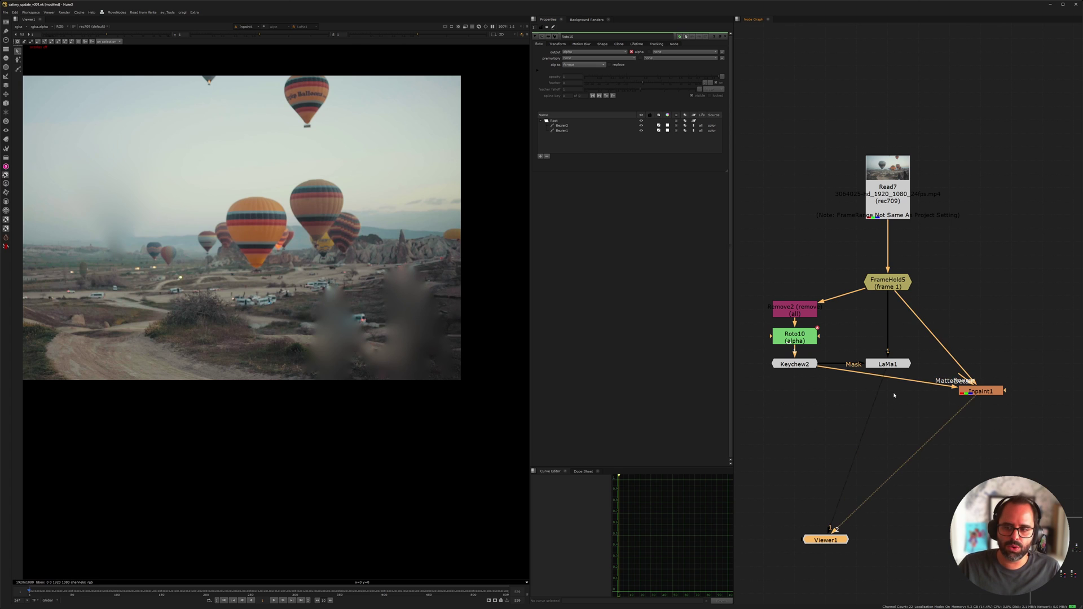
View the LaMa1 output again and examine the sky and landscape behind the removed balloon
click(987, 391)
click(895, 365)
key(1)
middle_drag(121, 184, 249, 215)
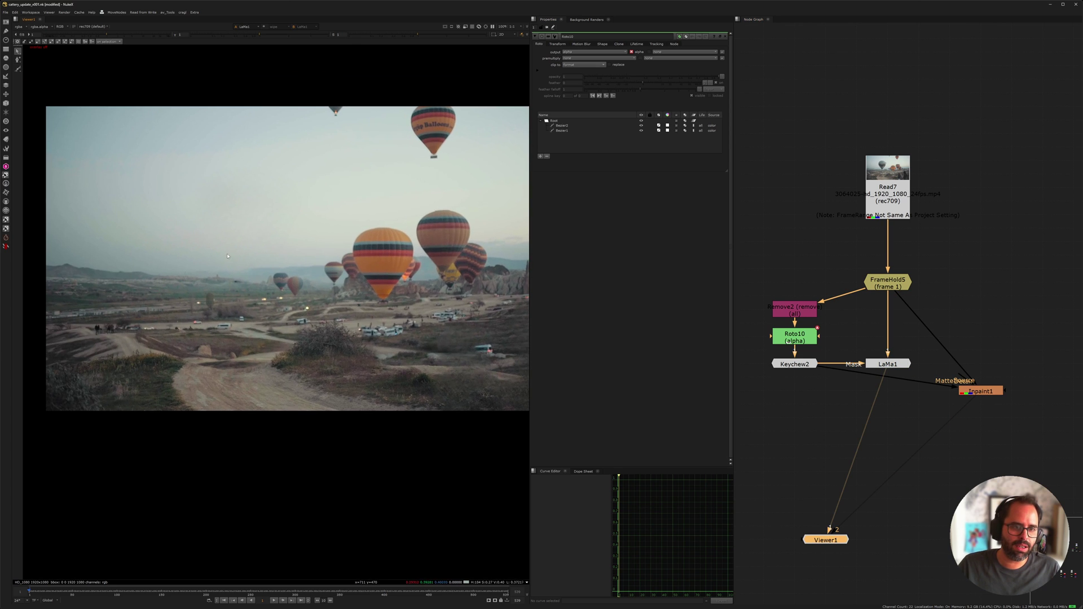
drag(204, 187, 267, 305)
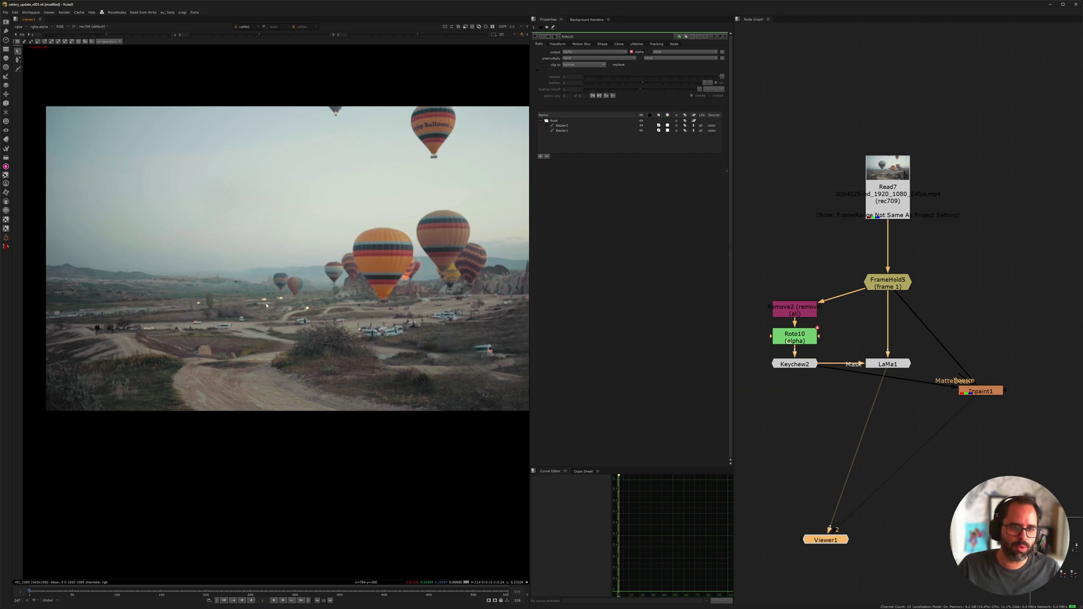
Connect LaMa1 to Viewer1's second input and compare it with the original balloon frame from FrameHold5
click(889, 364)
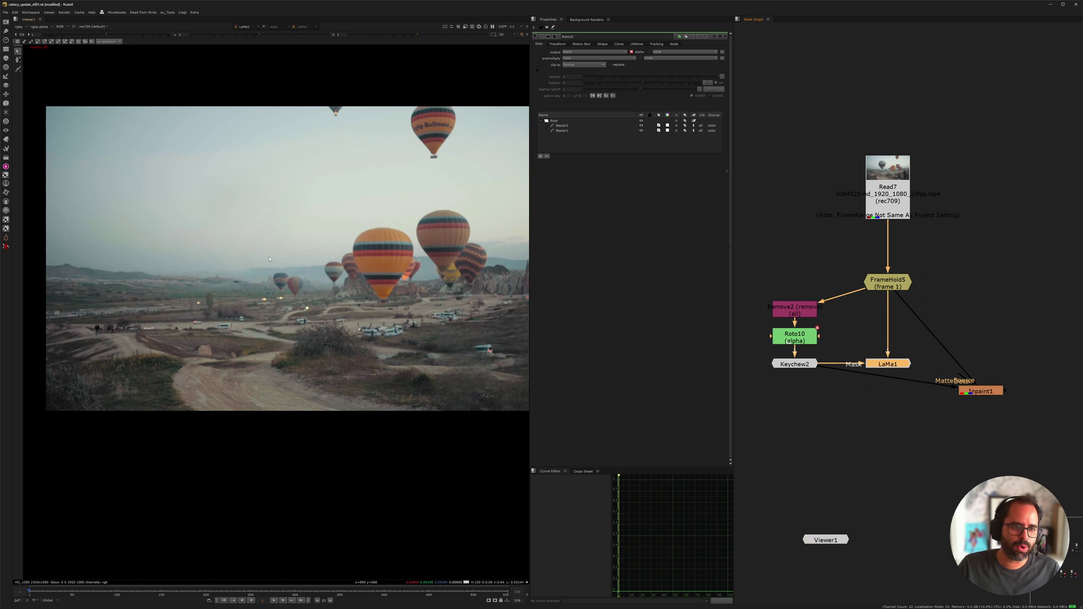
key(2)
click(894, 365)
key(2)
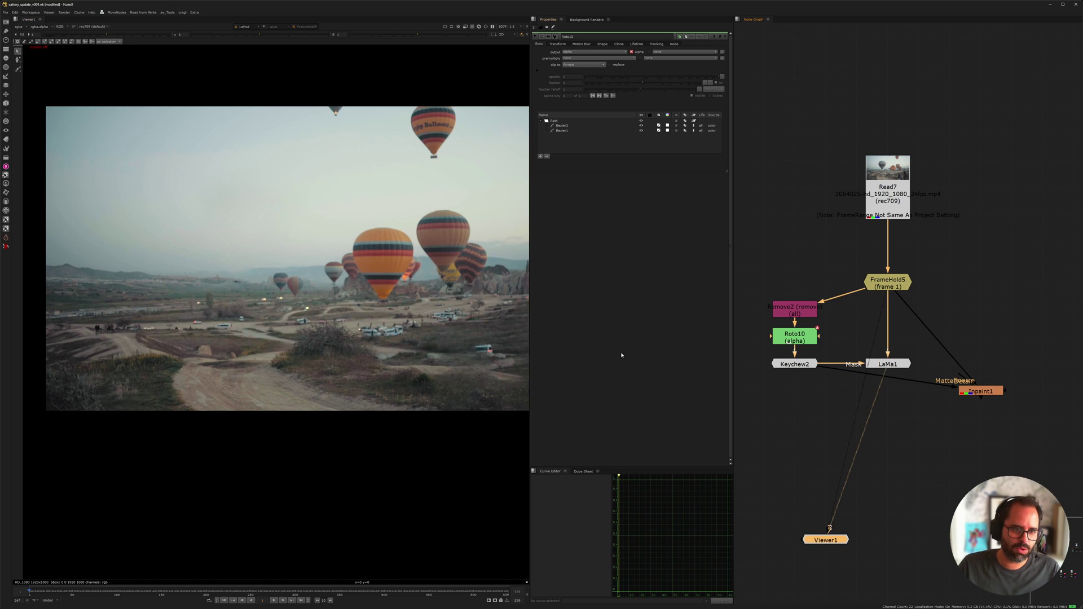
key(1)
key(2)
scroll(225, 285, up, 4)
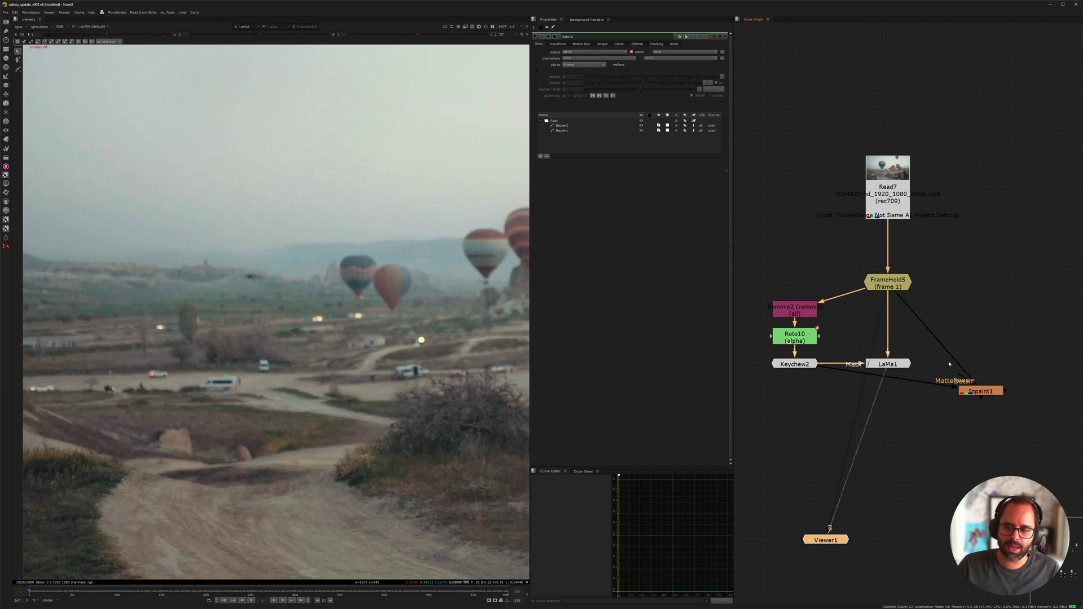
View the Inpaint1 output and examine its fill where the balloon and the two people were removed
drag(950, 363, 1050, 424)
key(1)
scroll(144, 168, down, 3)
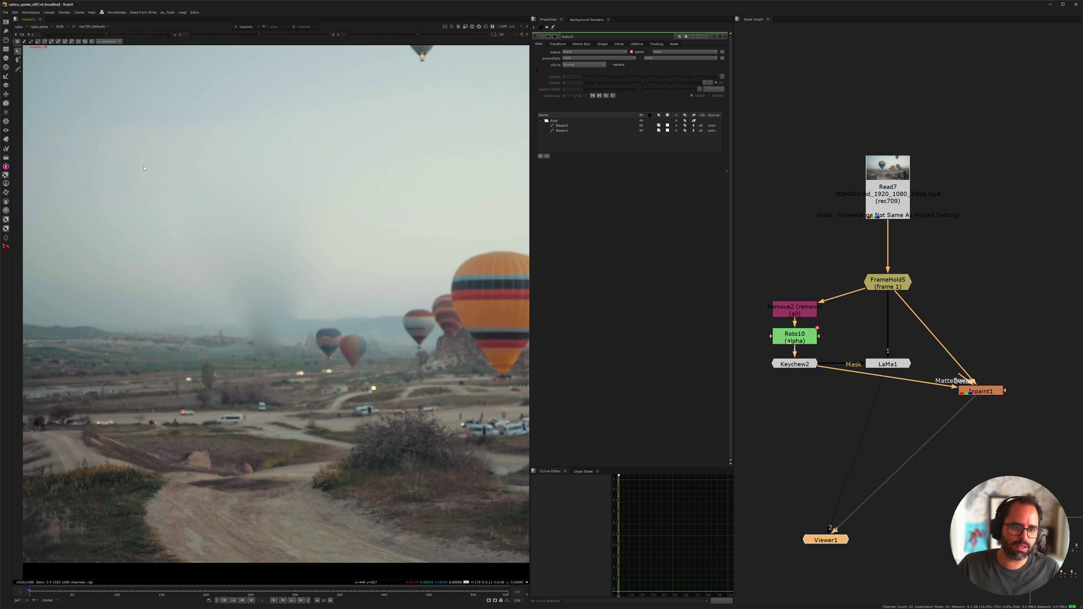
drag(145, 157, 390, 264)
mouse_move(210, 267)
mouse_down()
mouse_move(309, 375)
mouse_move(333, 361)
mouse_move(335, 338)
mouse_up()
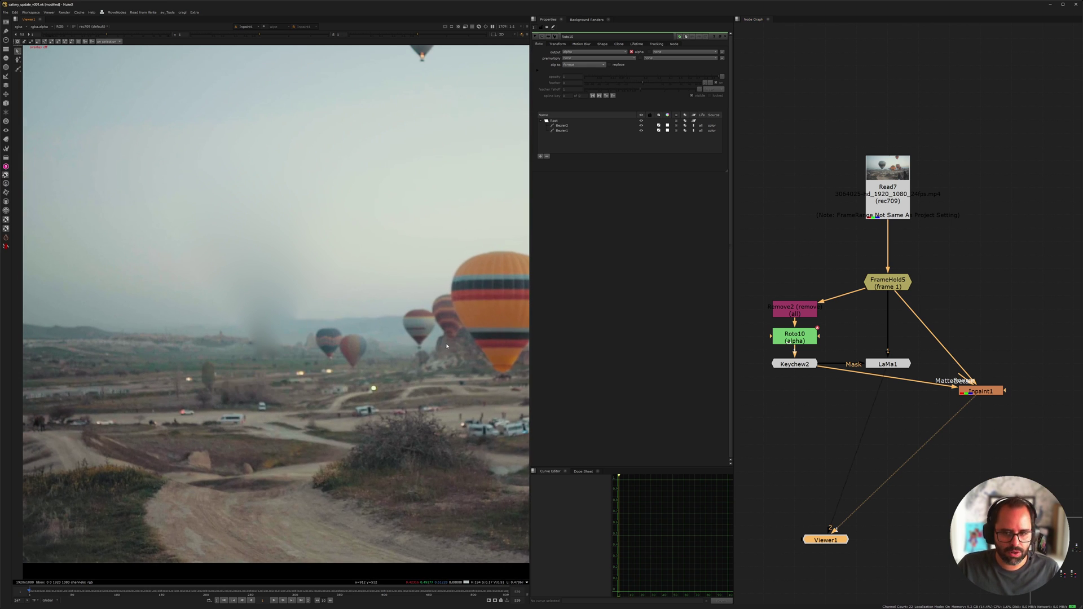
click(986, 395)
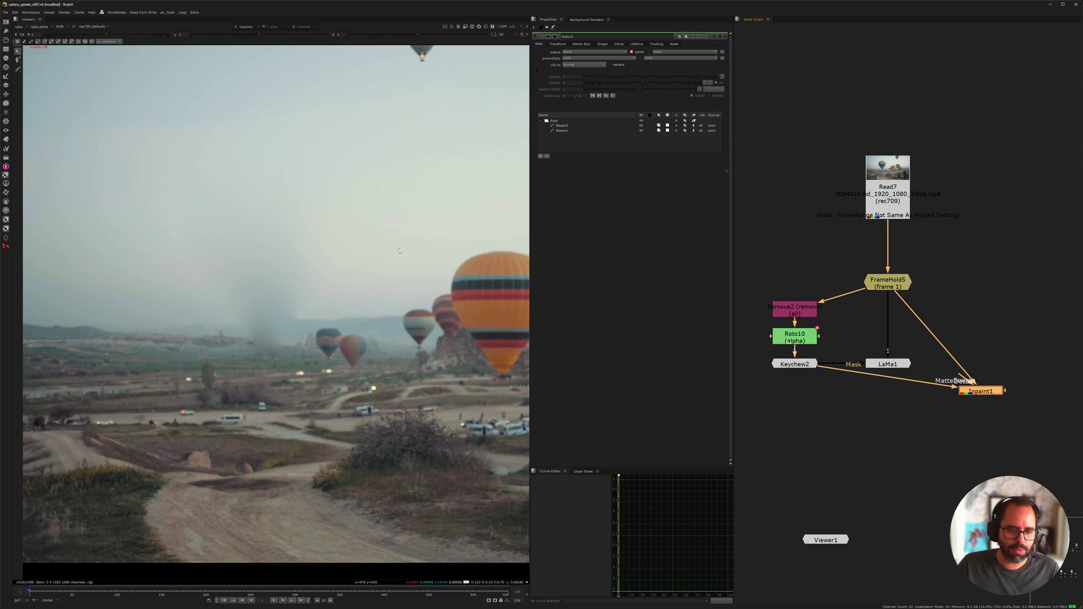
middle_drag(370, 270, 285, 279)
scroll(285, 279, down, 1)
scroll(271, 332, down, 2)
middle_drag(361, 338, 248, 267)
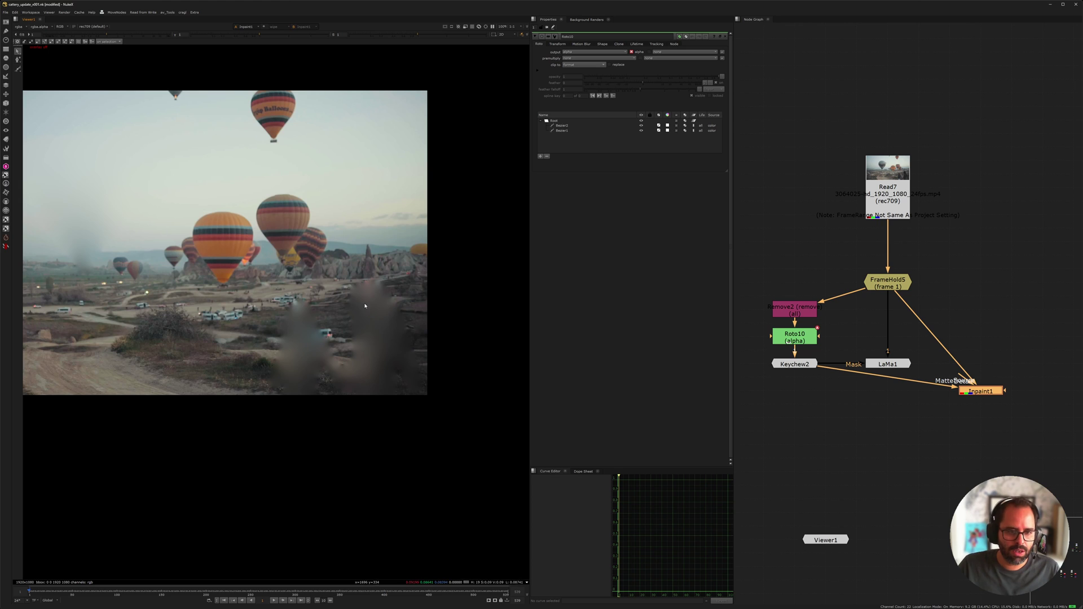
View the LaMa1 output again with the whole balloon landscape in frame
click(897, 364)
key(1)
scroll(281, 185, down, 2)
middle_drag(280, 185, 369, 226)
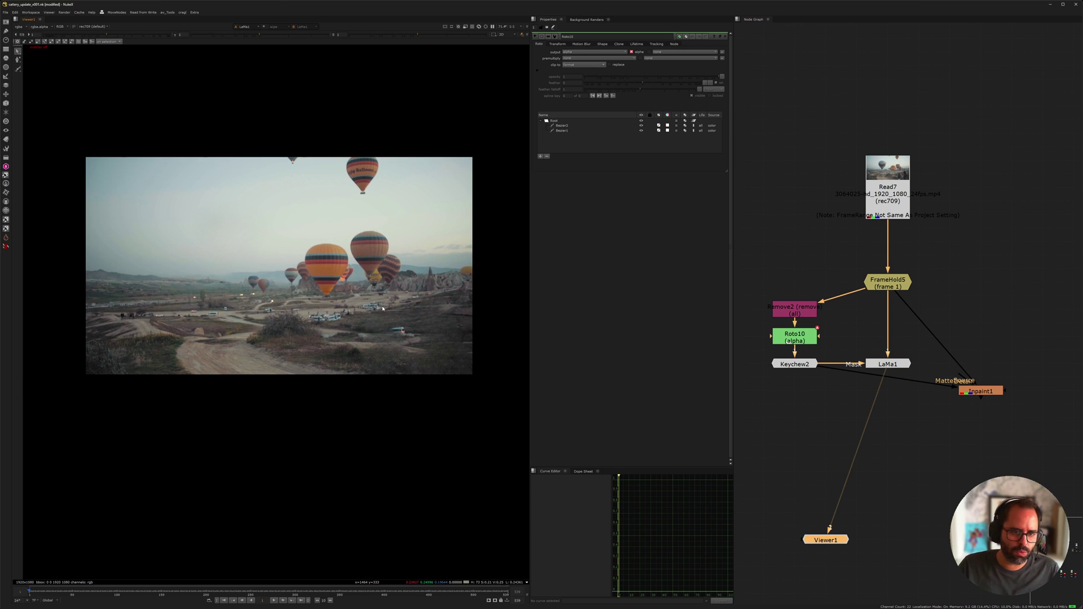
Go to the hospital corridor node setup and view the original frame from FrameHold4, focusing on the ceiling
middle_drag(957, 323, 774, 333)
middle_drag(1011, 338, 792, 350)
click(859, 293)
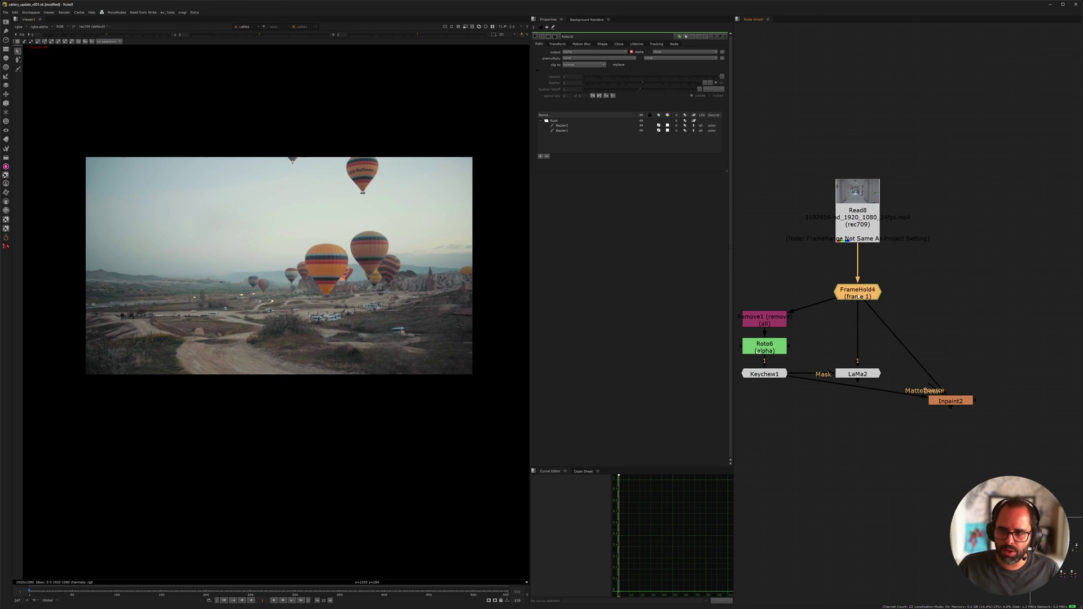
key(1)
middle_drag(289, 236, 343, 263)
scroll(390, 259, up, 1)
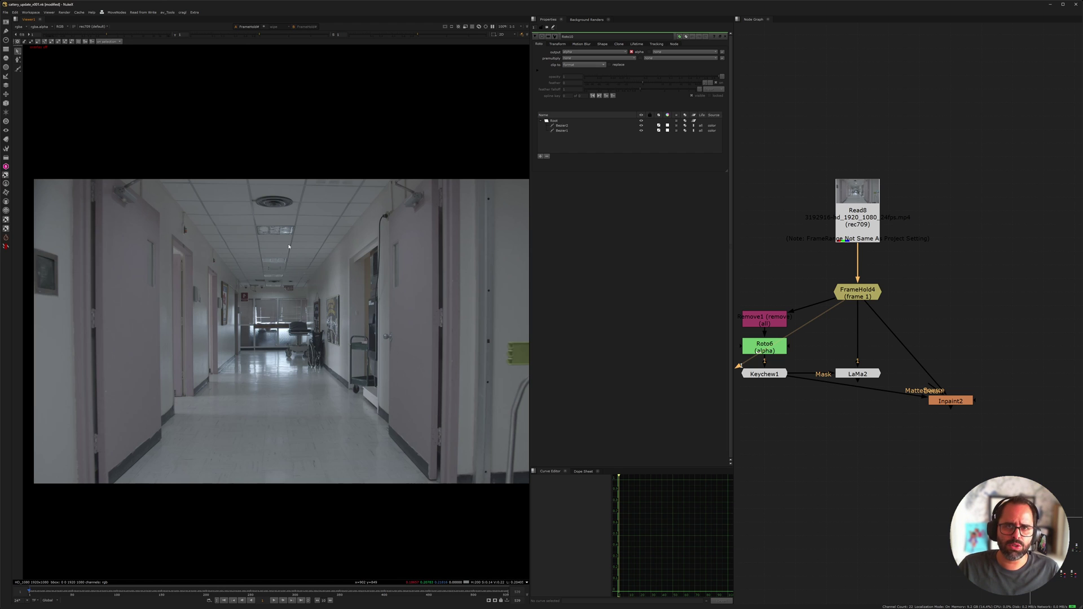
scroll(257, 250, up, 5)
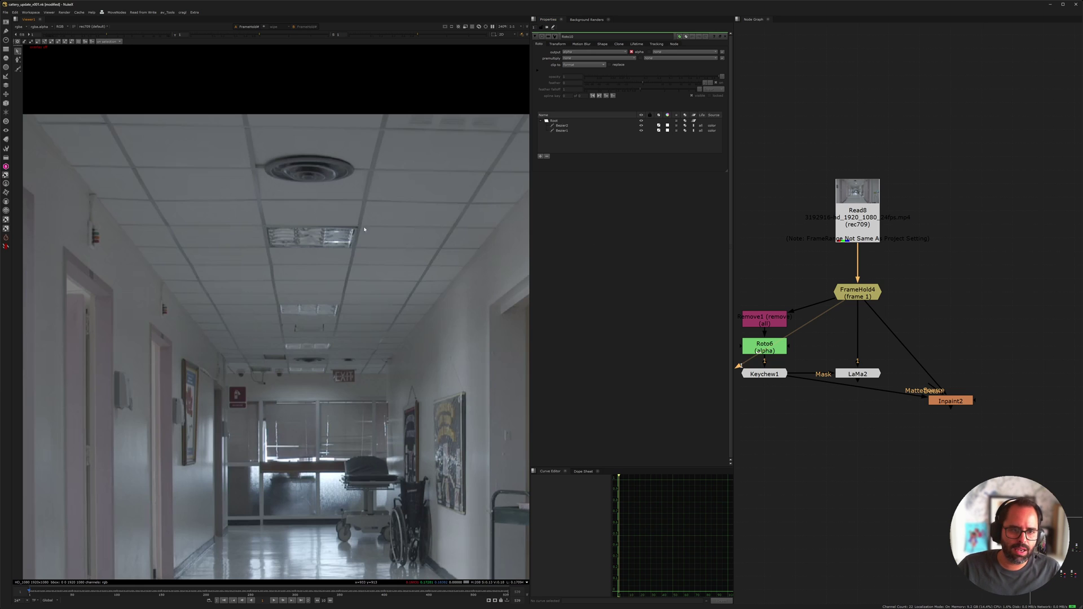
View the LaMa2 result, then assign FrameHold4 to the viewer's first input and LaMa2 to its second
click(855, 374)
key(1)
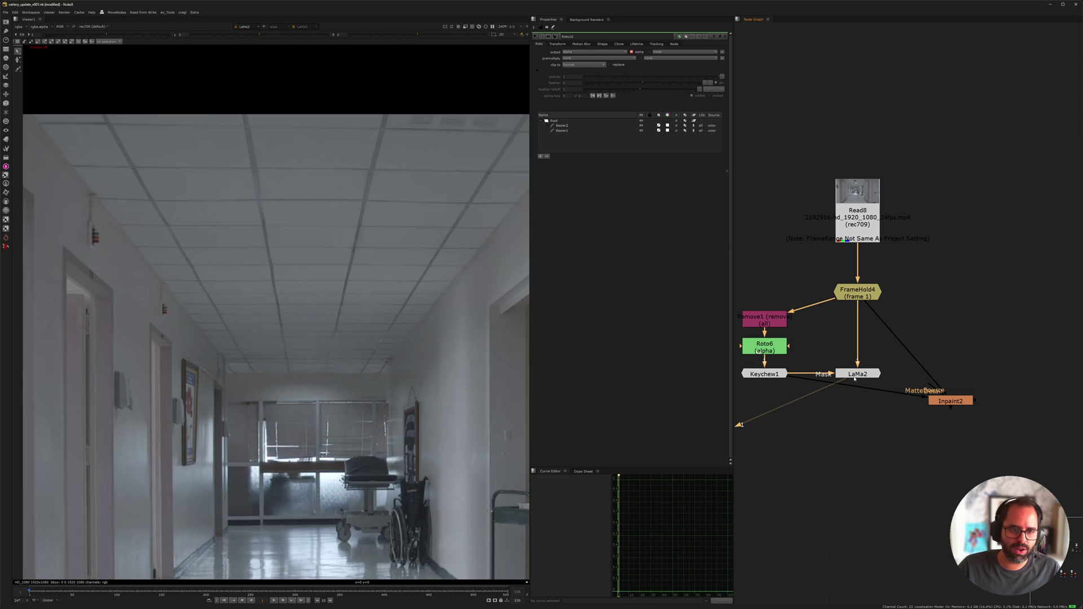
click(854, 294)
key(1)
click(851, 377)
key(2)
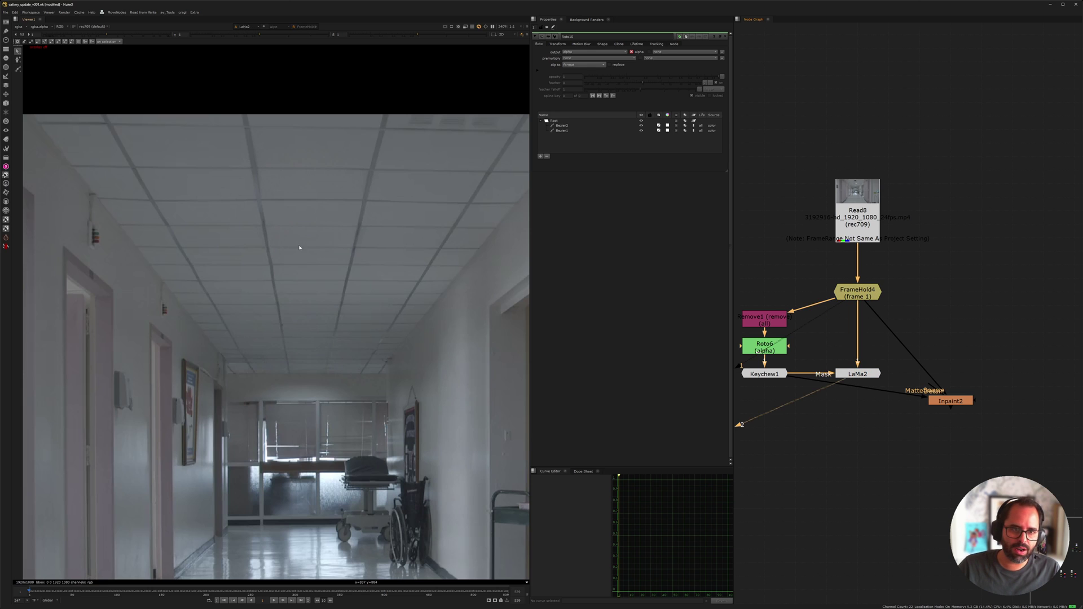
Compare the original corridor frame with the LaMa2 result up close around the round ceiling vent and light panels
scroll(323, 203, up, 3)
key(2)
key(1)
key(2)
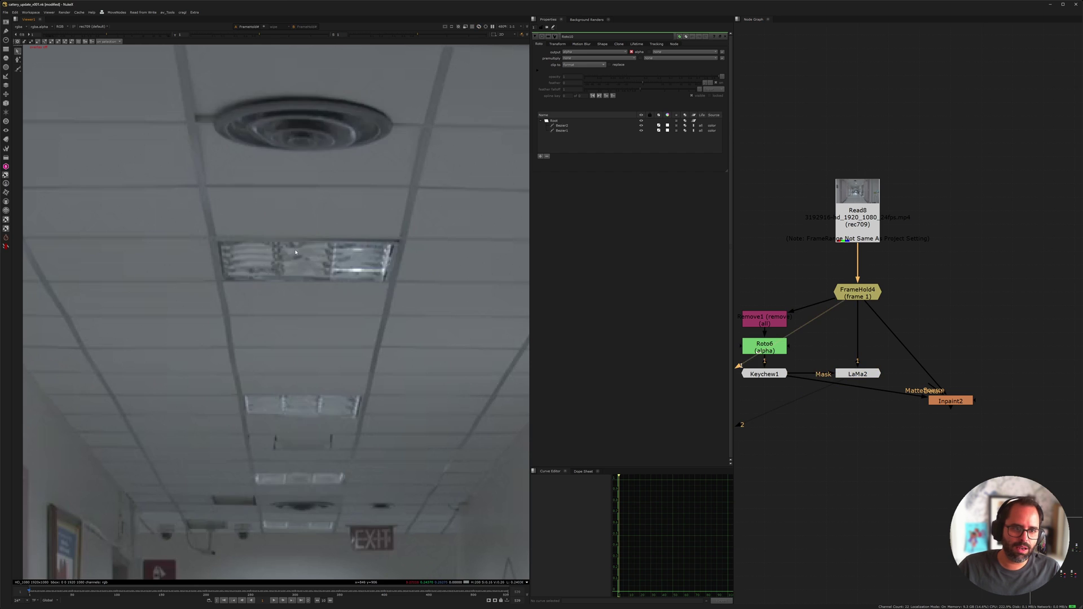
key(1)
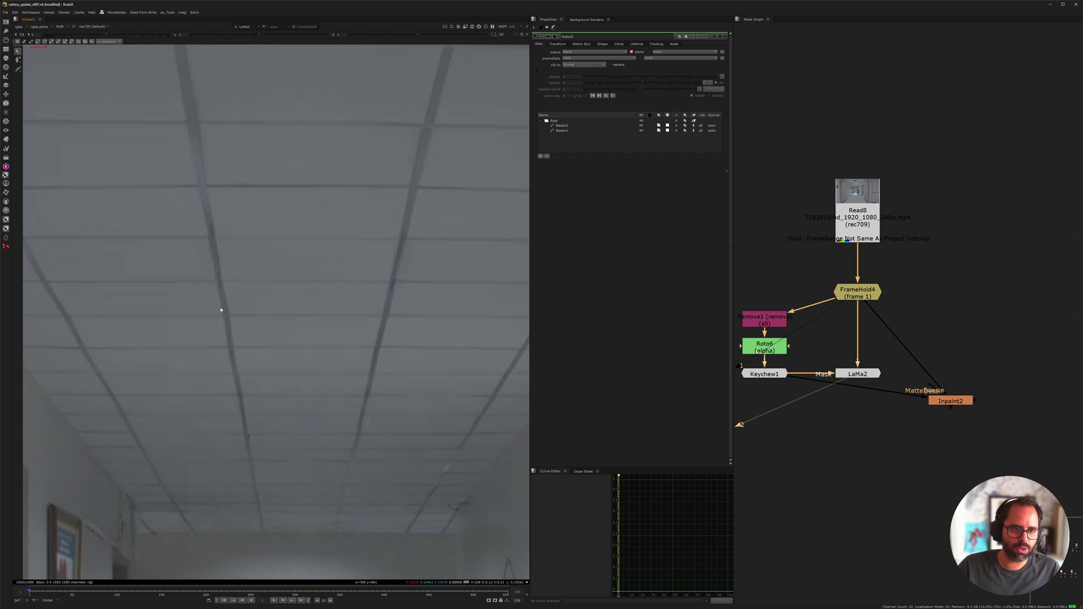
key(1)
key(2)
key(1)
middle_drag(249, 196, 253, 307)
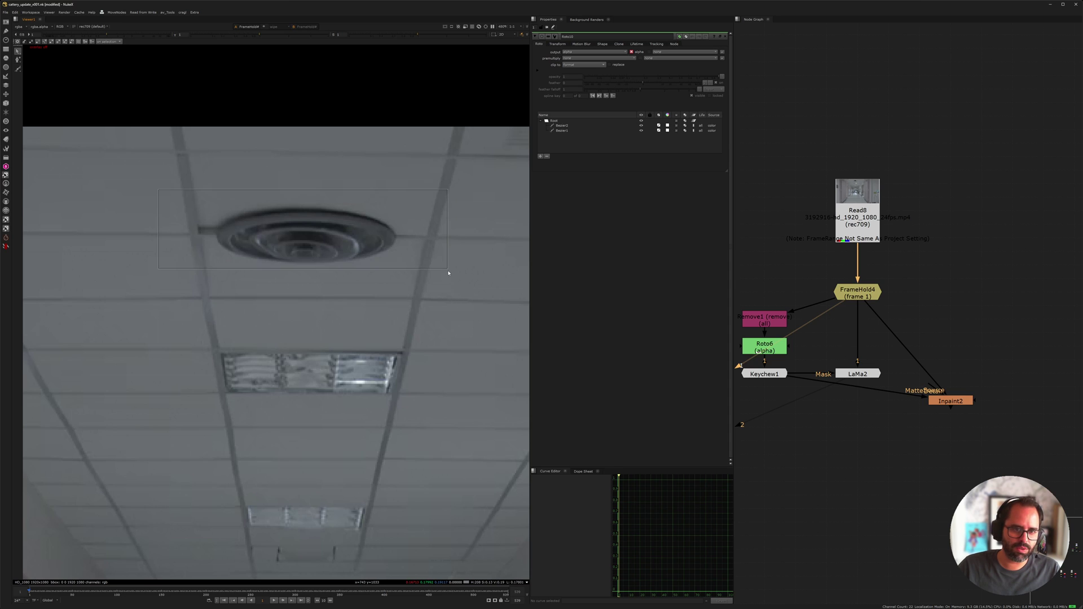
drag(198, 193, 430, 291)
key(2)
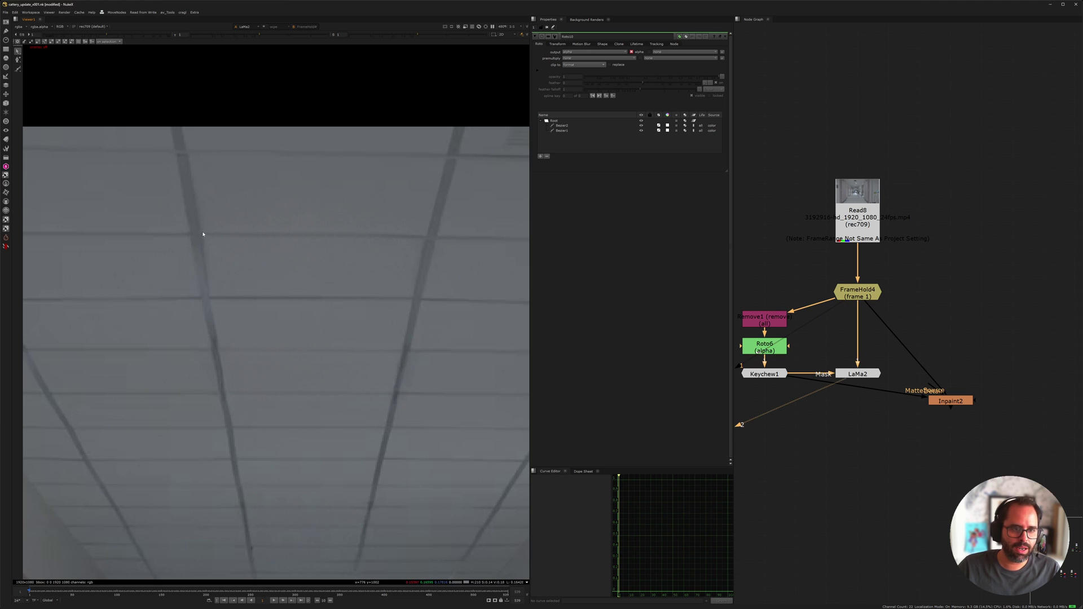
Compare the original and LaMa2 versions across the wider corridor ceiling, checking the continuity of the tile grid
scroll(193, 242, down, 2)
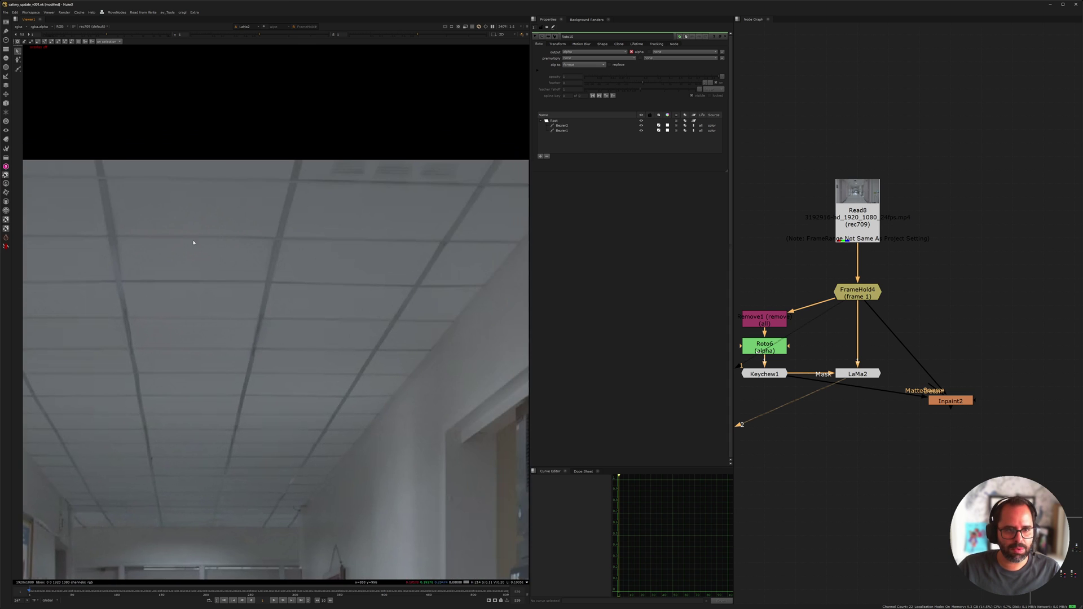
middle_drag(315, 295, 360, 267)
middle_drag(223, 261, 308, 264)
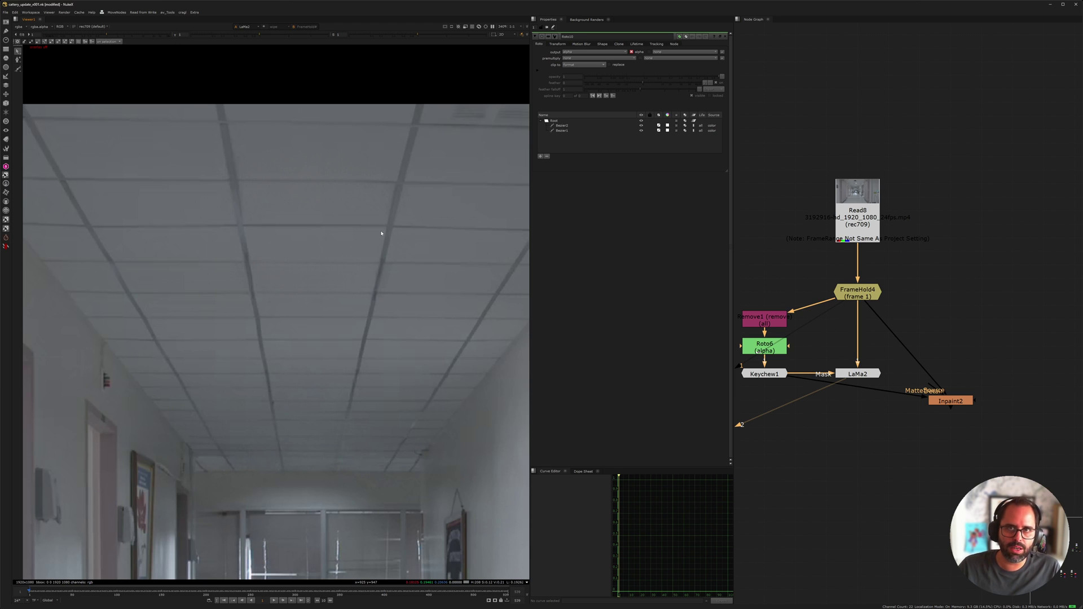
middle_drag(368, 271, 392, 233)
key(1)
key(2)
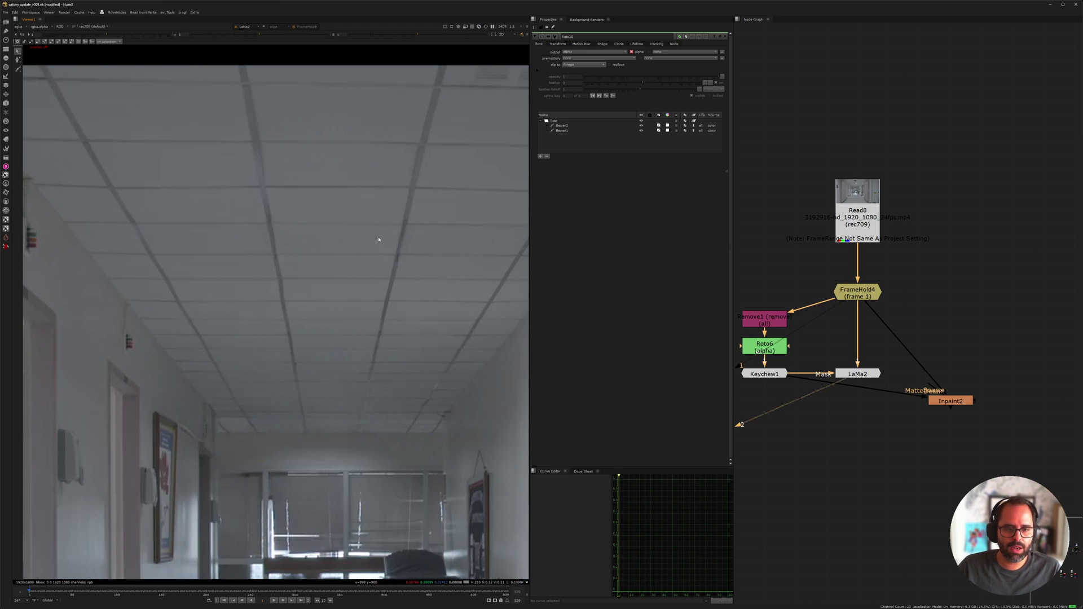
key(1)
key(2)
key(1)
key(2)
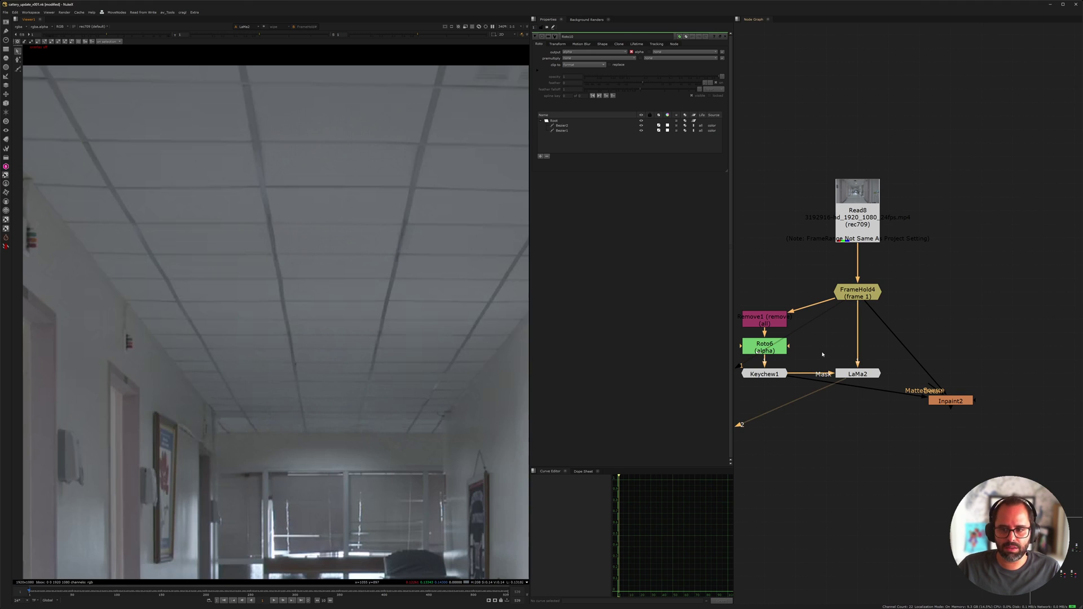
Review the corridor node setup and view the original frame from FrameHold4
middle_drag(822, 354, 833, 336)
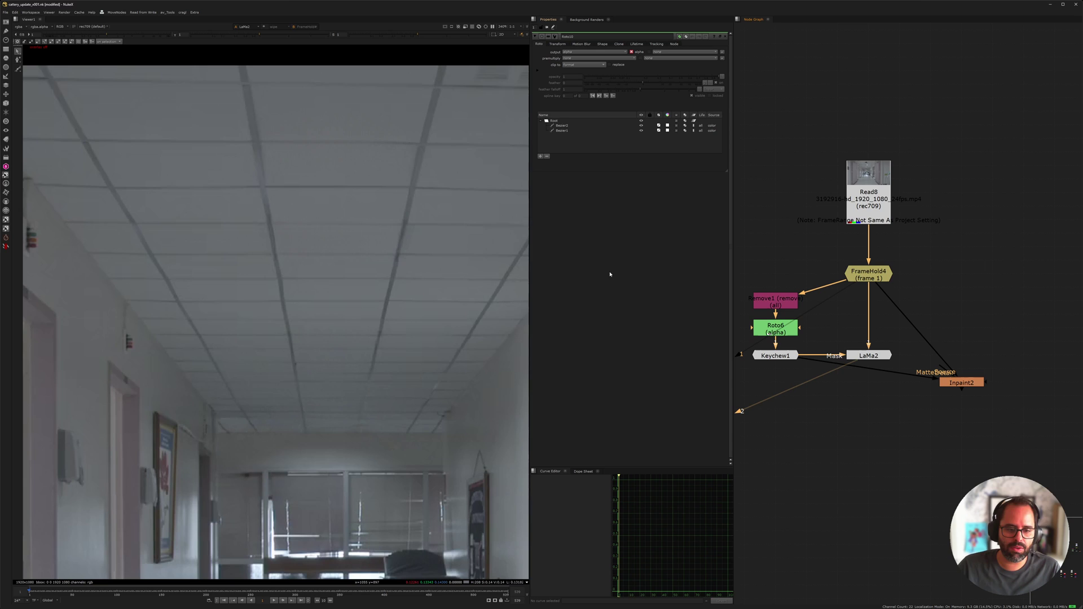
drag(803, 256, 926, 293)
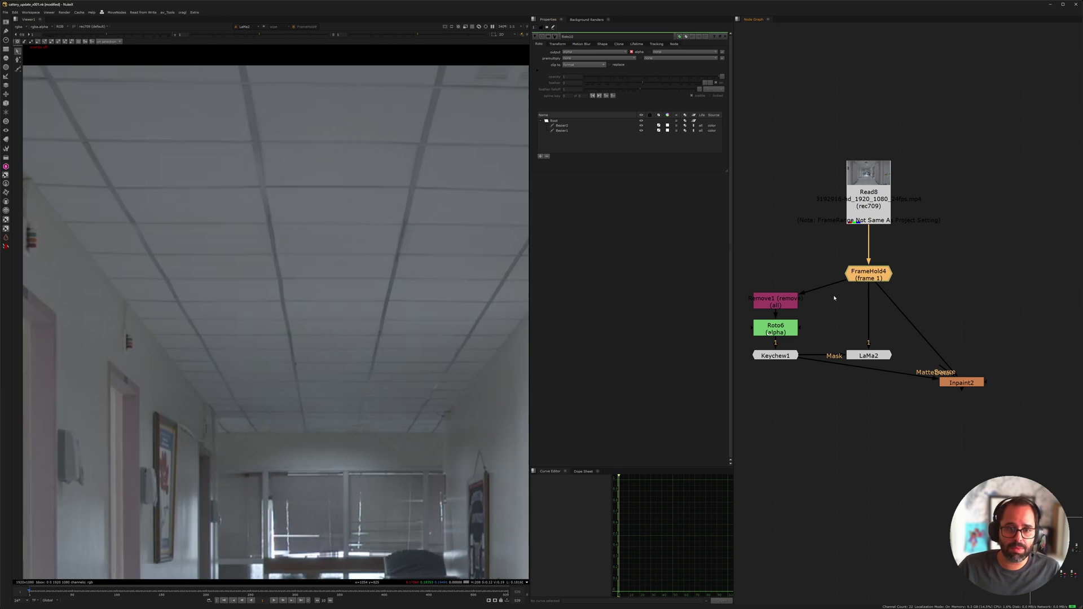
drag(810, 258, 877, 278)
scroll(849, 313, up, 4)
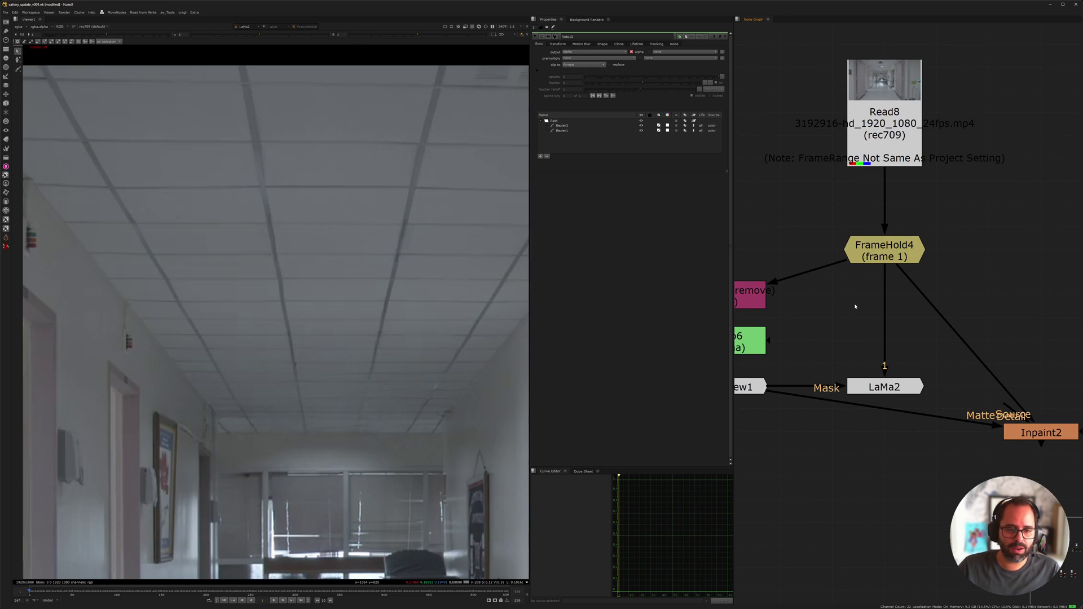
scroll(855, 324, down, 3)
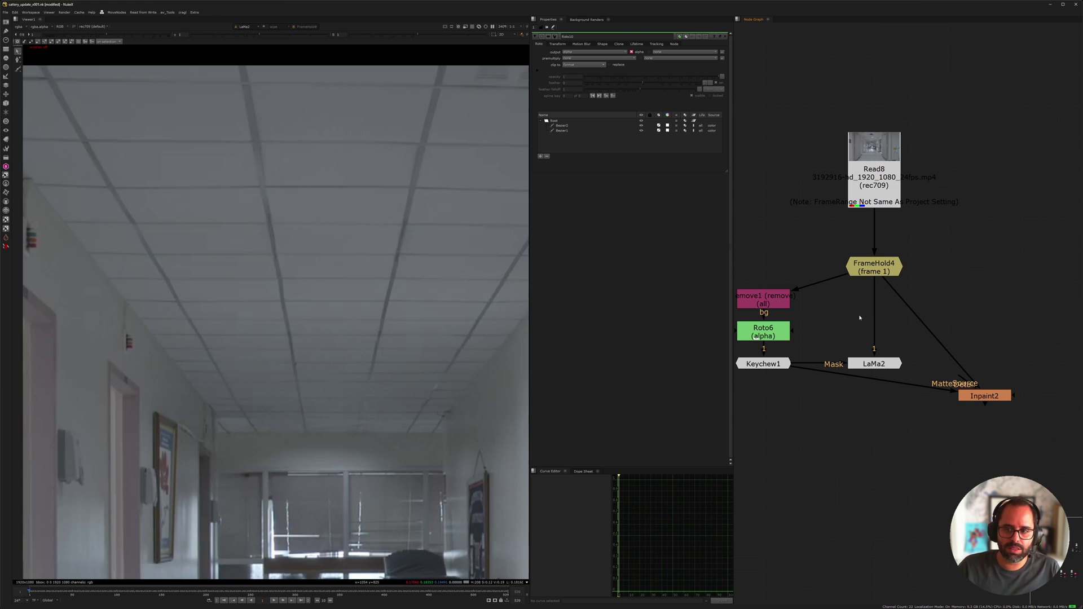
click(872, 266)
key(1)
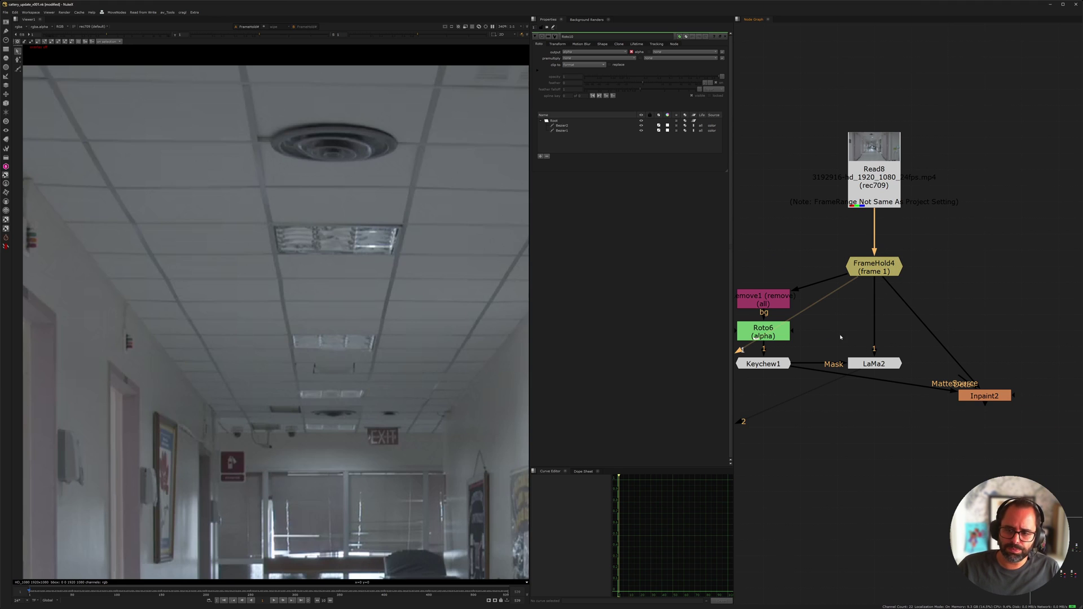
Compare the original frame with the LaMa2 result around the small lights at the far end of the ceiling
scroll(377, 367, up, 2)
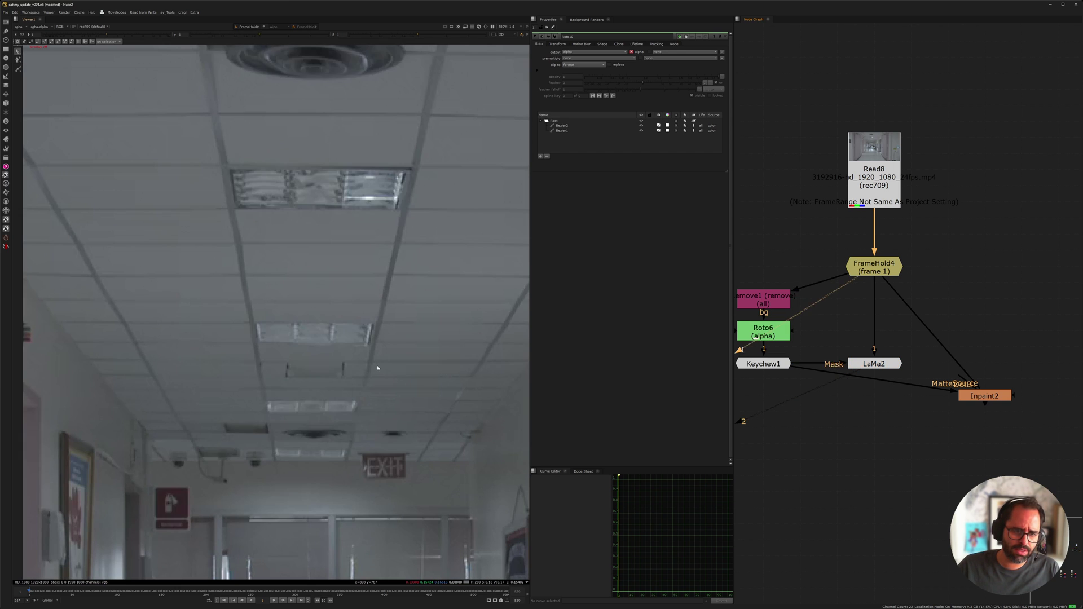
key(2)
key(1)
middle_drag(367, 424, 391, 305)
key(2)
key(1)
scroll(426, 347, up, 5)
key(2)
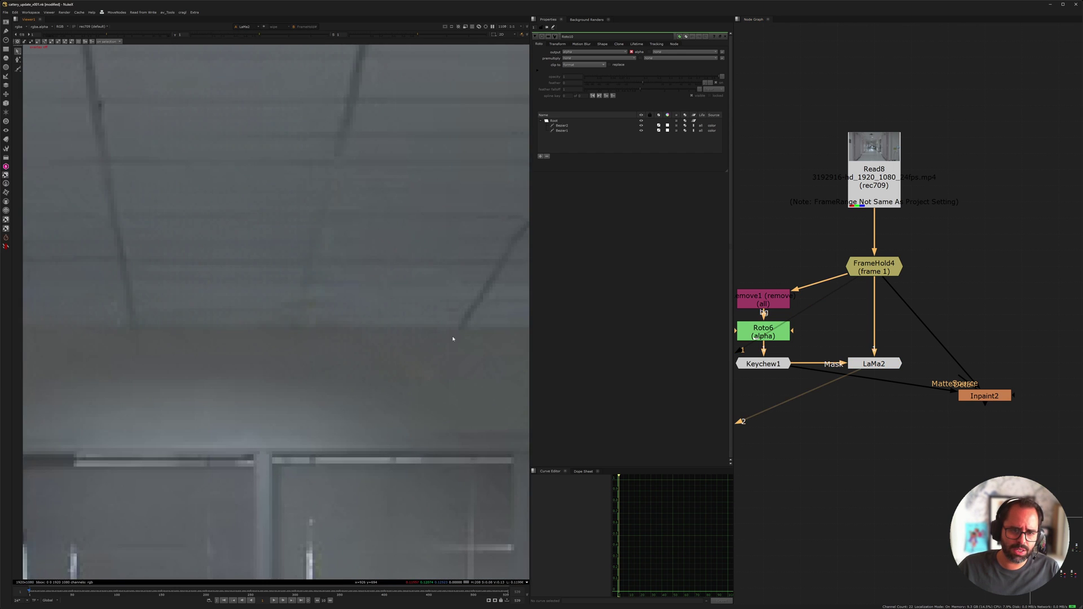
Compare the original and LaMa2 versions up close around the EXIT sign and the ceiling edge beside it
middle_drag(452, 339, 331, 339)
key(1)
key(2)
key(1)
drag(220, 292, 378, 389)
middle_drag(369, 377, 355, 321)
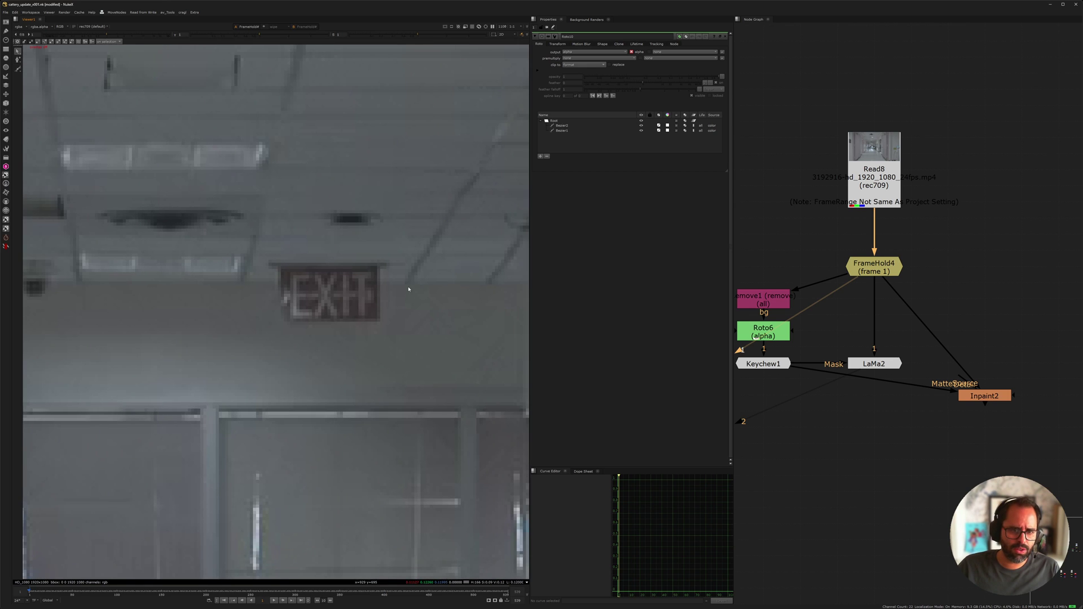
key(2)
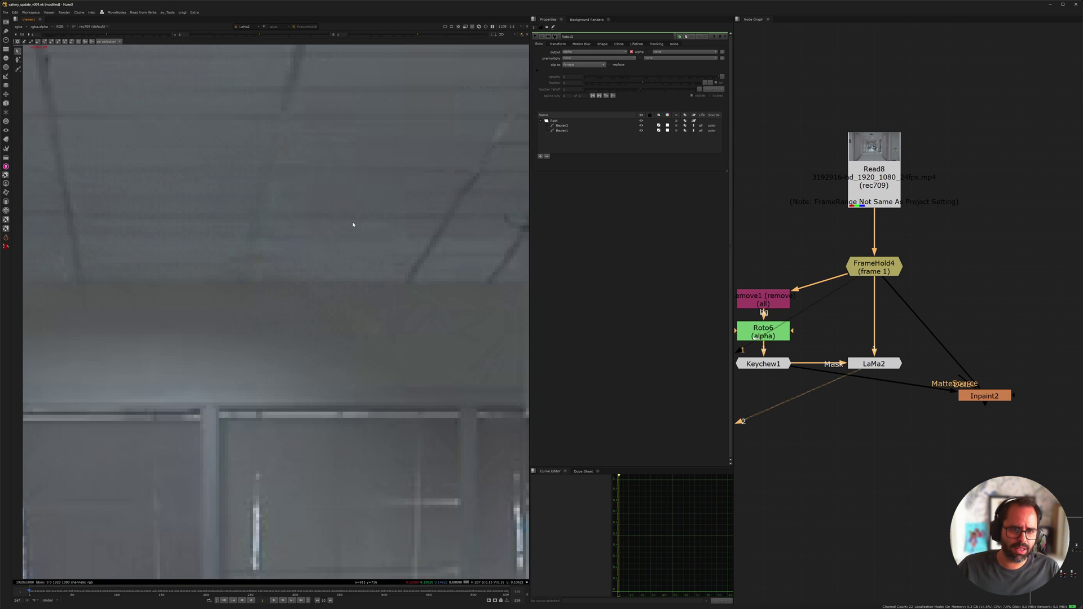
key(1)
key(2)
Compare the original frame with the LaMa2 result over the full length of the corridor
scroll(344, 280, down, 2)
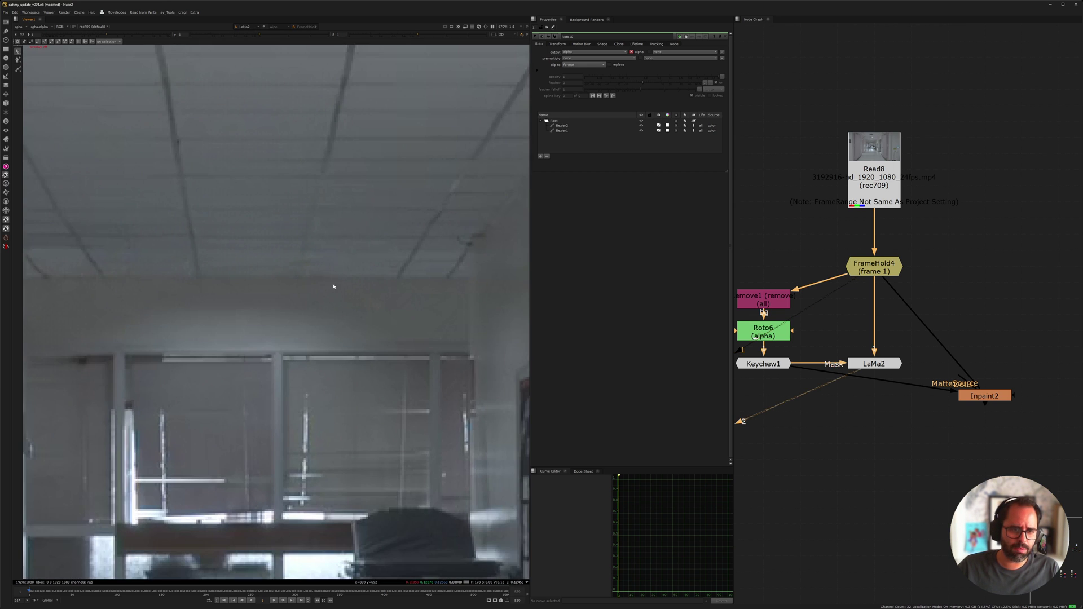
scroll(367, 276, down, 3)
scroll(290, 254, down, 2)
key(1)
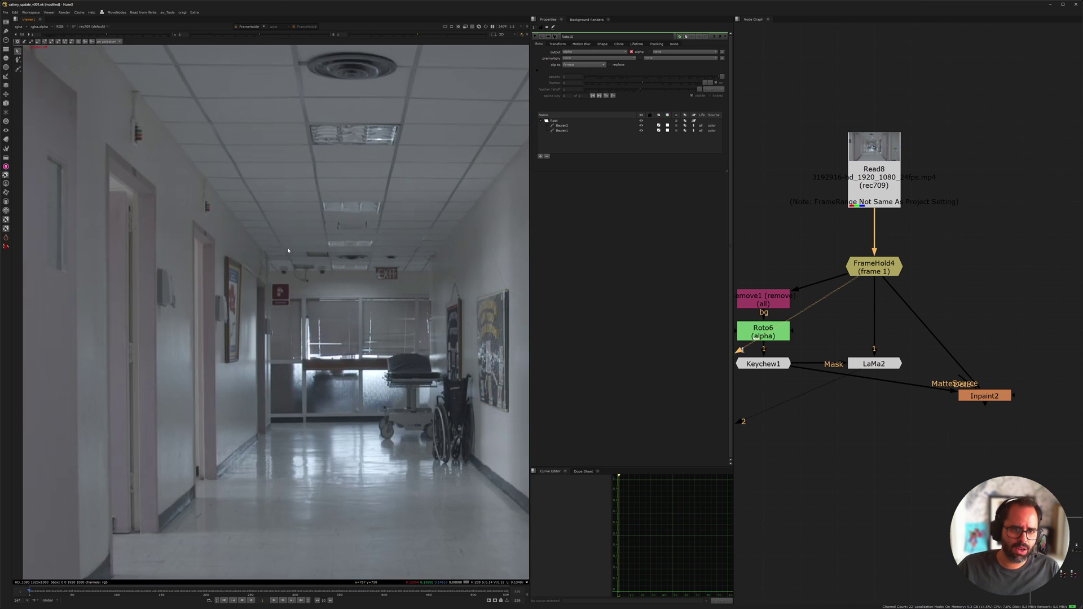
key(2)
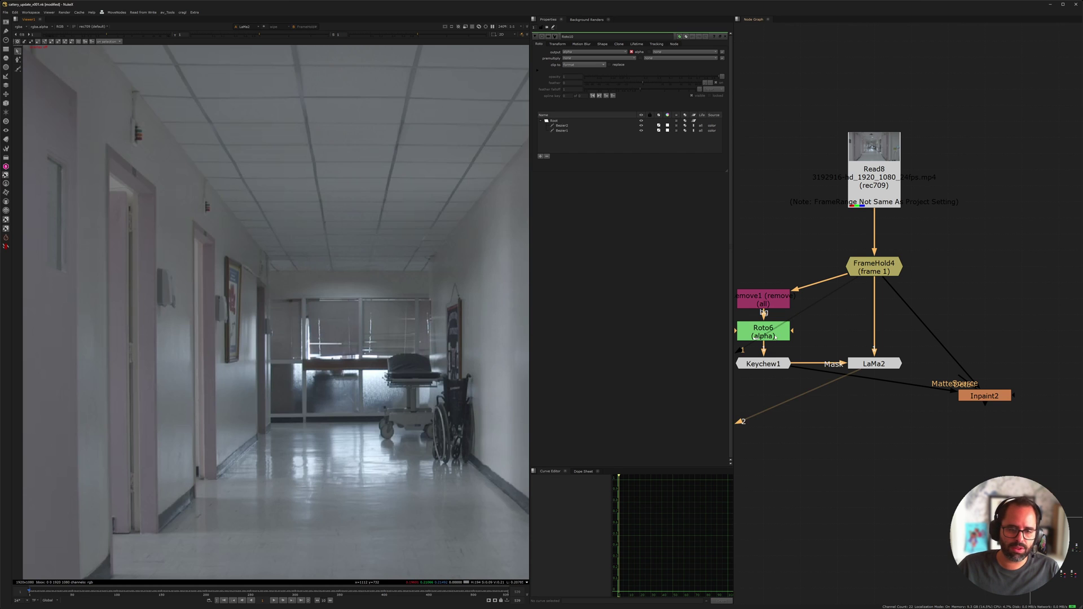
Open the Roto6 properties and examine its mask shapes over the original corridor frame from FrameHold4
double_click(775, 333)
middle_drag(376, 282, 367, 323)
scroll(805, 323, up, 2)
click(888, 248)
key(1)
scroll(381, 328, up, 5)
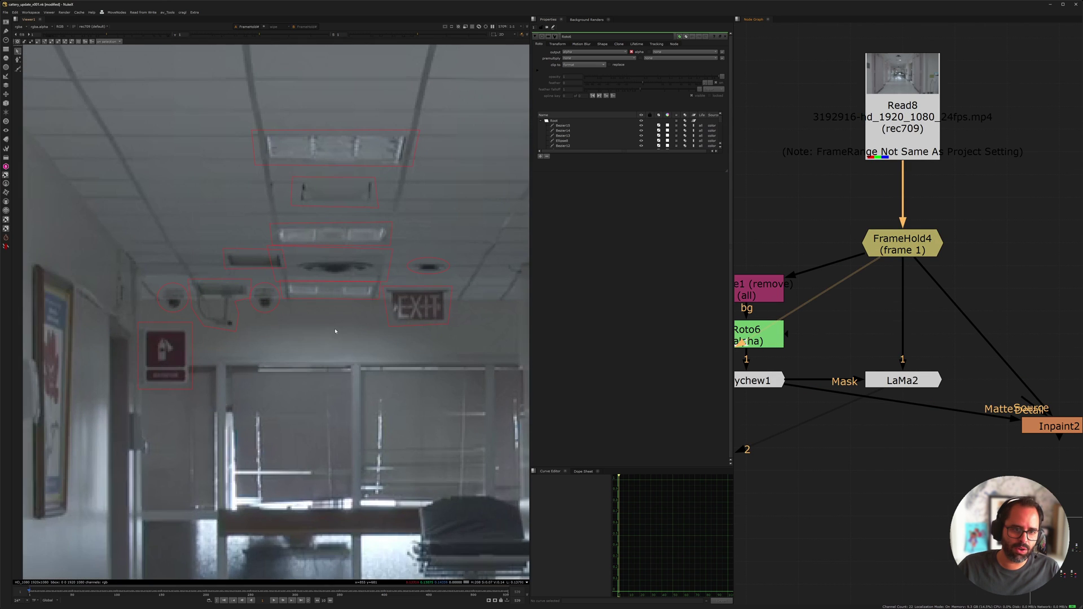
middle_drag(381, 328, 356, 401)
mouse_move(358, 254)
middle_down()
mouse_move(323, 297)
mouse_move(330, 380)
middle_up()
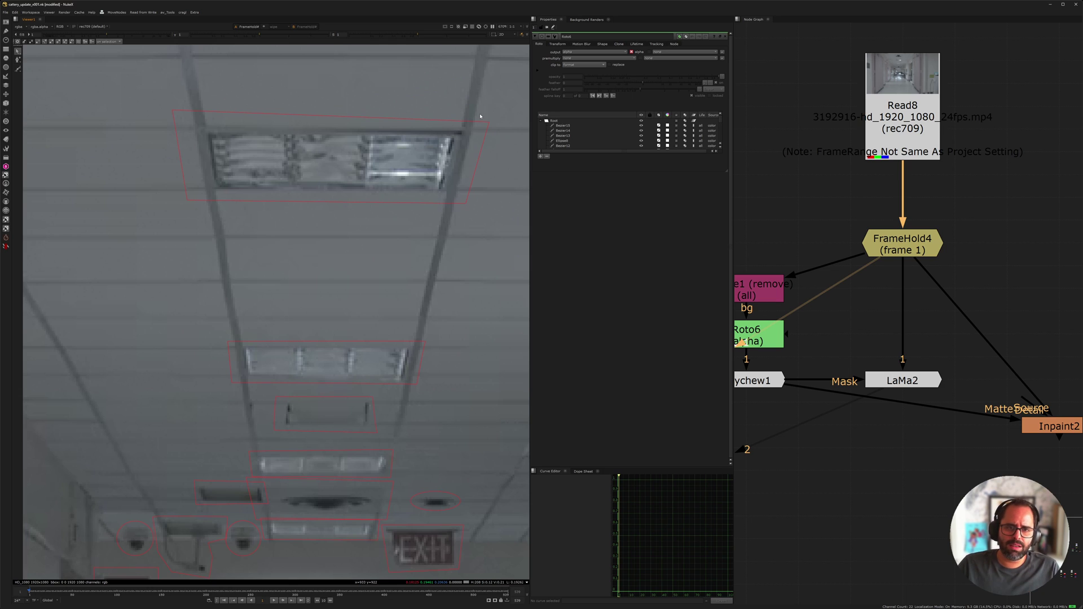
Tighten the Roto6 shape over the nearest rectangular ceiling light to the adjoining ceiling beams and inspect the LaMa2 result without the overlay
key(2)
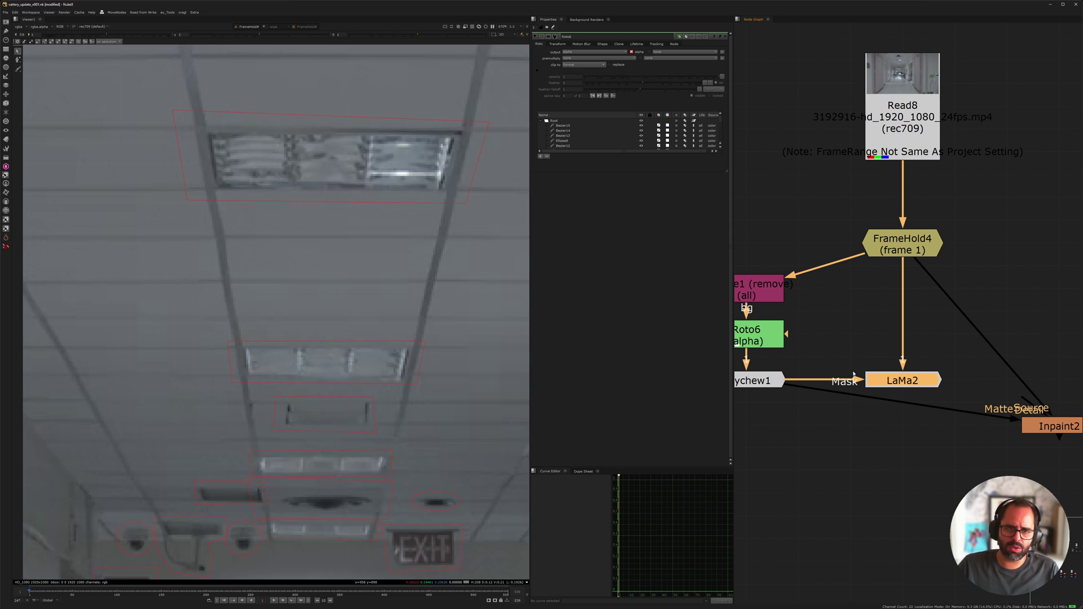
click(172, 110)
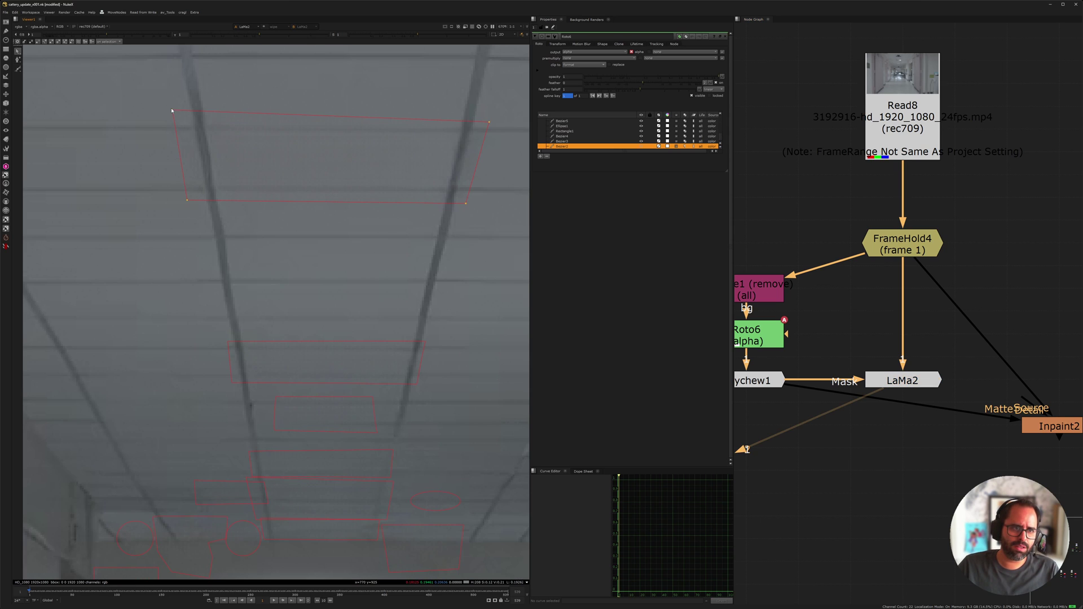
drag(187, 200, 211, 189)
drag(460, 194, 452, 187)
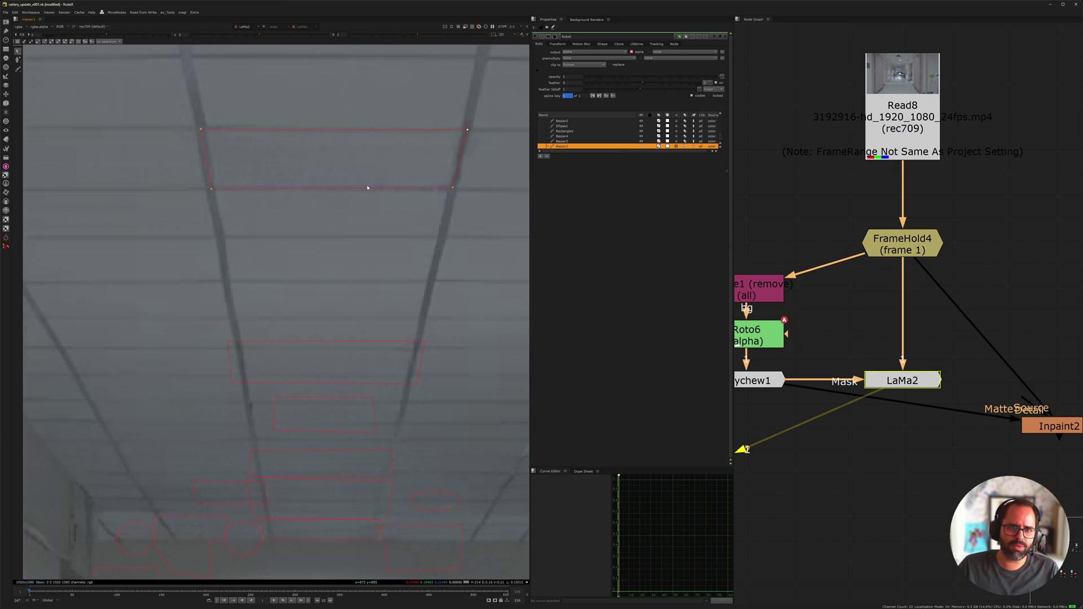
key(q)
scroll(368, 207, down, 3)
mouse_move(285, 167)
mouse_down()
mouse_move(349, 194)
mouse_move(421, 203)
mouse_up()
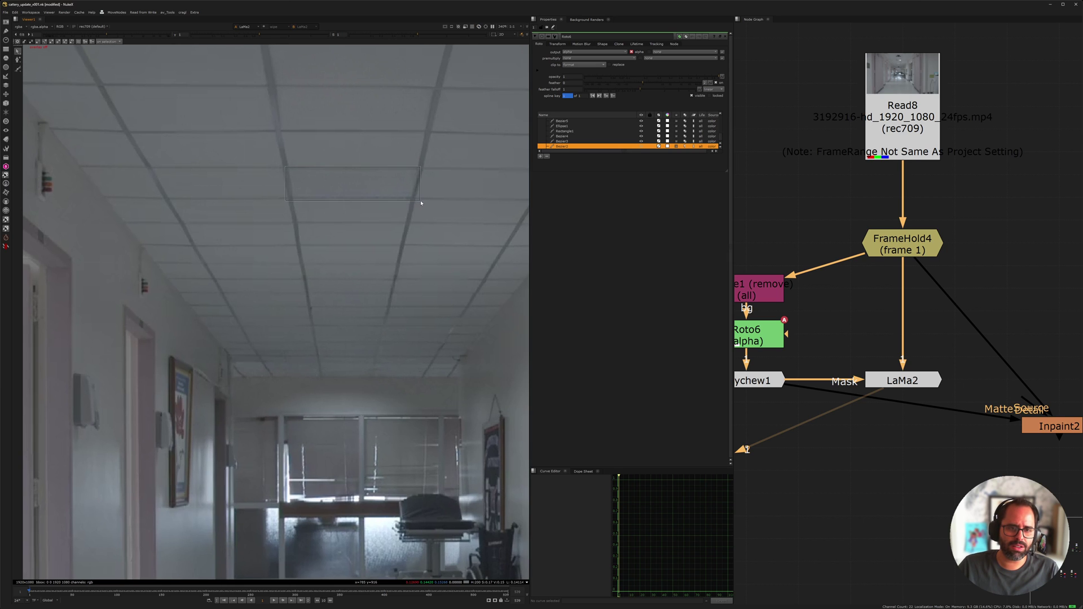
Widen that Roto6 shape so all four corners extend past the ceiling beams, and check the inpainted ceiling in LaMa2
key(o)
scroll(384, 233, up, 5)
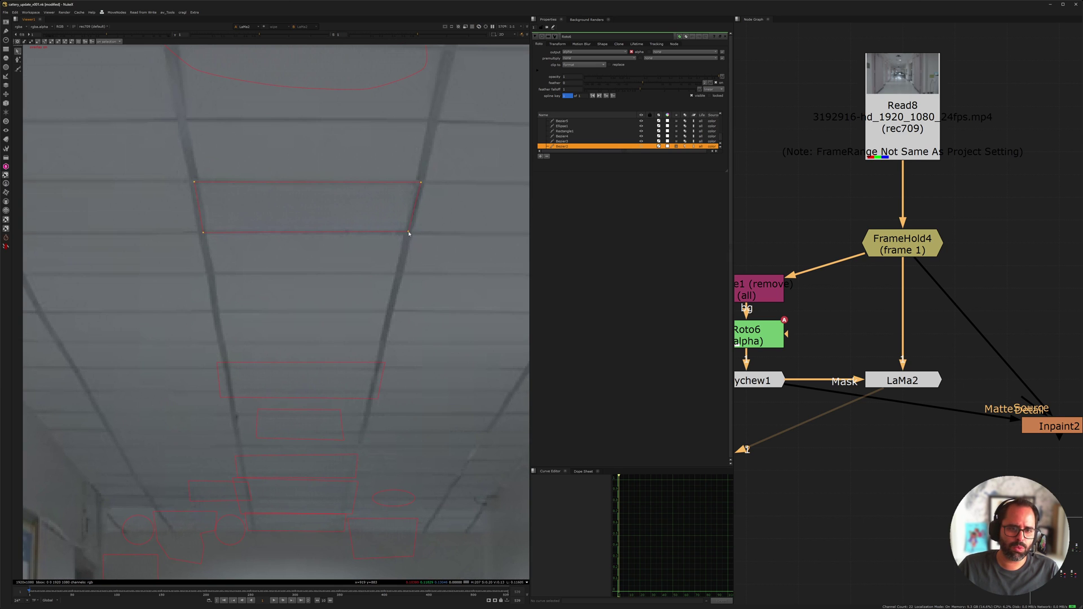
drag(422, 182, 433, 169)
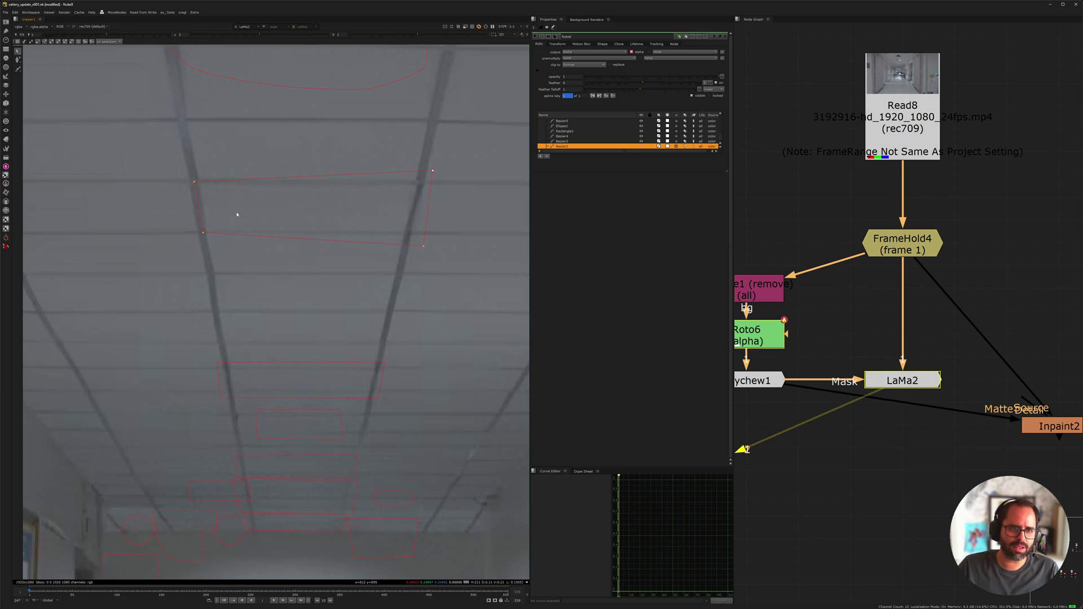
drag(177, 168, 177, 167)
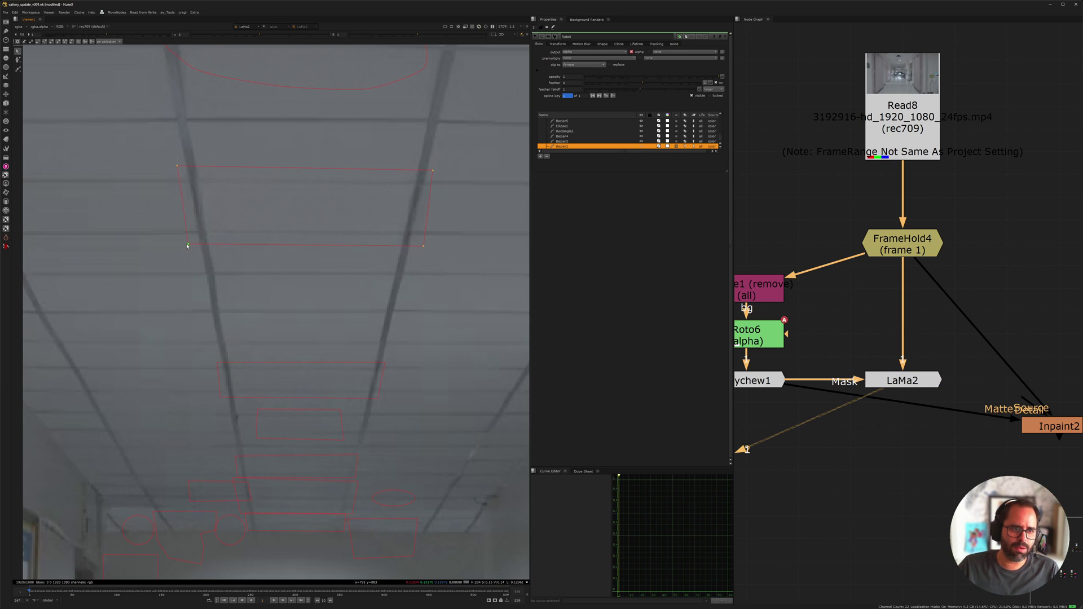
drag(187, 245, 226, 254)
scroll(317, 254, down, 6)
key(o)
key(o)
scroll(294, 244, up, 7)
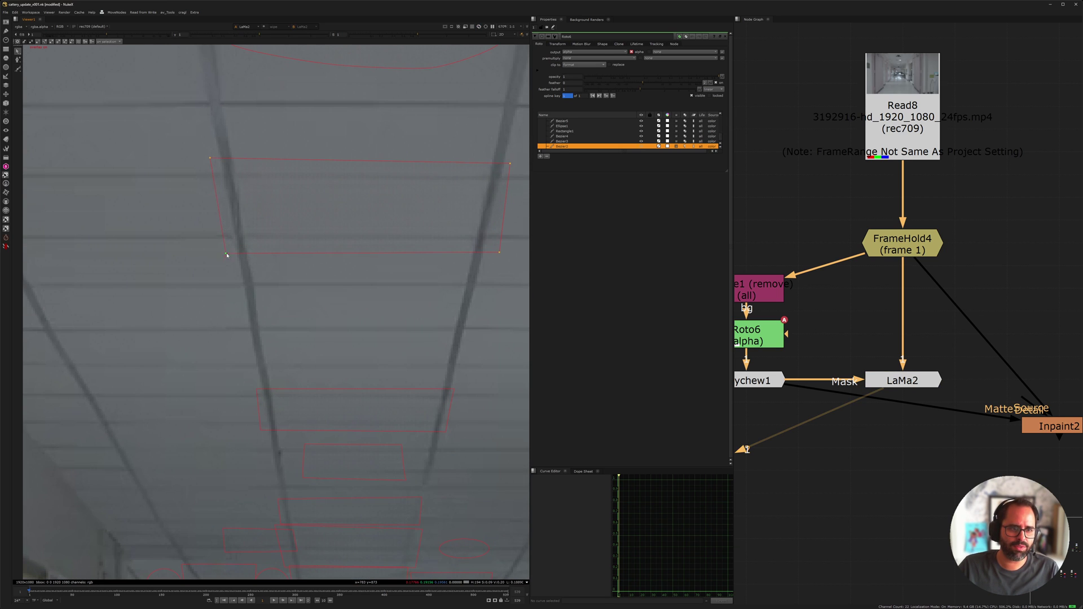
Compare the FrameHold4 original with the updated LaMa2 result across the whole corridor
scroll(237, 240, down, 8)
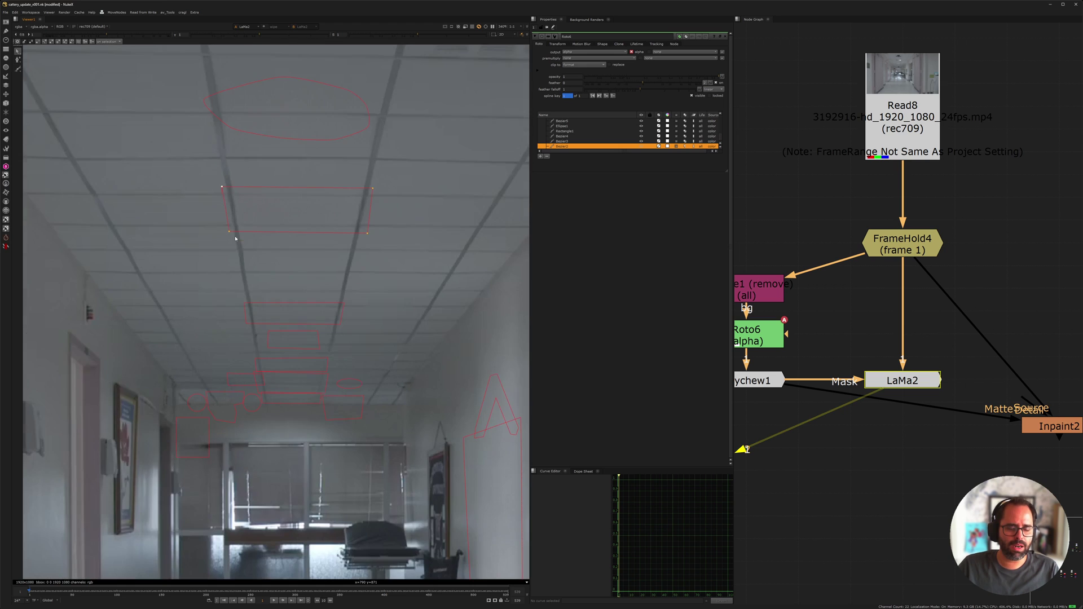
scroll(242, 247, down, 4)
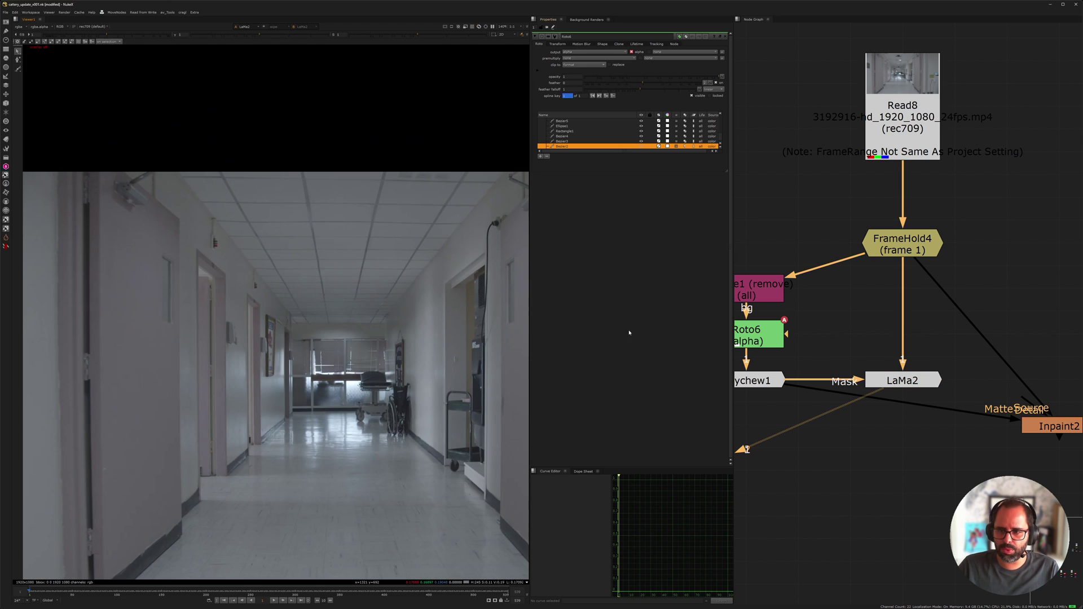
click(903, 249)
key(1)
click(903, 381)
key(2)
key(1)
key(2)
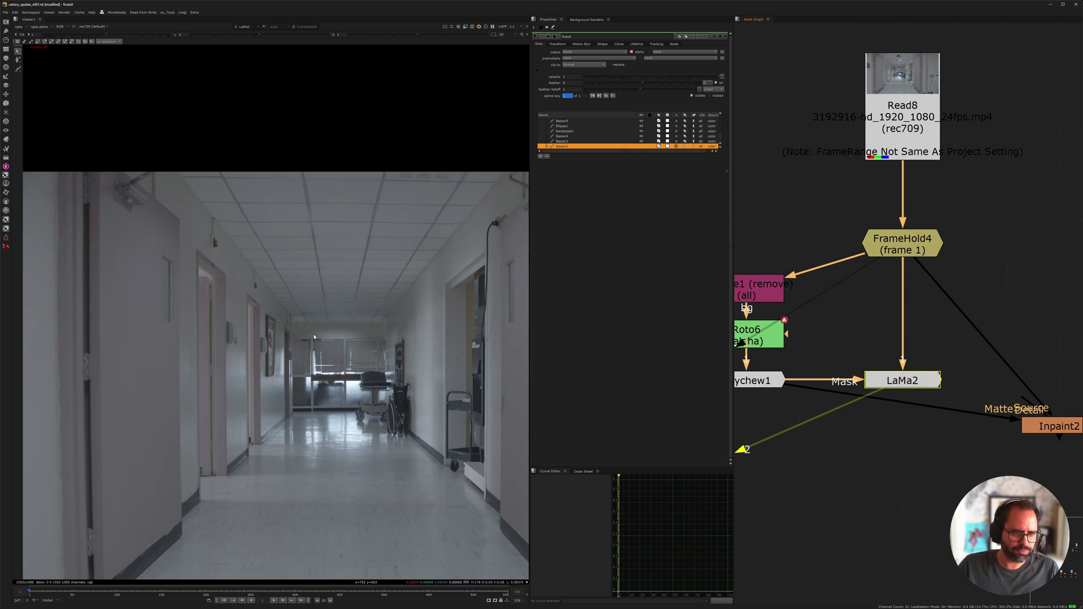
middle_drag(339, 336, 440, 313)
key(1)
key(2)
Compare the original and LaMa2 versions up close around the handle of the near door on the right side of the corridor
scroll(439, 313, up, 3)
scroll(409, 310, up, 4)
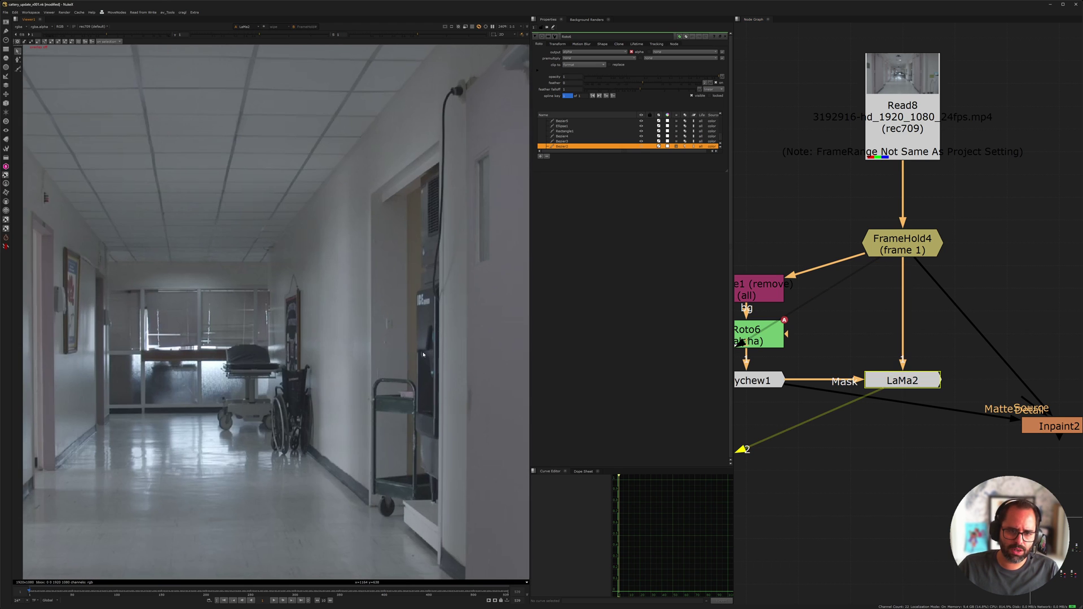
key(1)
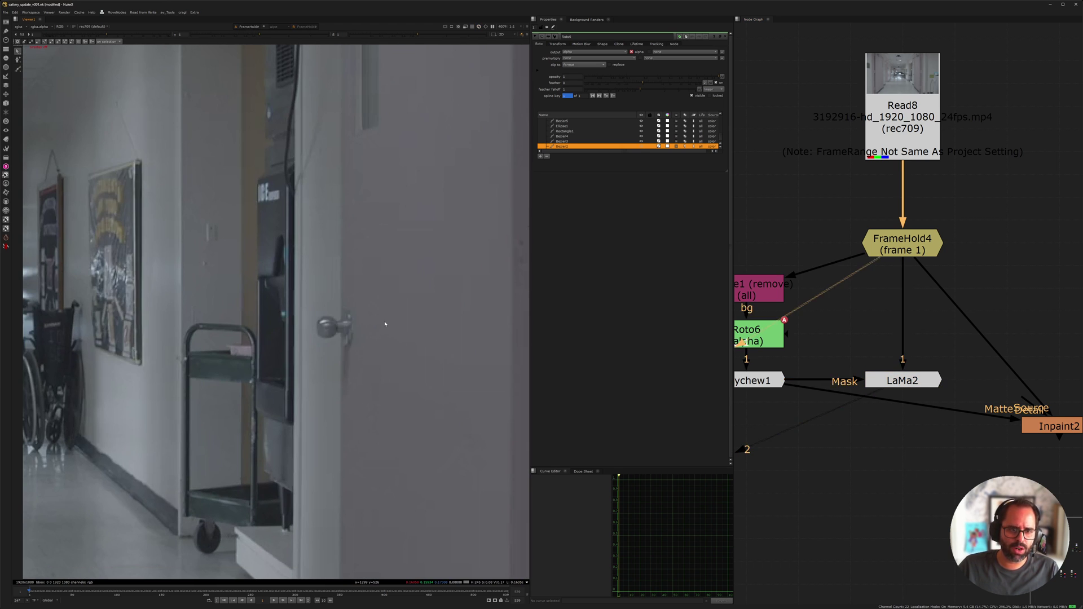
key(2)
key(1)
key(2)
key(1)
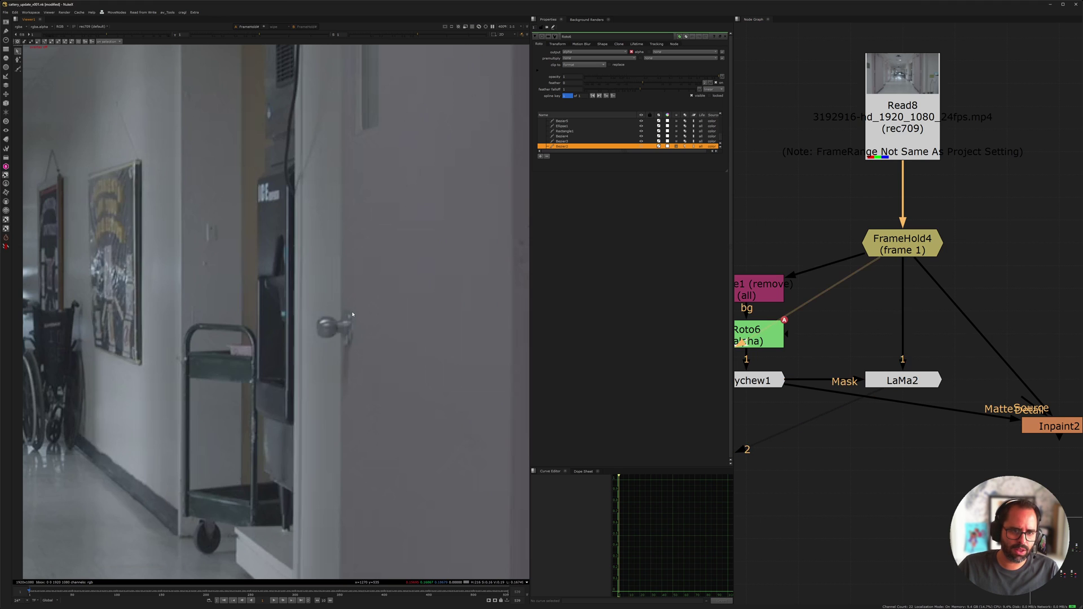
key(2)
key(1)
key(2)
key(1)
Examine the framed poster and its hanging wire on the right corridor wall in the original frame
middle_drag(219, 271, 389, 308)
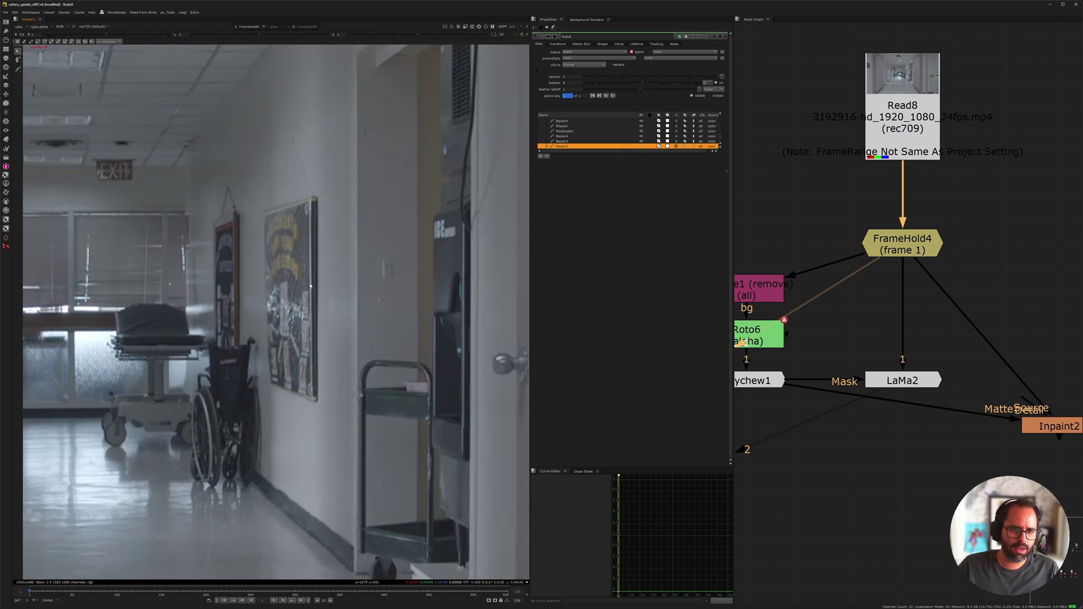
middle_drag(280, 341, 336, 353)
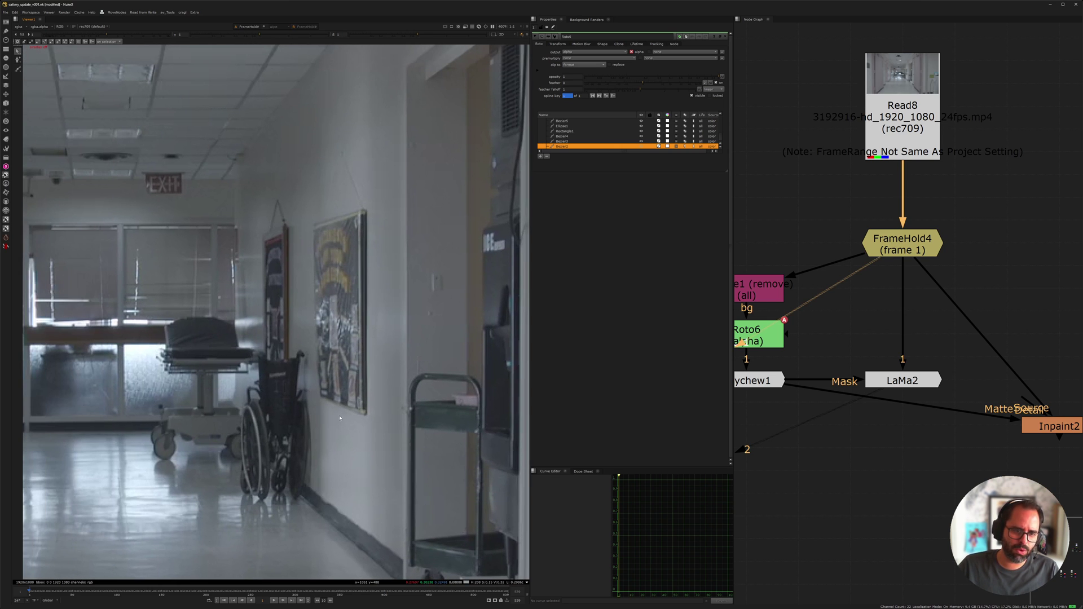
middle_drag(318, 435, 335, 446)
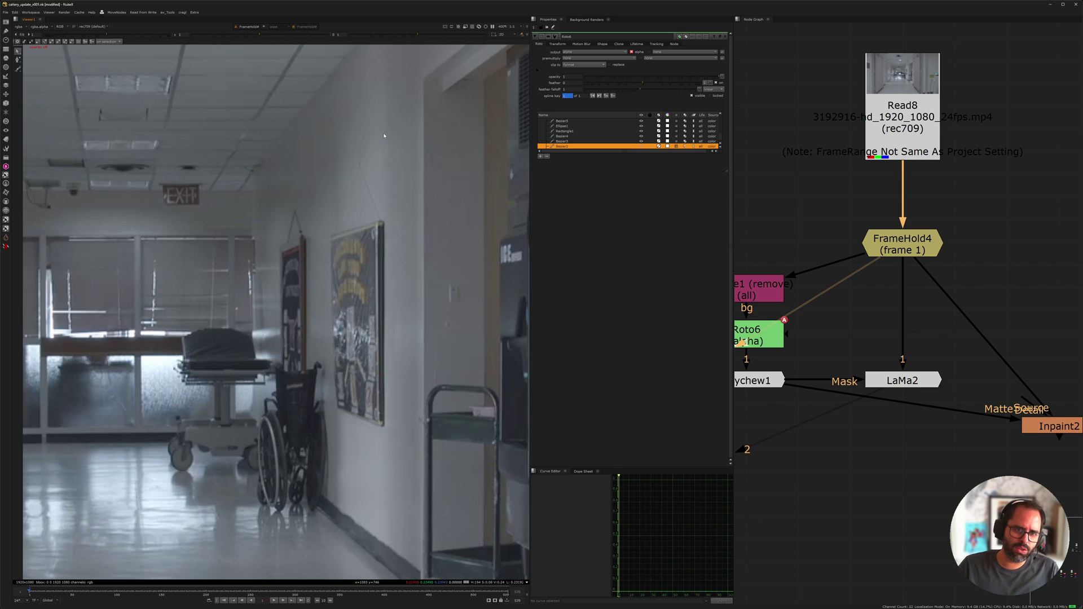
drag(386, 131, 450, 454)
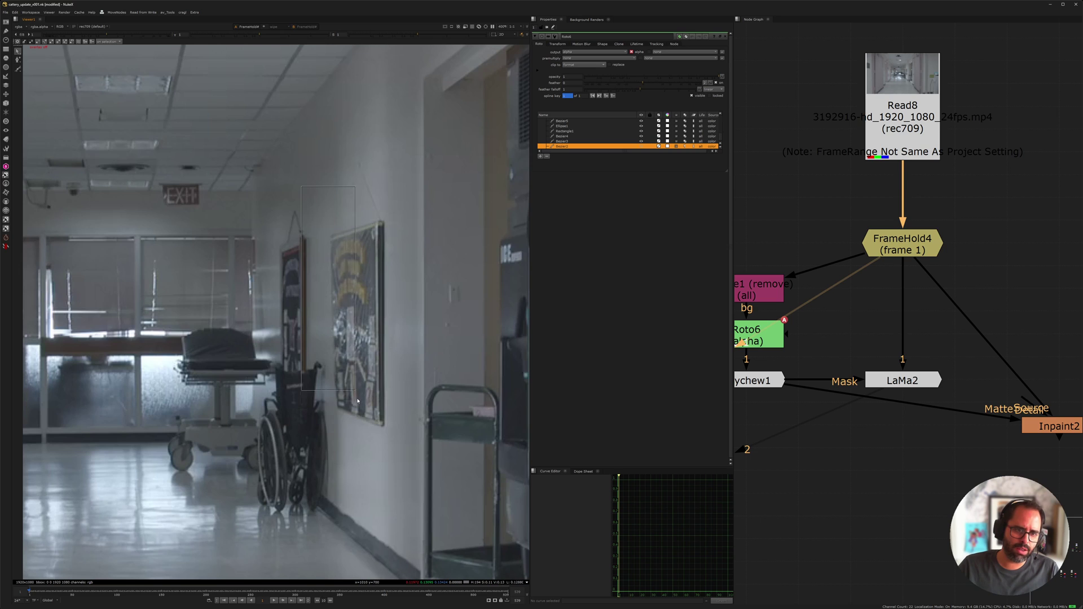
drag(344, 159, 382, 466)
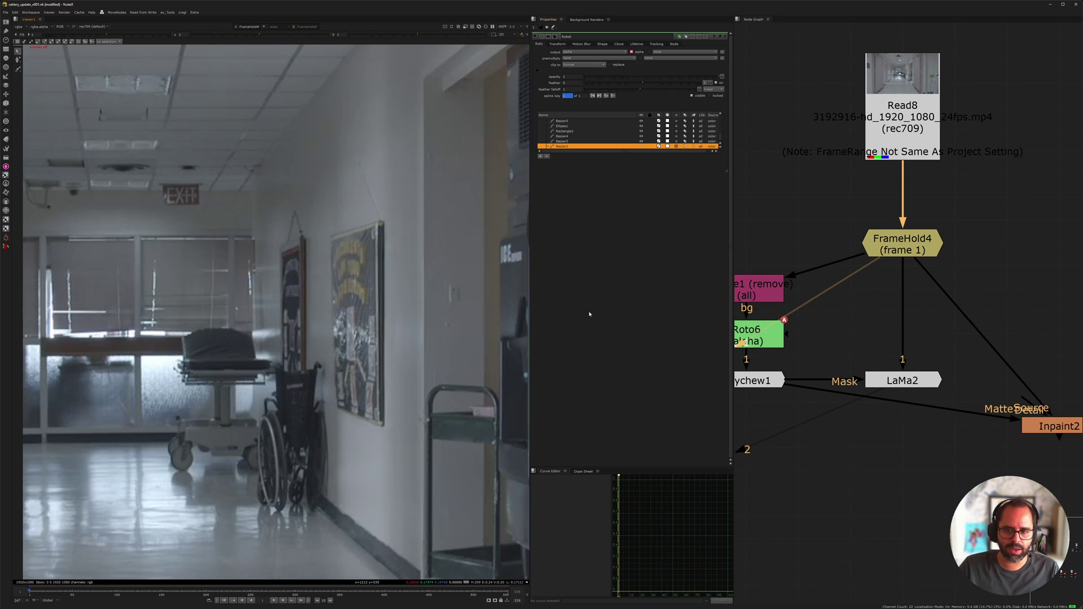
Examine the Roto6 shapes around the wall poster and its wire, and inspect the LaMa2 result in that area
click(765, 342)
click(902, 246)
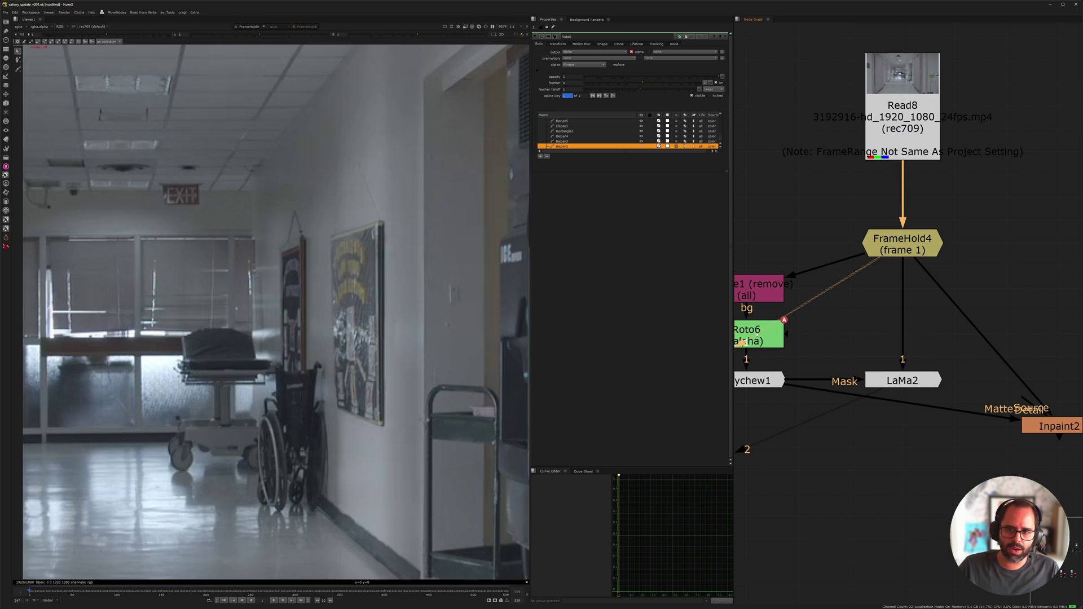
click(761, 336)
key(o)
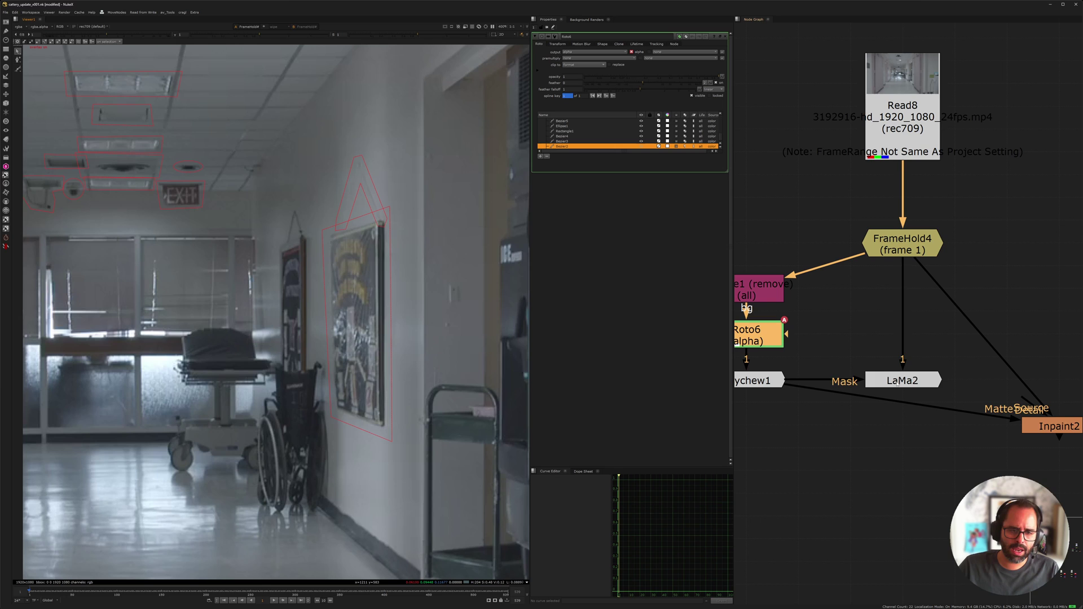
click(900, 383)
key(1)
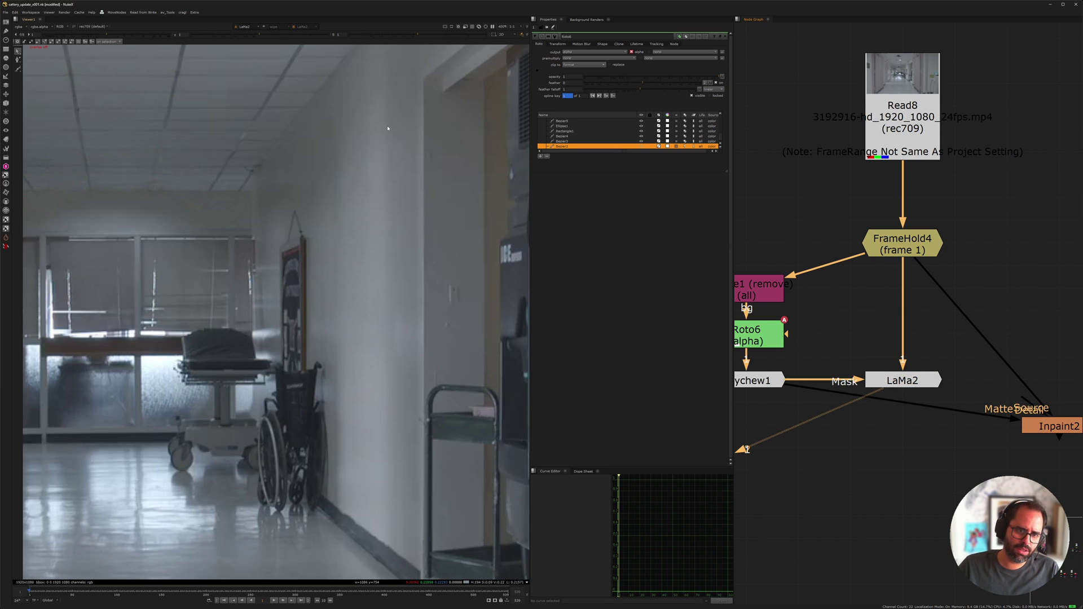
scroll(413, 209, down, 2)
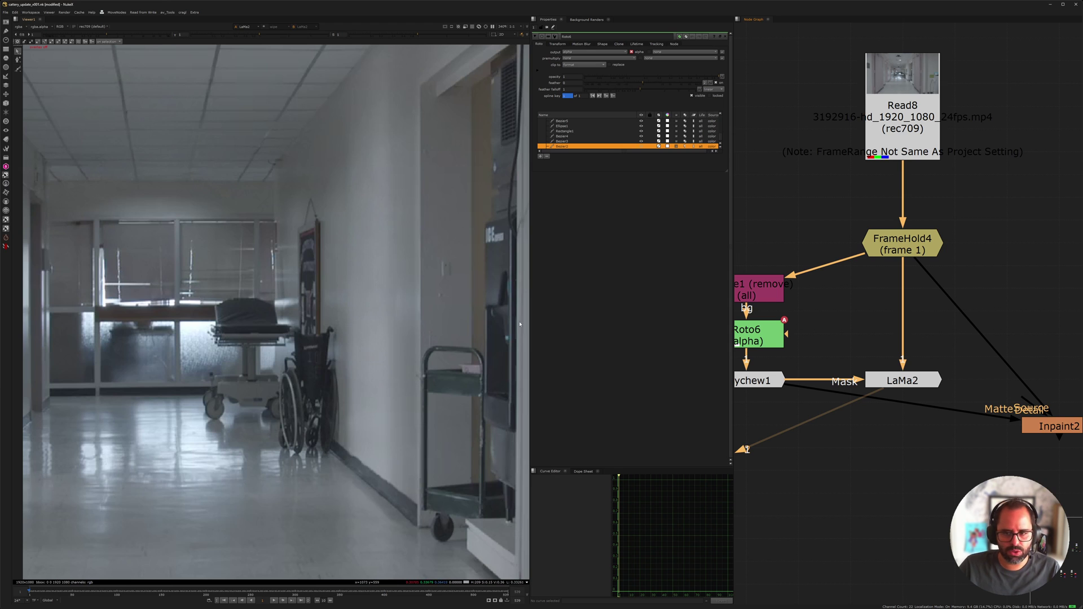
Compare FrameHold4 with LaMa2 around the wall poster and over the wider corridor
click(901, 240)
key(1)
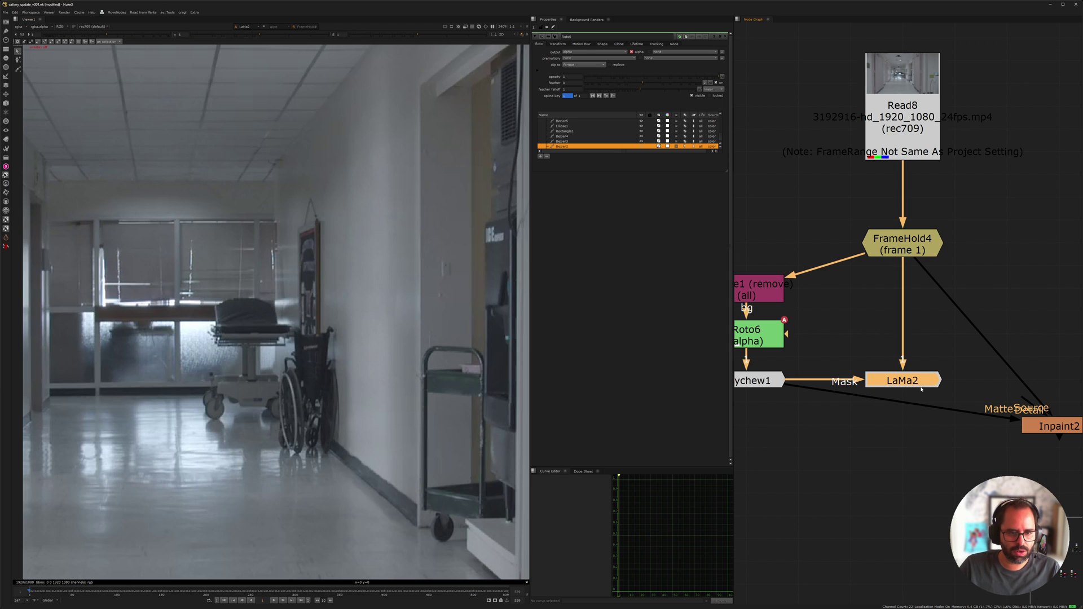
key(2)
key(1)
key(2)
scroll(398, 315, down, 4)
key(1)
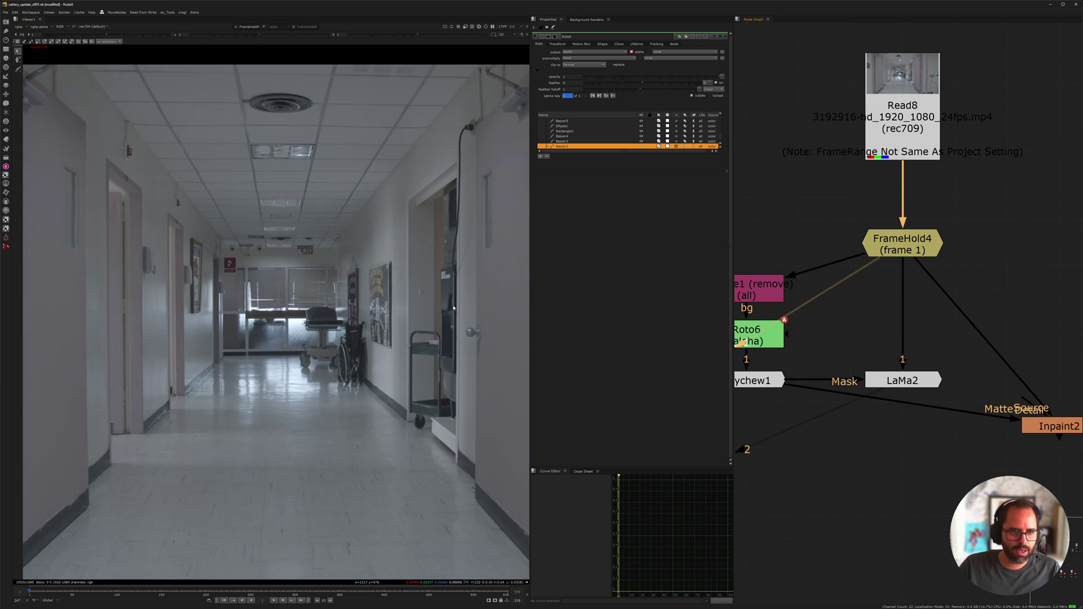
key(2)
View the Inpaint2 result up close where the poster is removed from the right wall
middle_drag(961, 380, 860, 338)
click(959, 383)
key(1)
scroll(395, 261, up, 5)
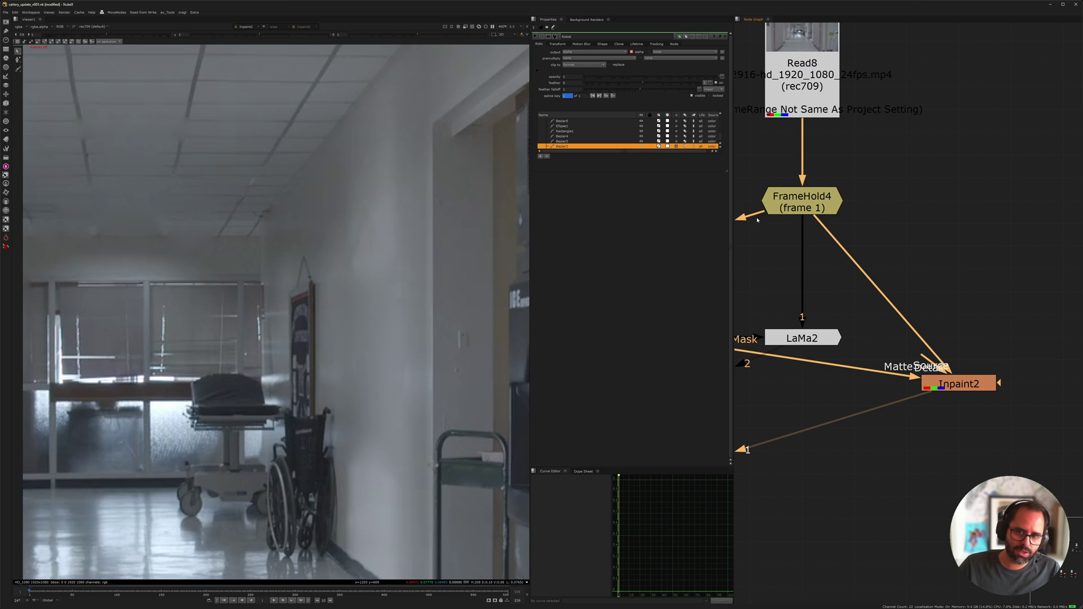
Compare the LaMa2 and Inpaint2 results on the right wall and ceiling near the removed poster
click(781, 209)
key(1)
click(826, 339)
key(1)
click(935, 380)
key(2)
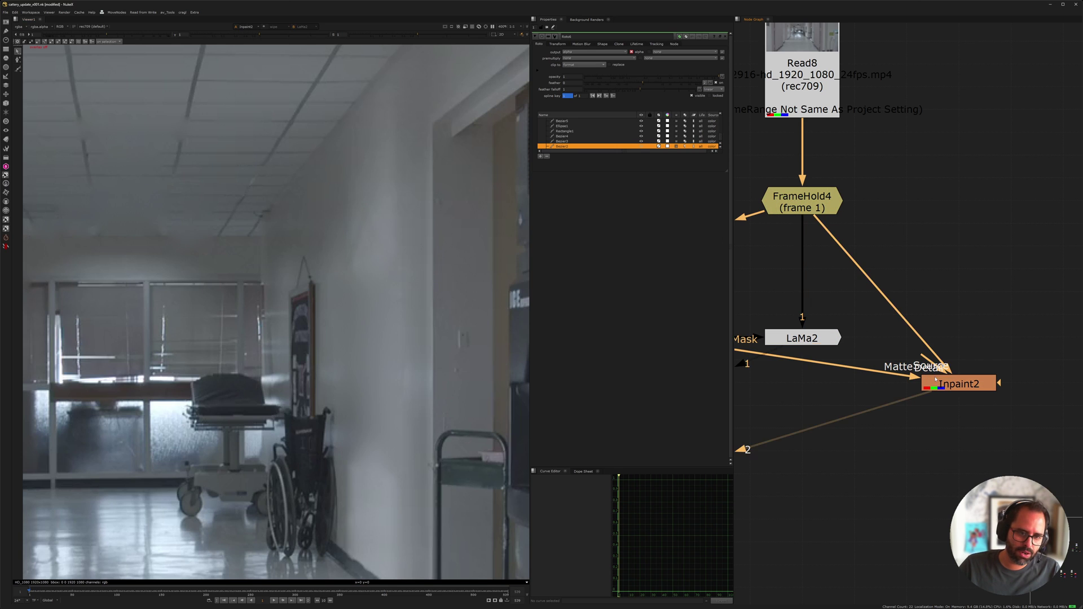
key(1)
key(2)
key(1)
key(2)
key(1)
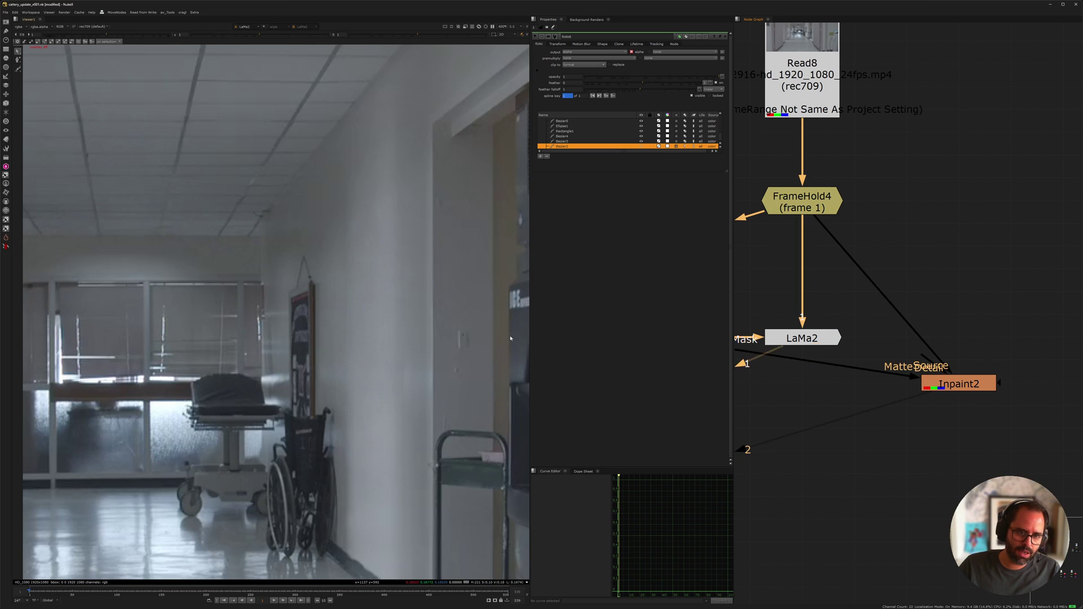
key(2)
Review the node setup from FrameHold4 through Remove1, Roto6 and Keychew1 into LaMa2 and Inpaint2, with LaMa2 in the viewer
scroll(764, 319, down, 1)
middle_drag(763, 319, 937, 355)
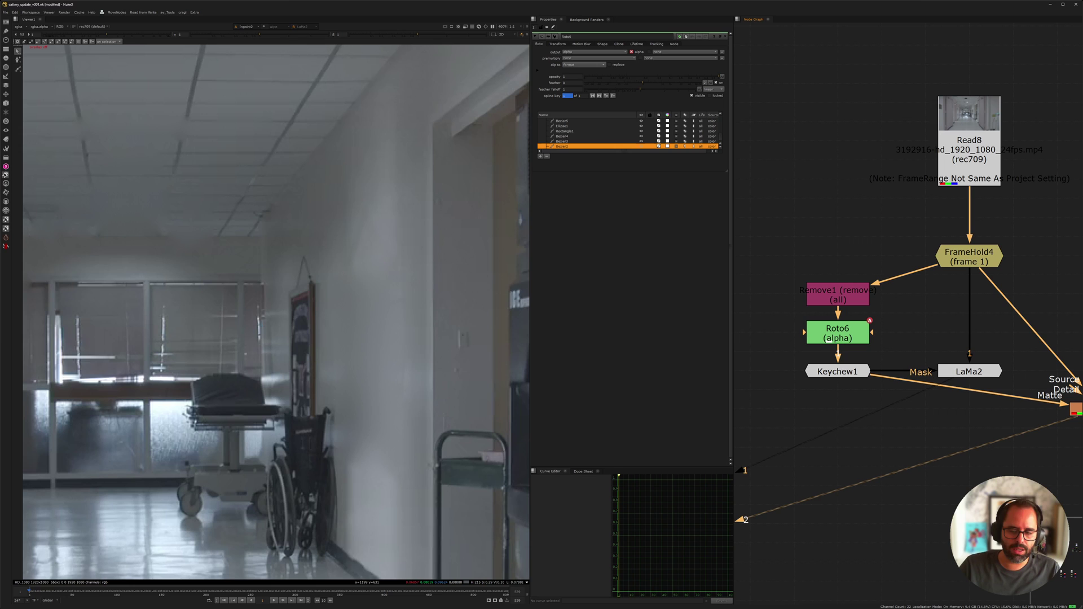
middle_drag(900, 317, 795, 292)
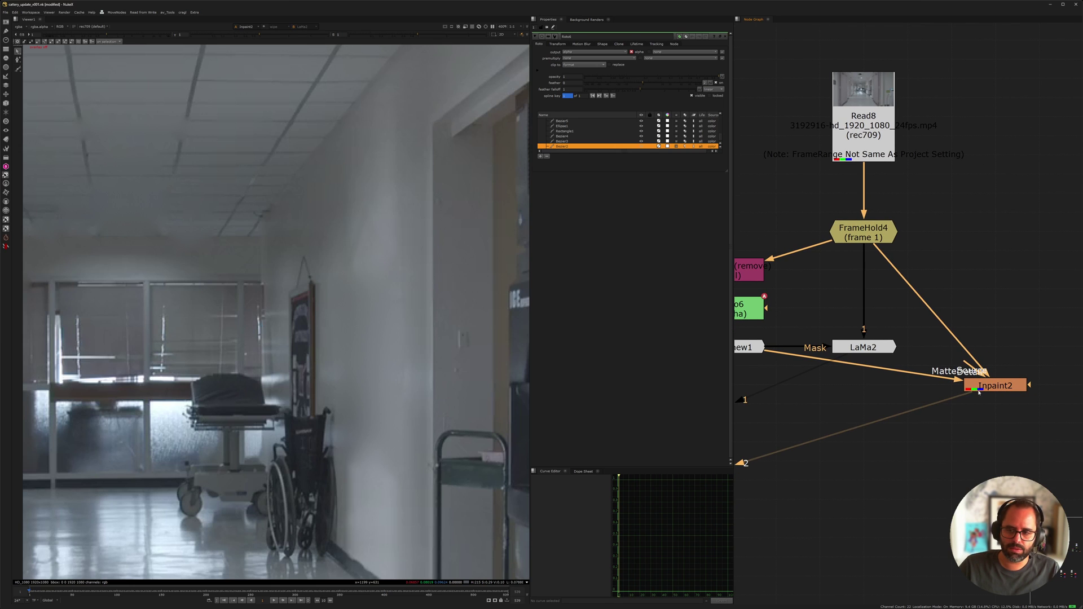
middle_drag(829, 348, 915, 324)
key(1)
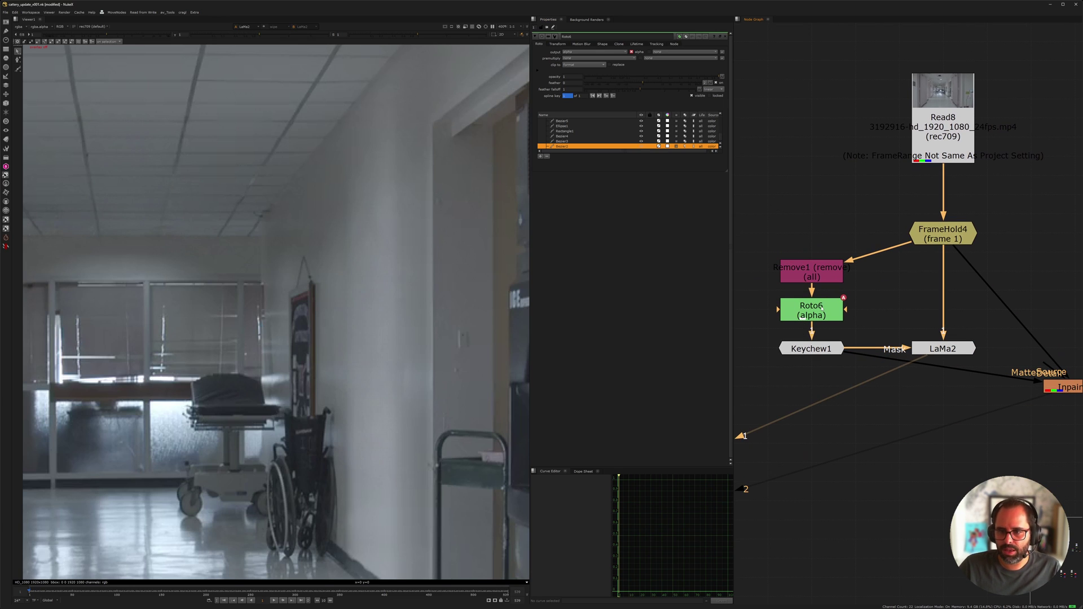
drag(774, 245, 1001, 377)
click(866, 314)
middle_drag(904, 317, 869, 313)
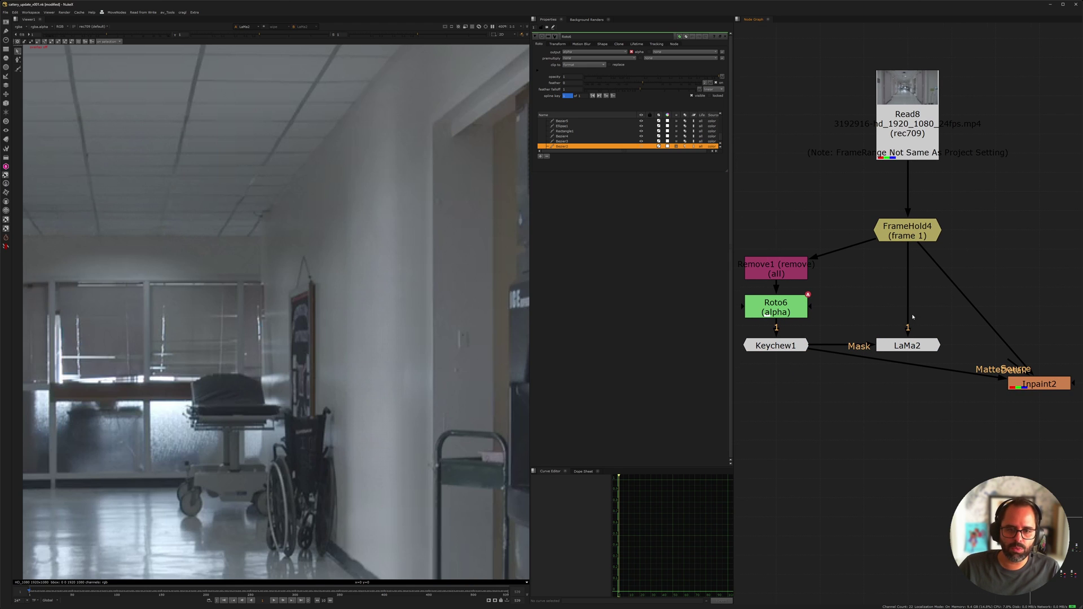
Inspect the complete corridor in the LaMa2 result, and view the original FrameHold4 frame for comparison
scroll(364, 295, down, 5)
middle_drag(364, 295, 430, 338)
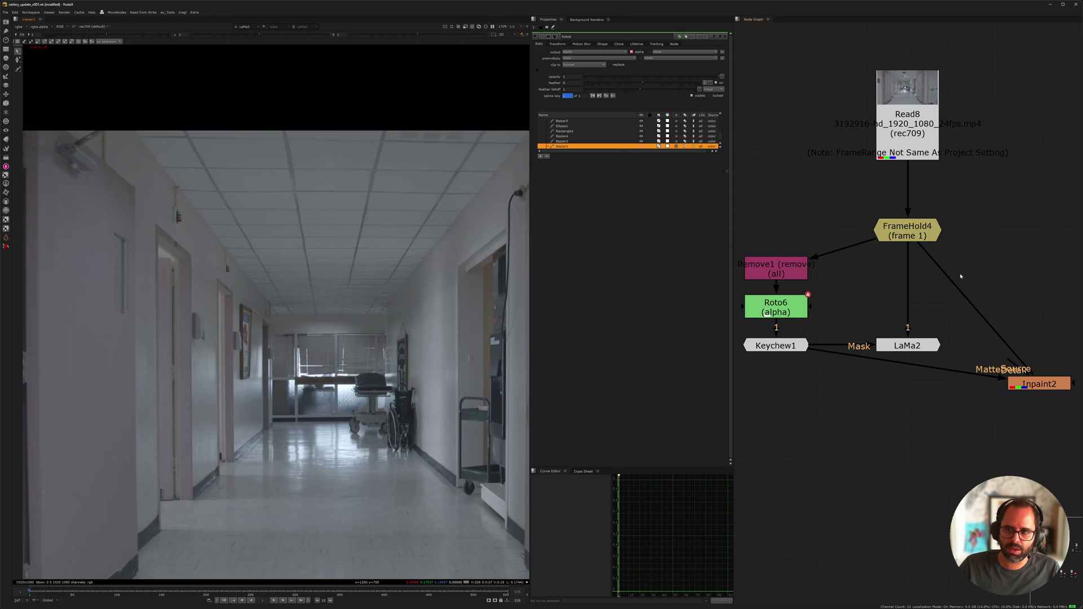
click(907, 230)
key(1)
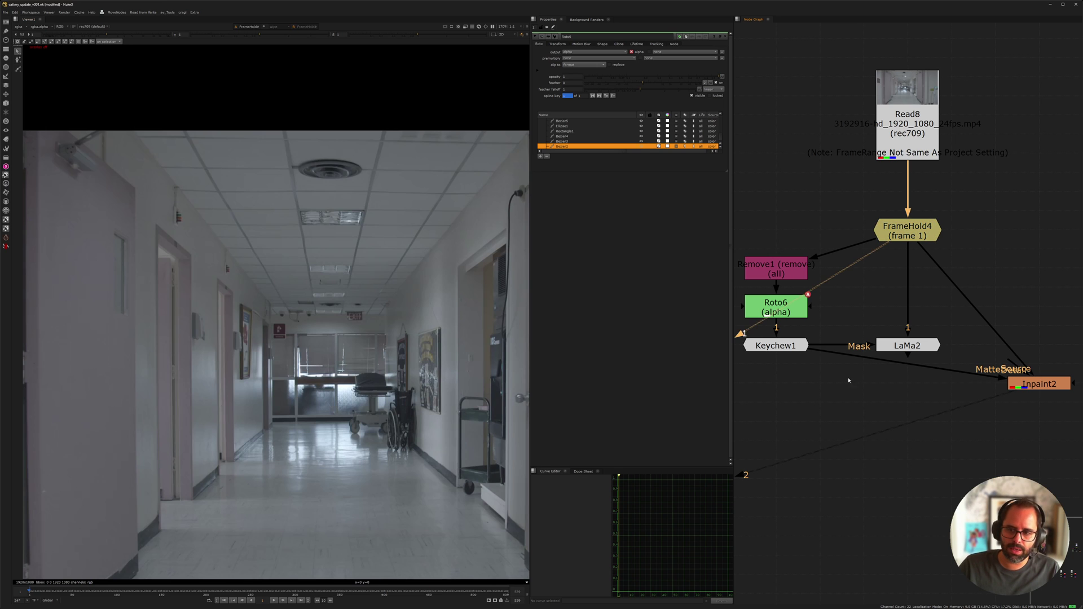
Go to the beach runner setup in the node graph and view its FrameHold2 frame in the viewer
key(Down)
scroll(1024, 308, down, 2)
middle_drag(1023, 308, 827, 357)
scroll(878, 232, up, 1)
click(881, 235)
key(1)
key(Down)
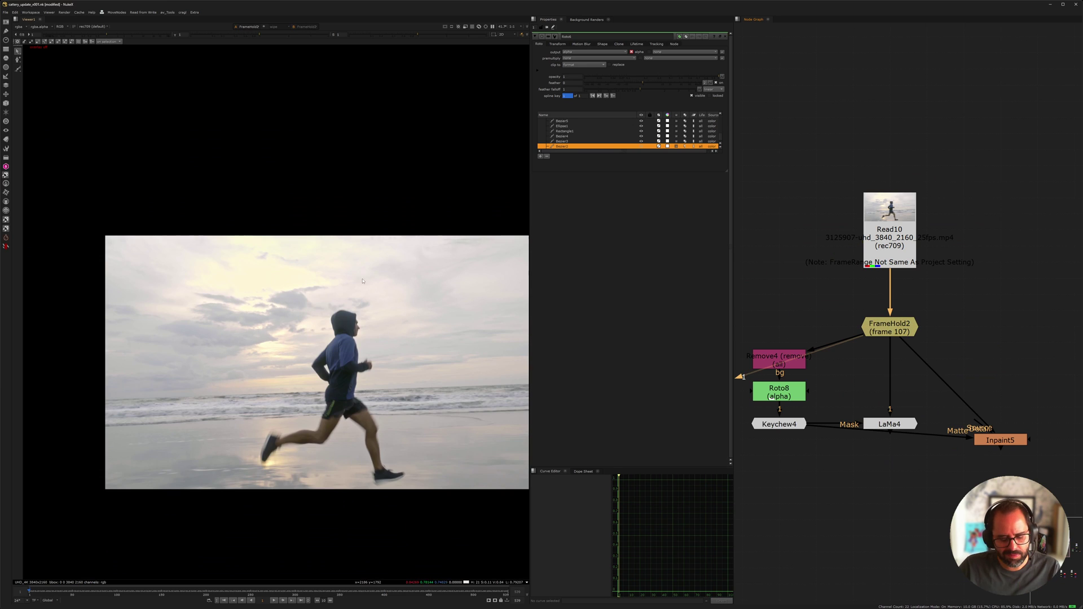
View the beach shot's LaMa4 result at full frame and examine the removed runner's area around the horizon and waves
key(f)
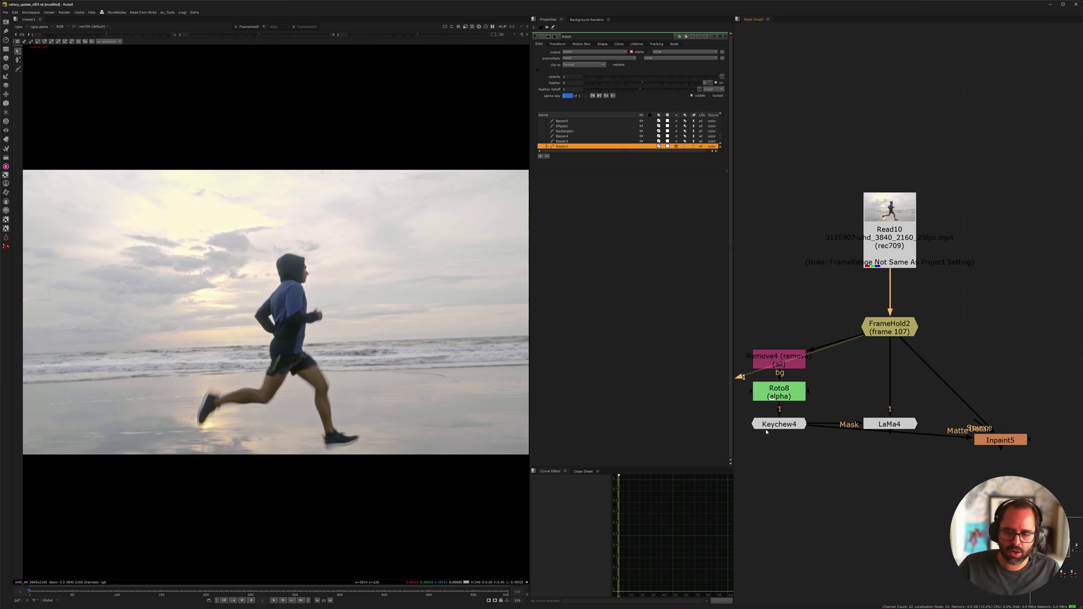
click(890, 424)
key(1)
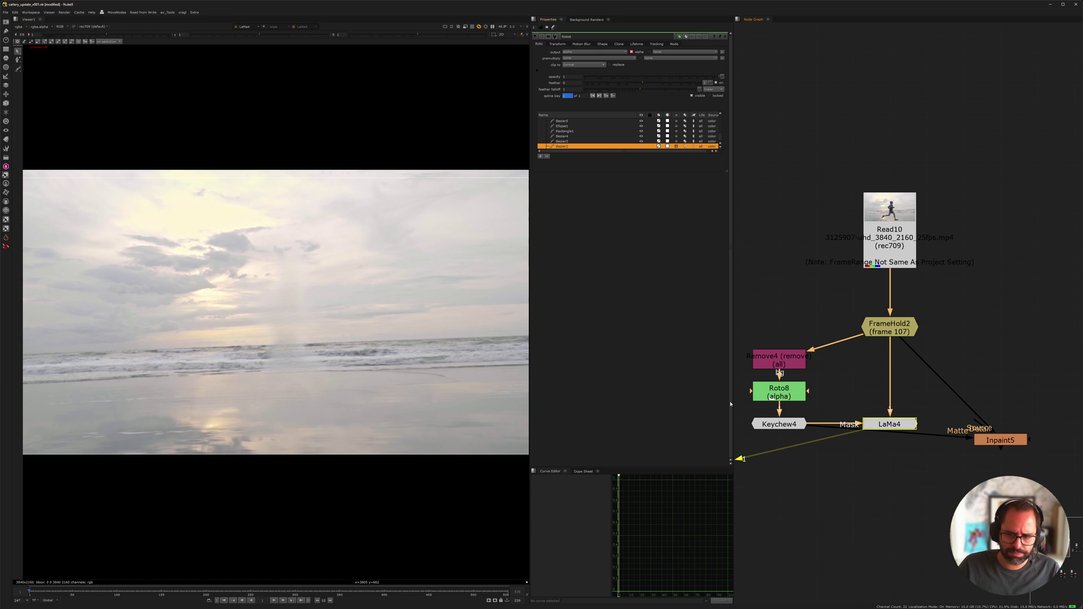
click(1000, 440)
key(1)
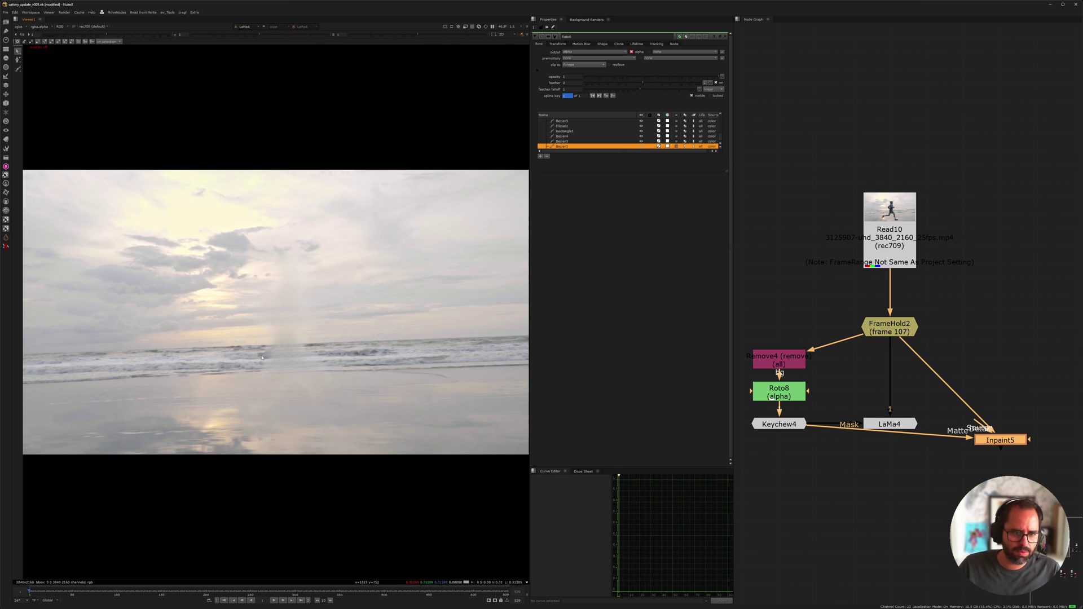
scroll(271, 370, up, 5)
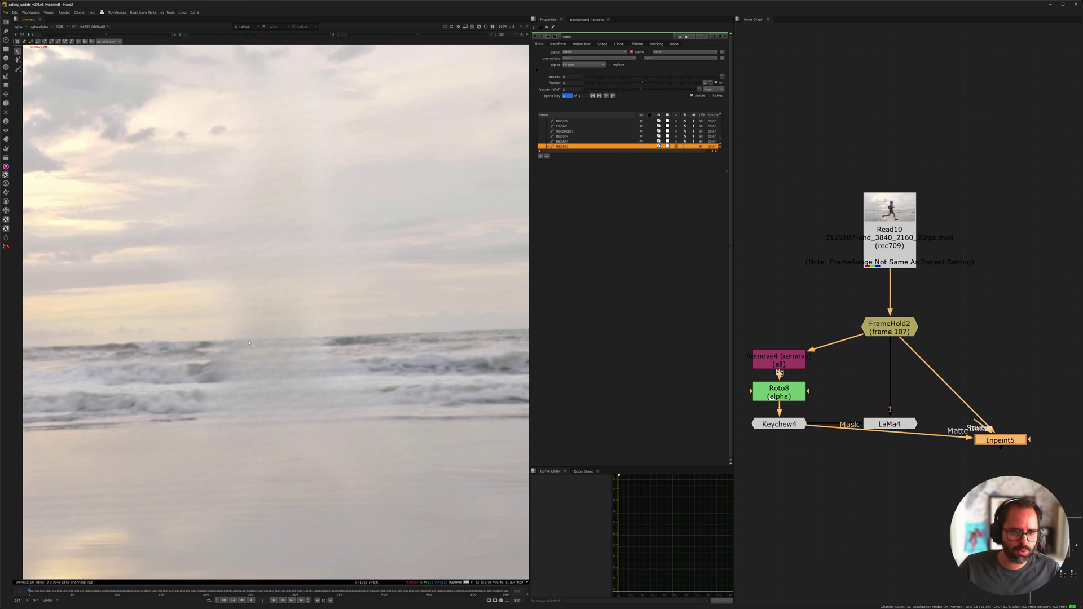
scroll(340, 339, down, 1)
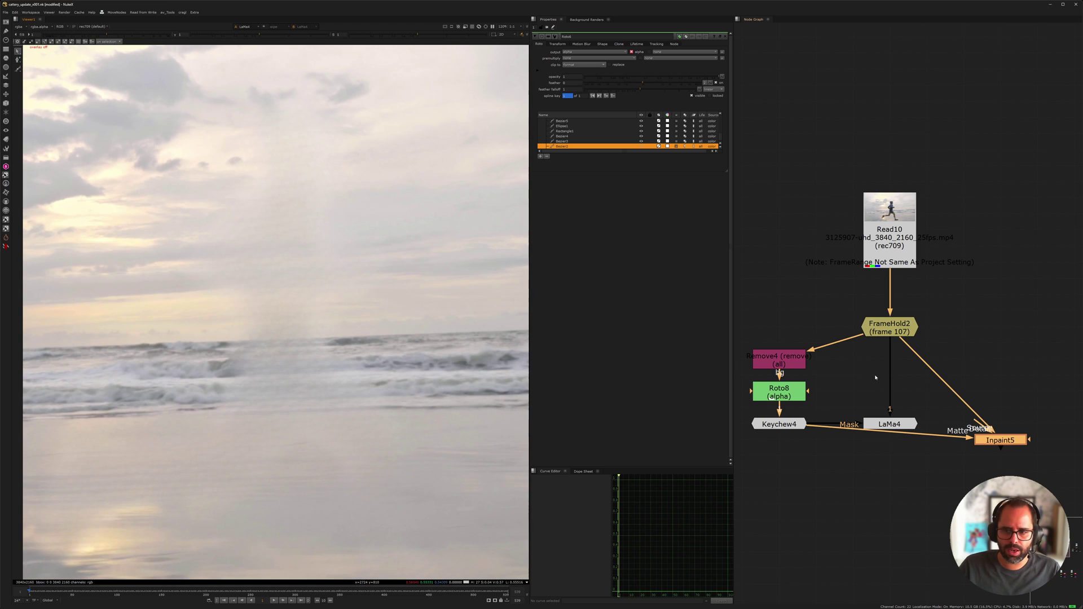
Set up FrameHold2 and LaMa4 in two viewer inputs and compare the original runner frame with the inpainted result
click(883, 332)
key(1)
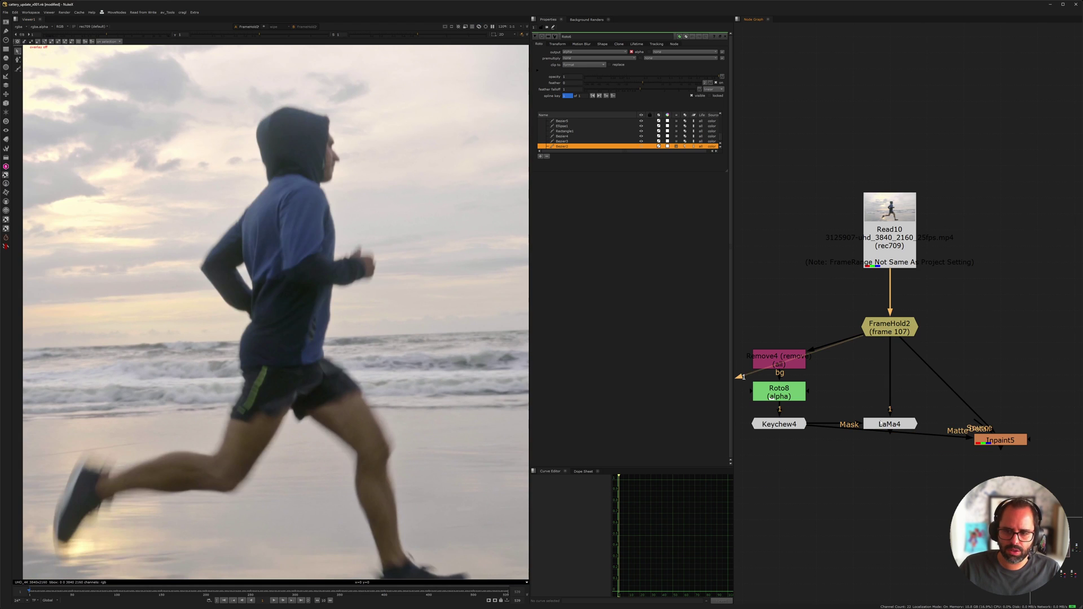
click(874, 424)
key(2)
key(1)
key(2)
key(2)
key(2)
key(2)
key(2)
key(2)
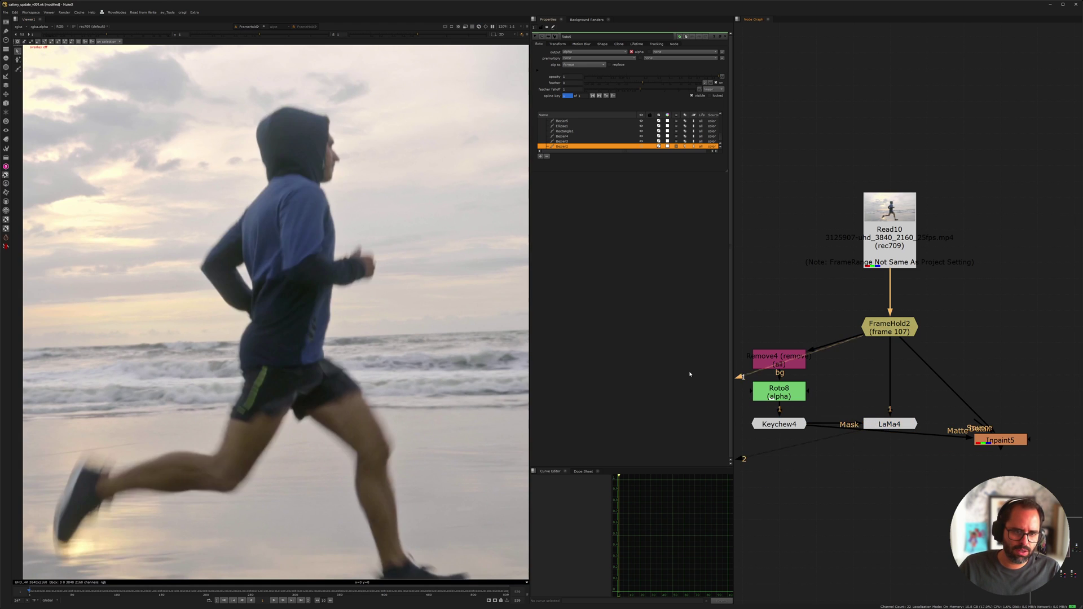
key(2)
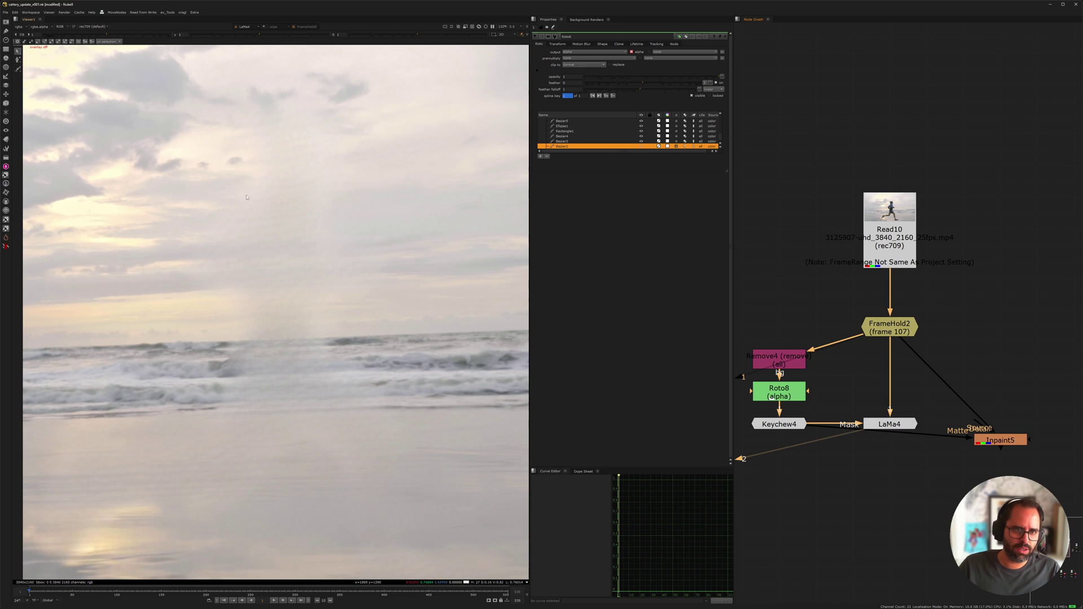
Inspect the sky, waves and wet sand in the LaMa4 result, up close and at full frame
scroll(323, 341, down, 2)
middle_drag(323, 341, 302, 307)
scroll(284, 341, up, 2)
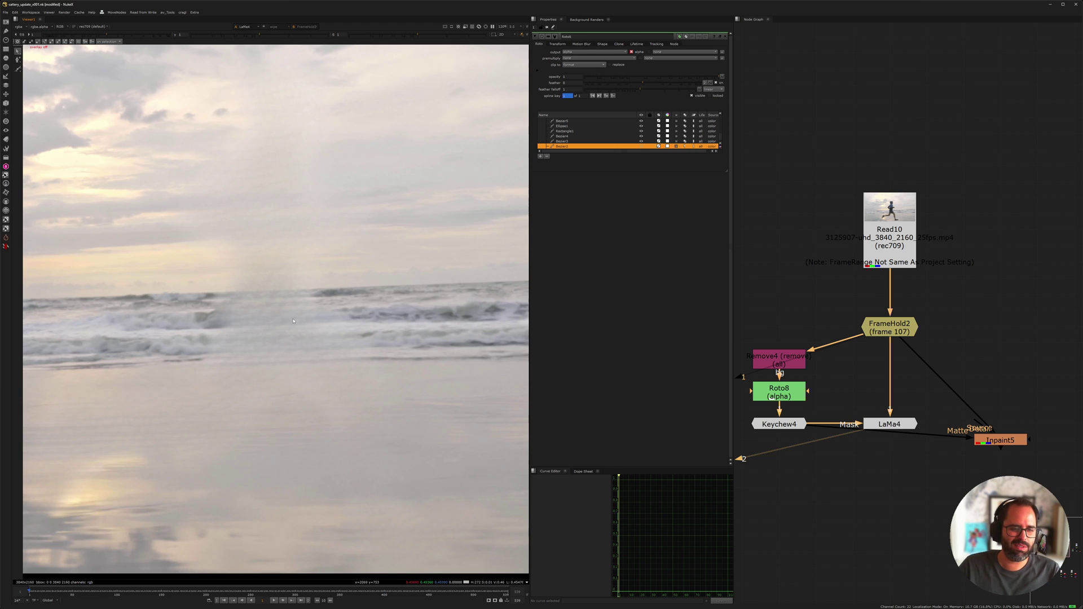
scroll(293, 321, down, 4)
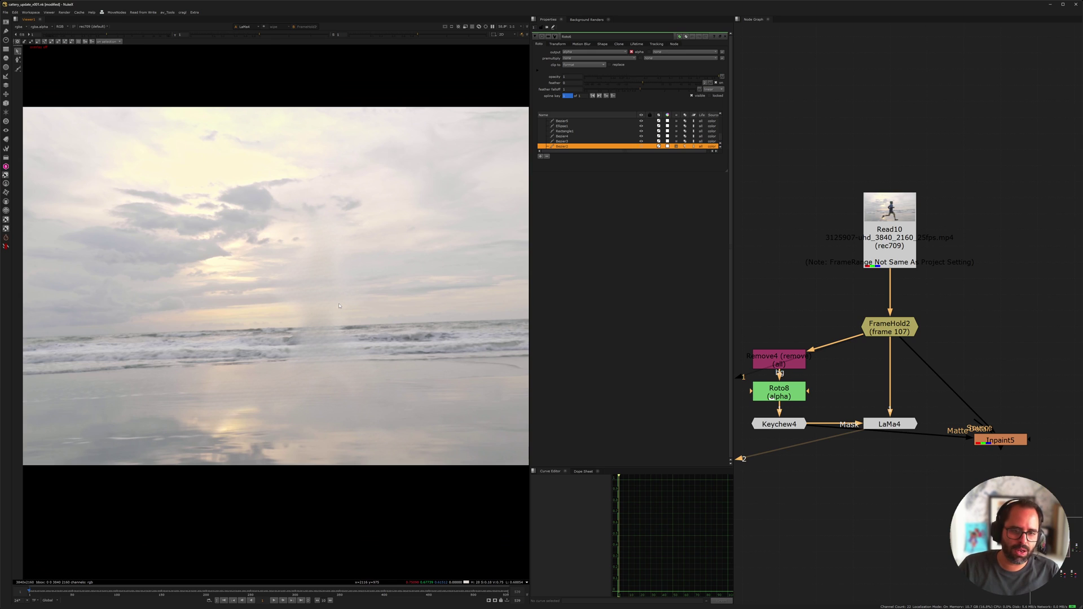
Assign LaMa4 and Inpaint5 to separate viewer inputs and switch between them to compare the runner's removal
click(1000, 440)
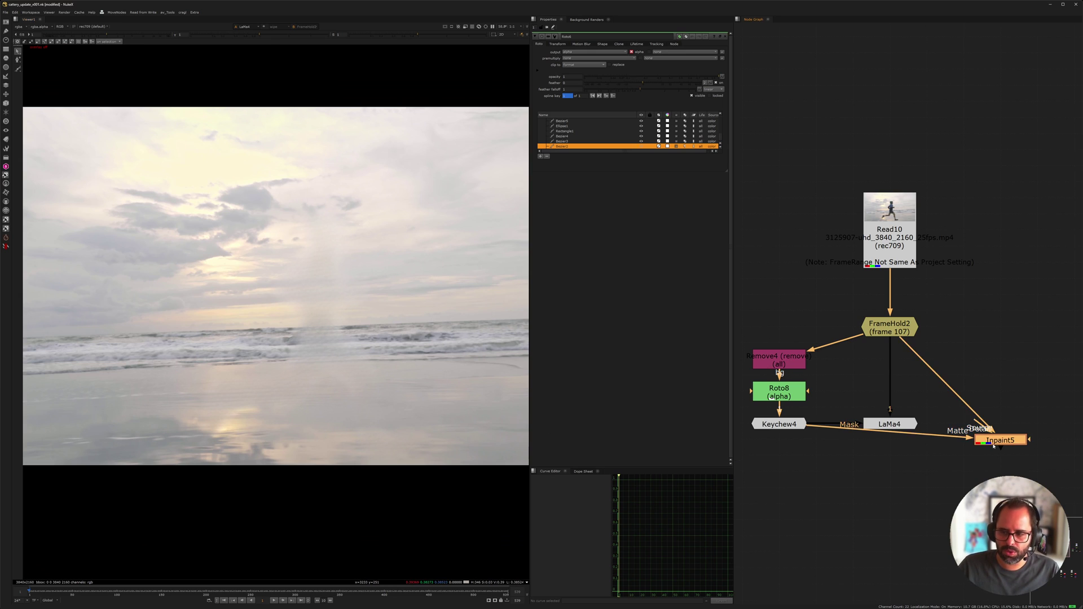
key(1)
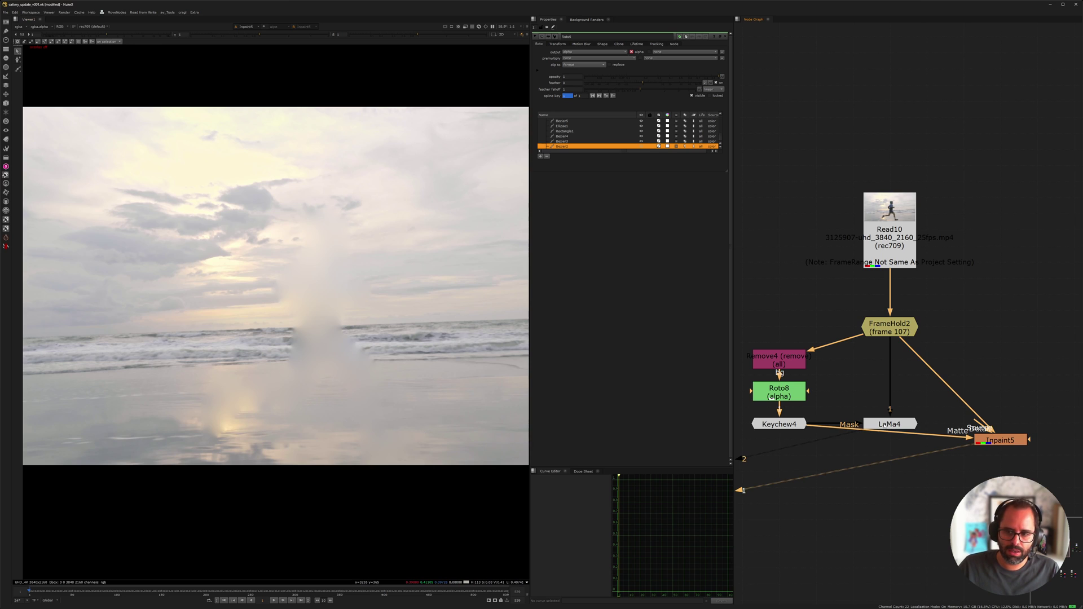
click(884, 424)
key(1)
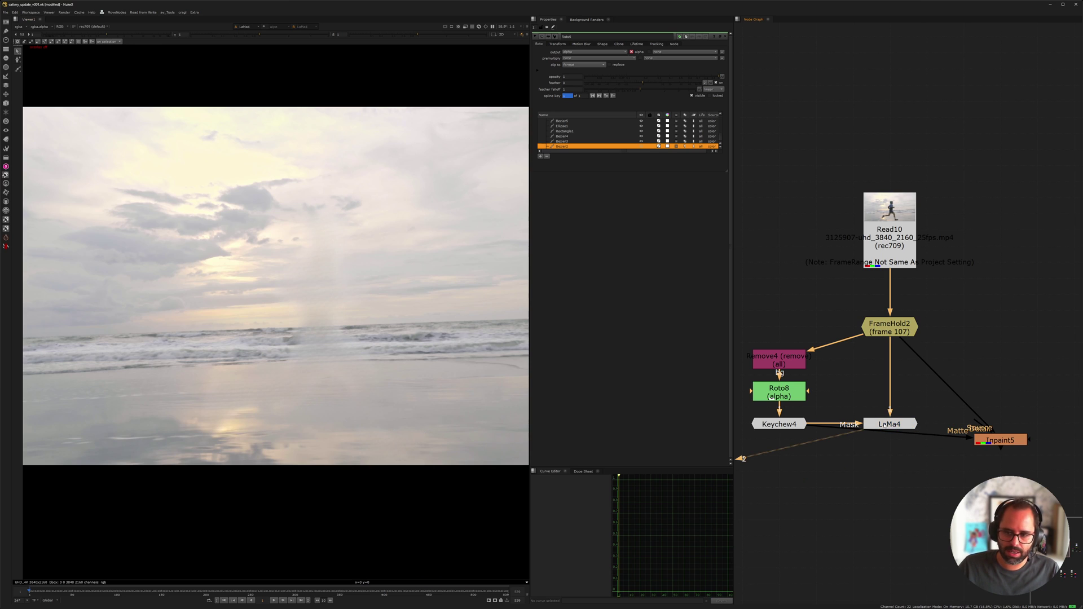
click(989, 441)
key(2)
key(1)
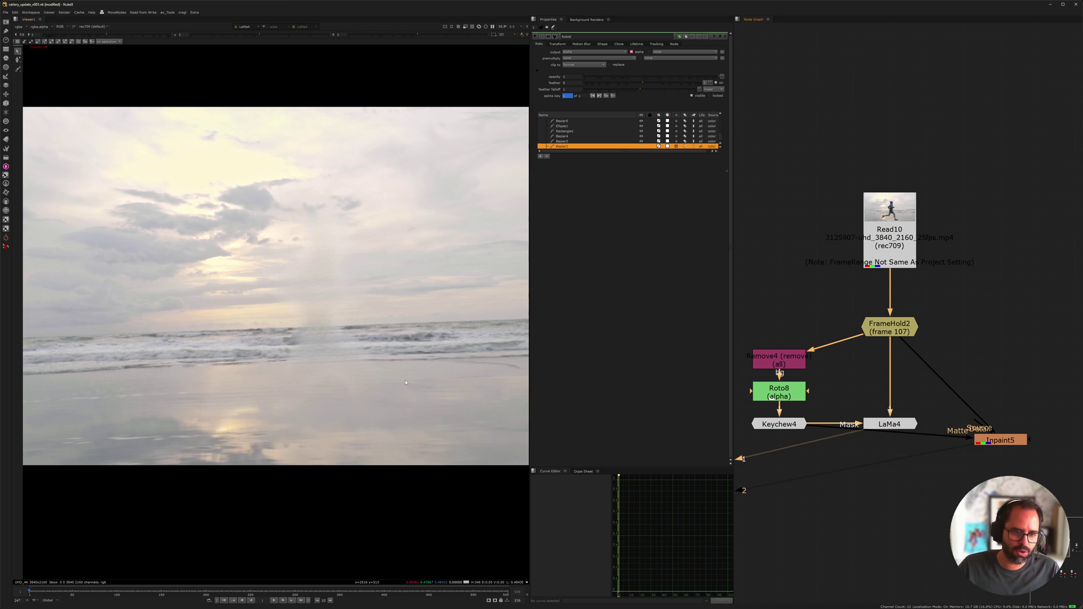
key(2)
key(1)
key(2)
key(1)
Examine the beach reflections and shoreline in the LaMa4 result, and compare the same region with Inpaint5
scroll(231, 405, up, 5)
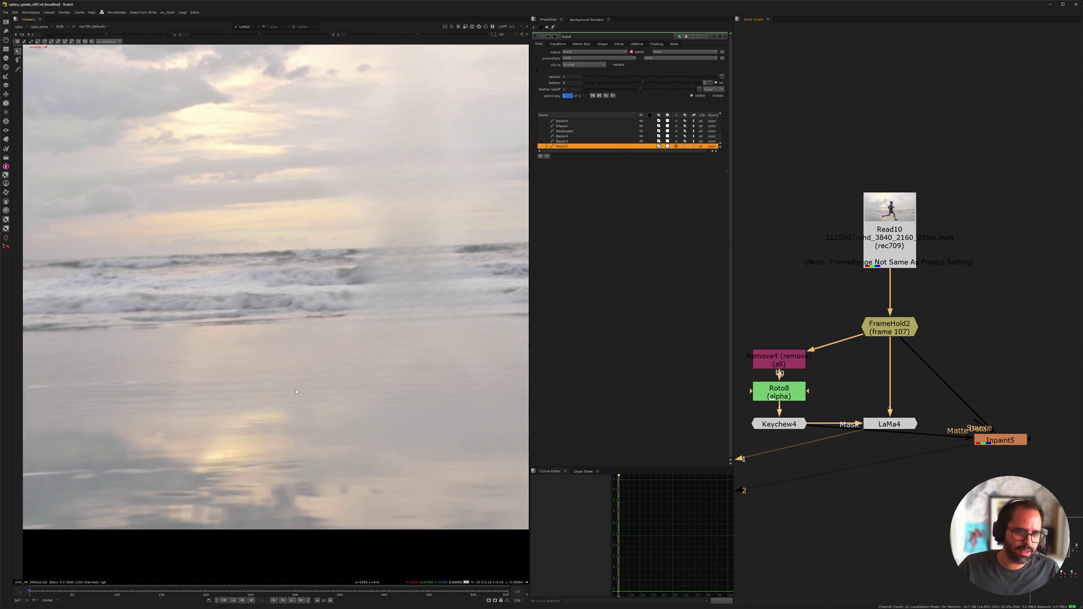
scroll(296, 392, down, 5)
middle_drag(373, 386, 253, 386)
key(2)
key(1)
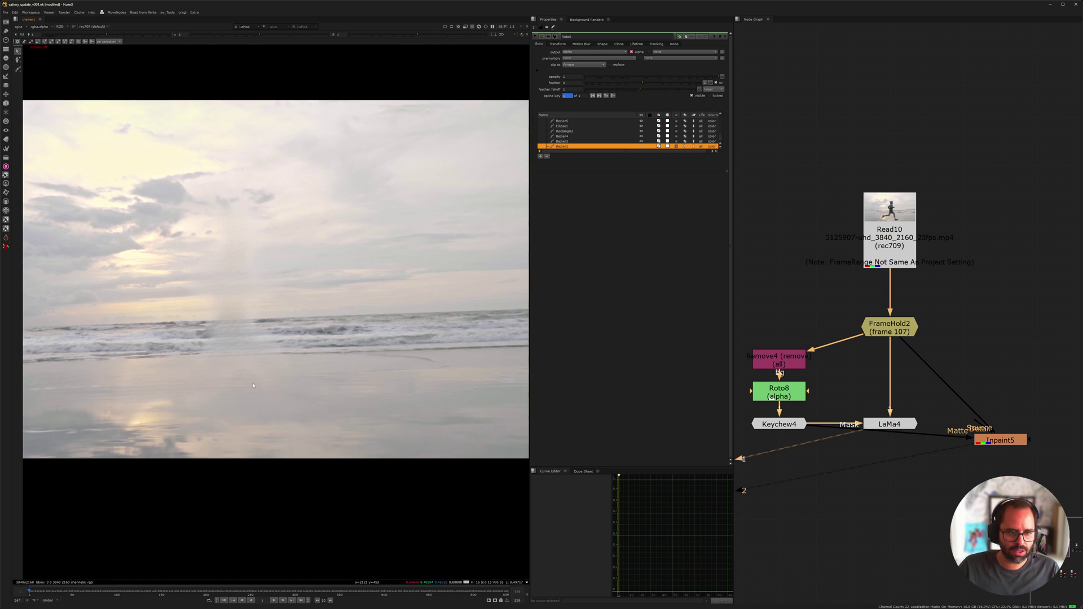
key(2)
key(1)
Go to the Lamborghini setup in the node graph and view its original FrameHold frame with the hood and headlight framed
scroll(984, 355, down, 5)
middle_drag(1055, 363, 843, 342)
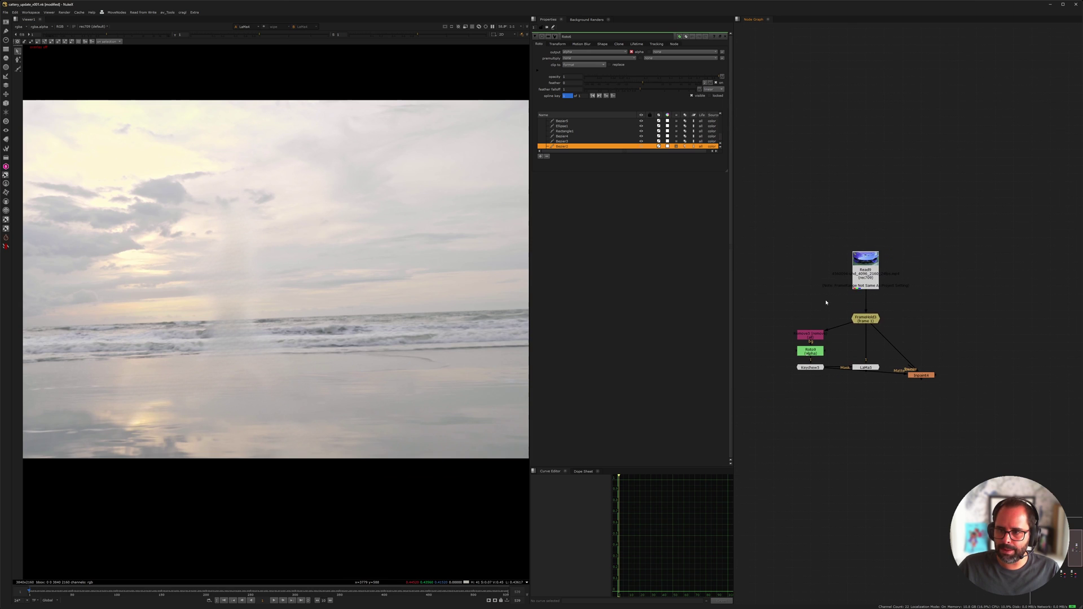
click(866, 319)
key(1)
scroll(381, 329, up, 2)
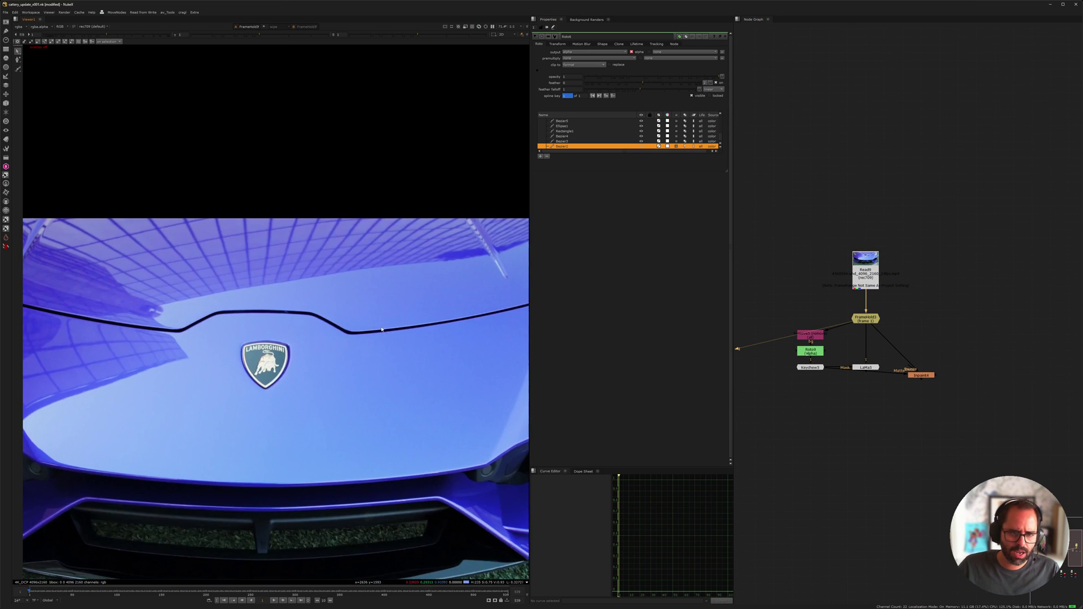
scroll(338, 445, down, 2)
middle_drag(120, 331, 212, 248)
scroll(212, 249, up, 1)
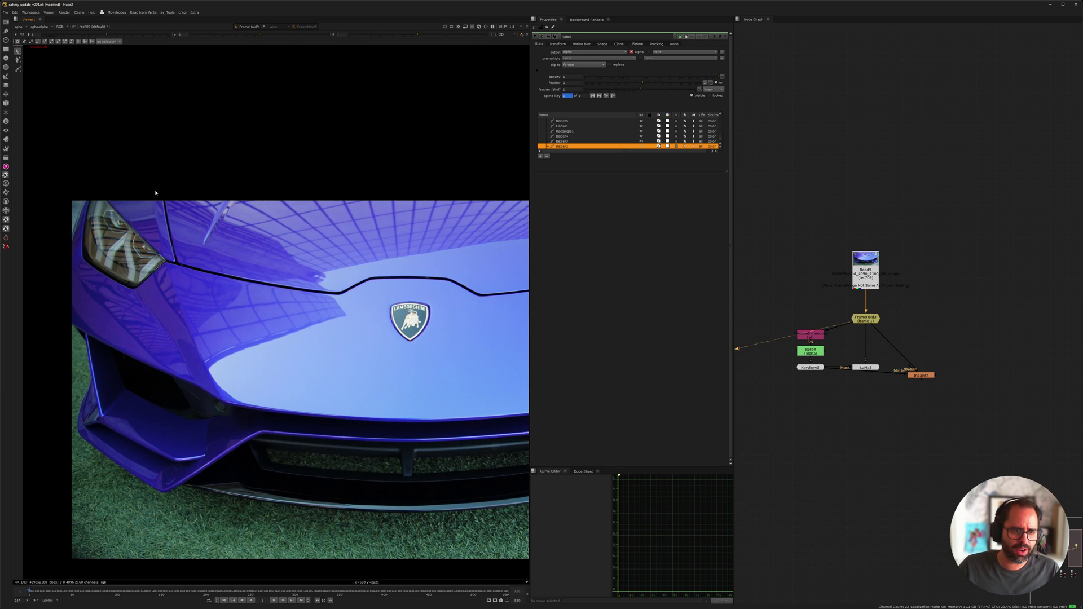
Open the car setup's Roto node and examine its shapes beside the headlight and along the hood's panel gap
key(q)
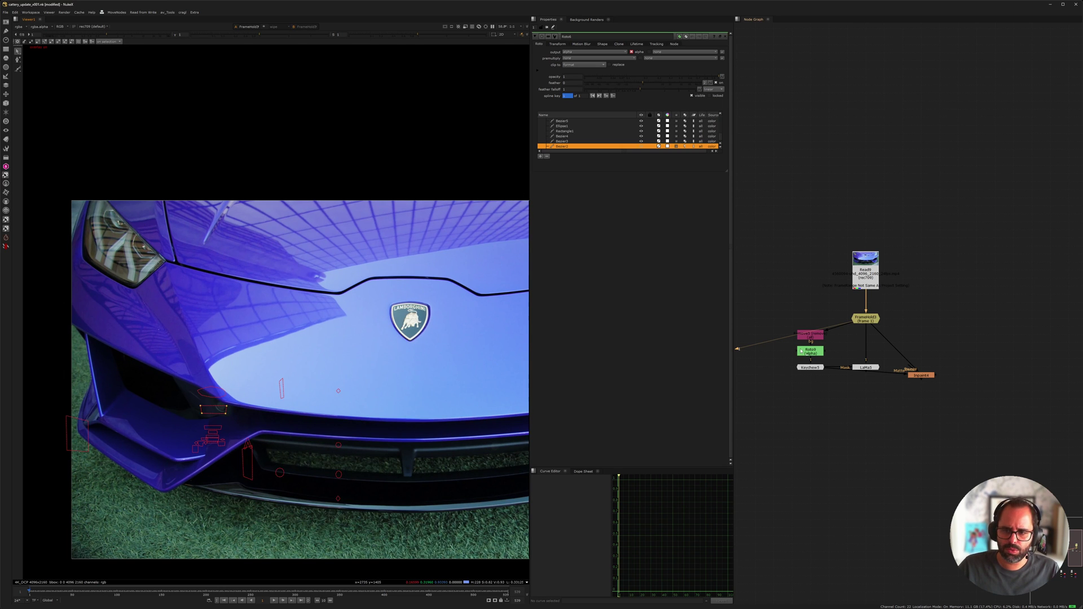
click(801, 351)
scroll(266, 195, up, 2)
scroll(273, 326, up, 2)
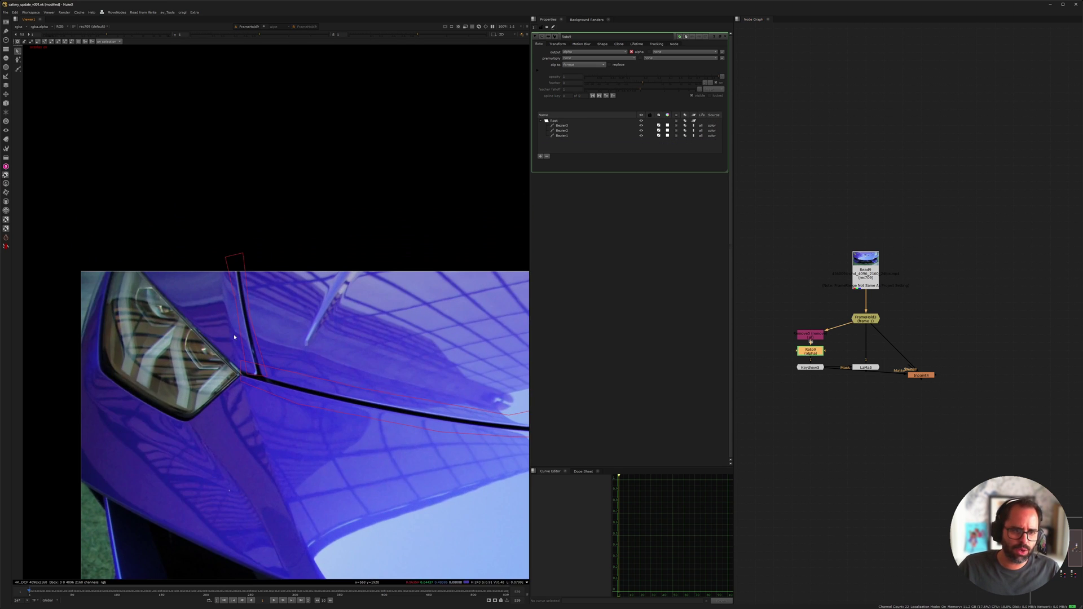
click(236, 304)
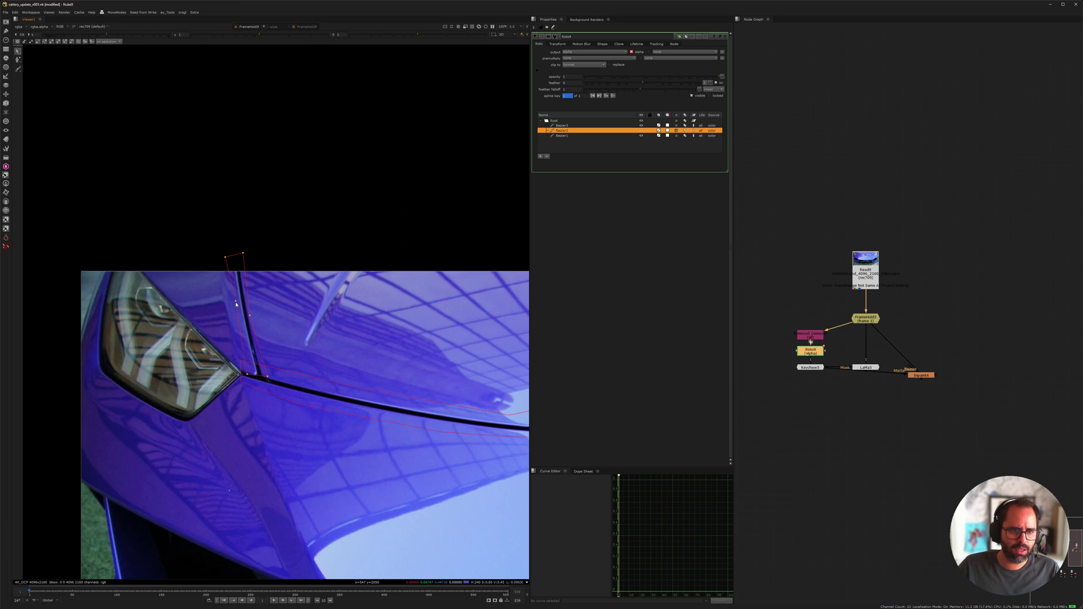
scroll(273, 362, down, 2)
middle_drag(273, 362, 124, 303)
middle_drag(394, 312, 349, 345)
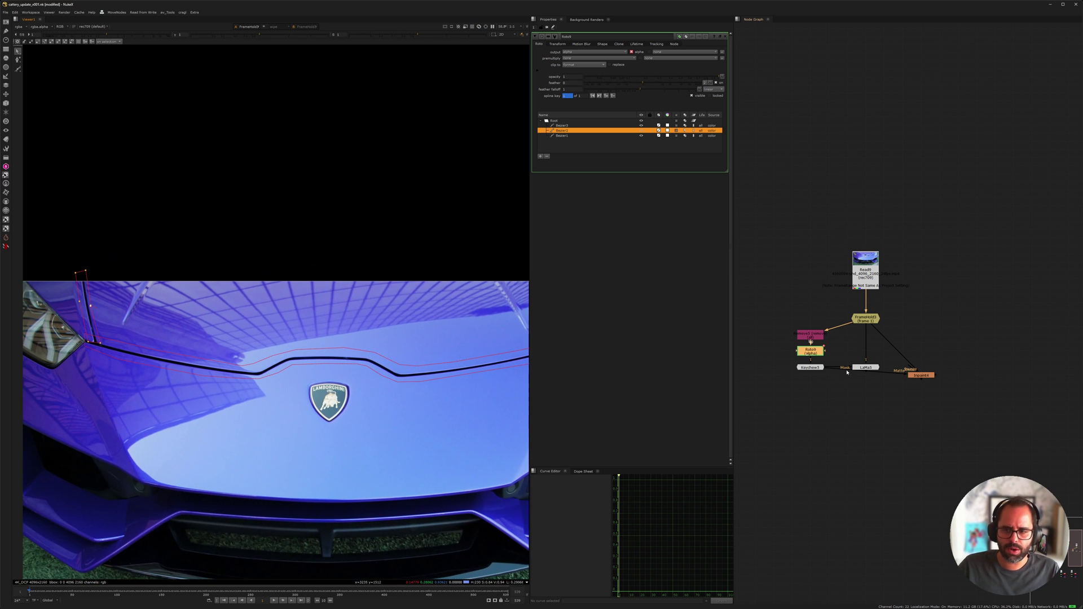
View the car's Inpaint result without the roto overlay and inspect the hood reflections and the area beside the headlight
click(921, 376)
key(1)
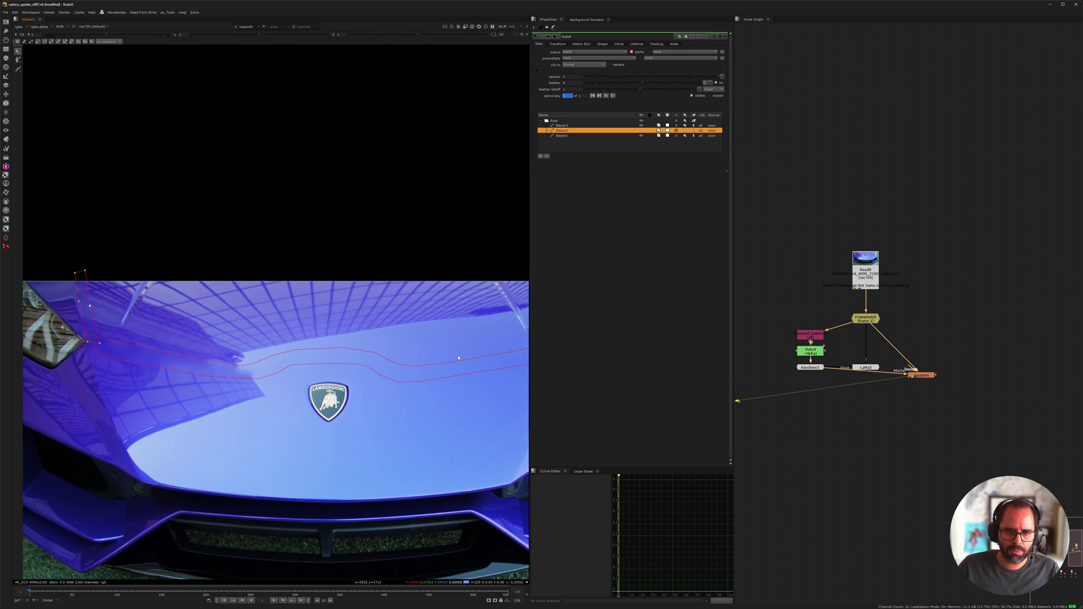
key(o)
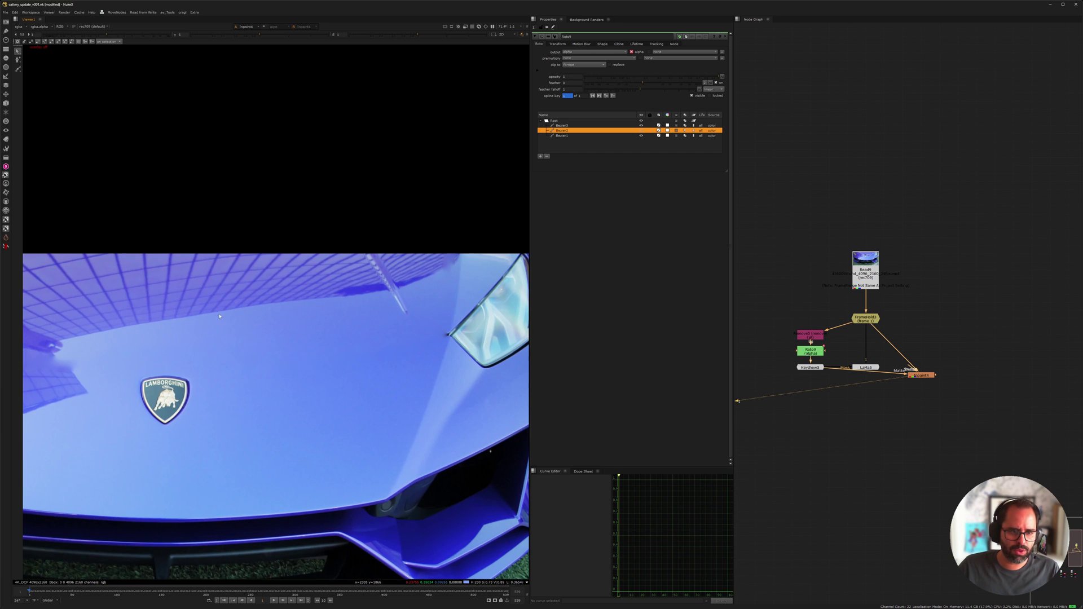
scroll(444, 316, up, 6)
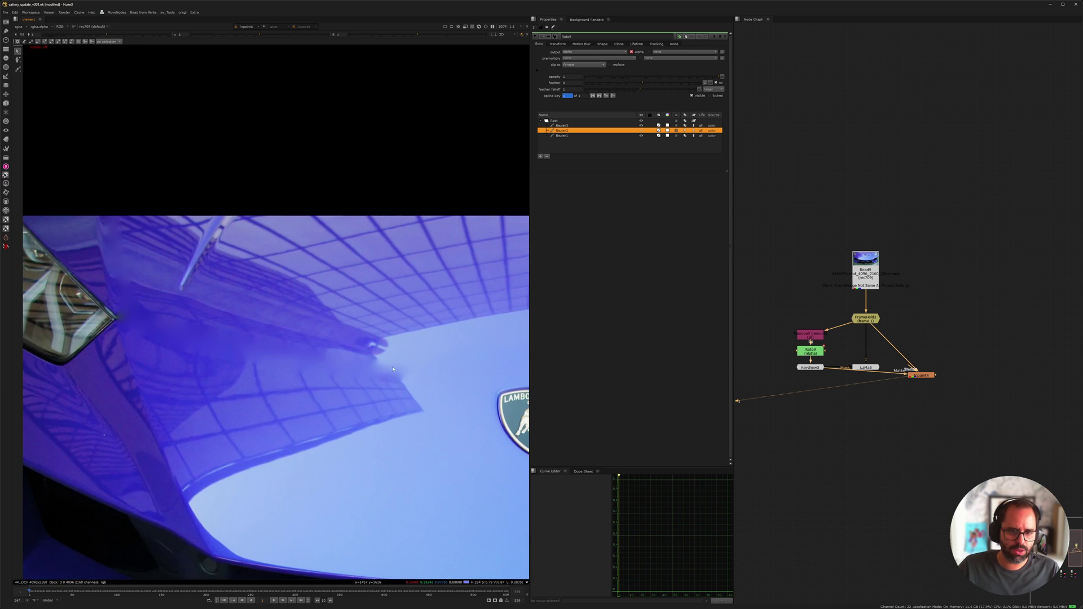
middle_drag(101, 297, 385, 384)
scroll(278, 344, down, 1)
middle_drag(208, 251, 263, 309)
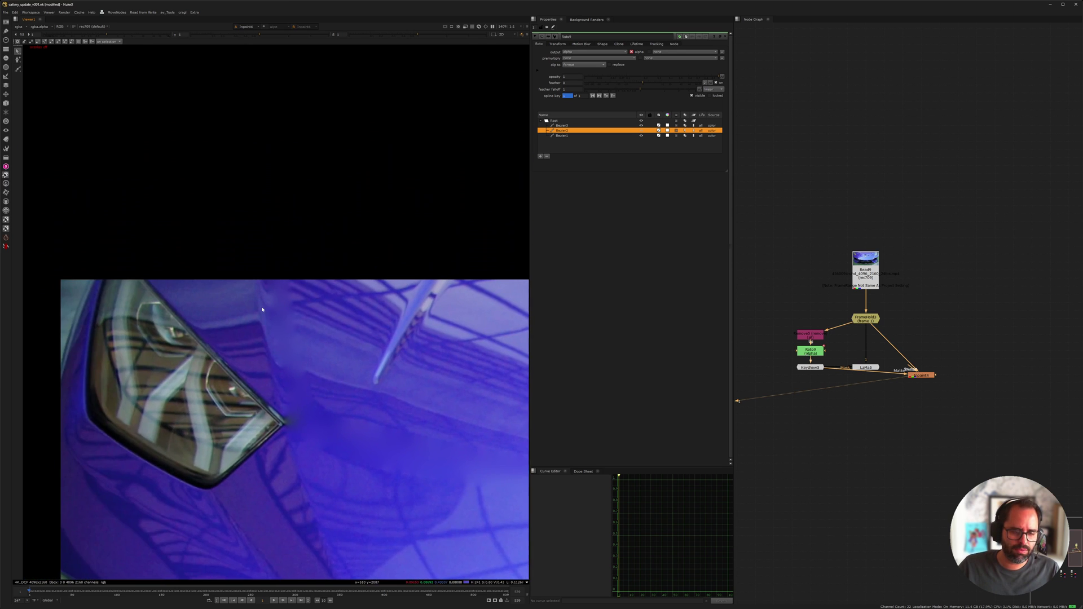
middle_drag(393, 395, 248, 303)
scroll(248, 303, down, 2)
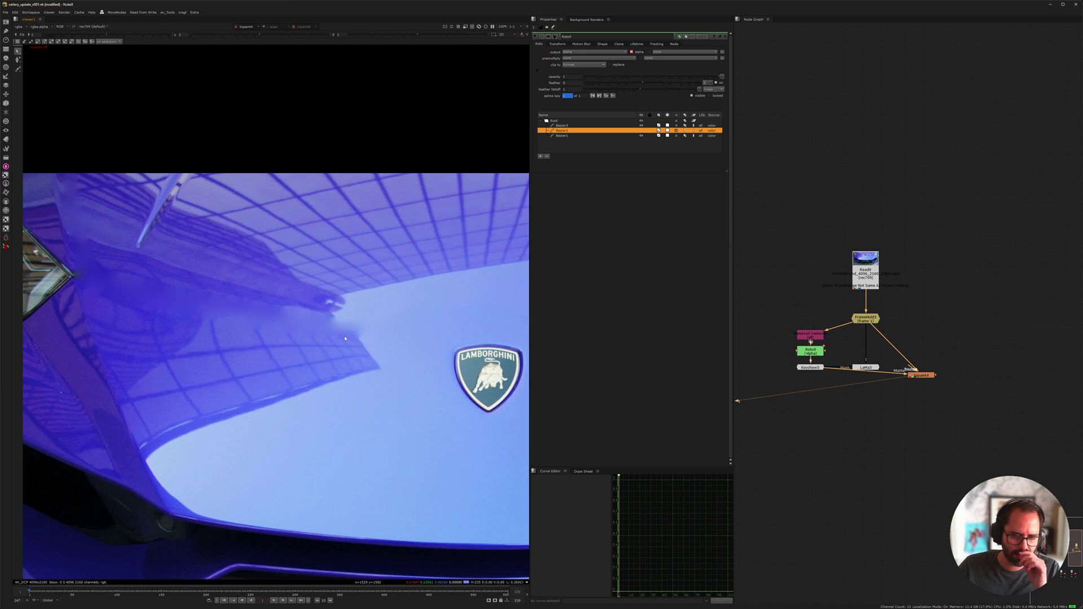
View the car setup's LaMa result and inspect the hood reflections and the removed gap near the headlight
click(865, 368)
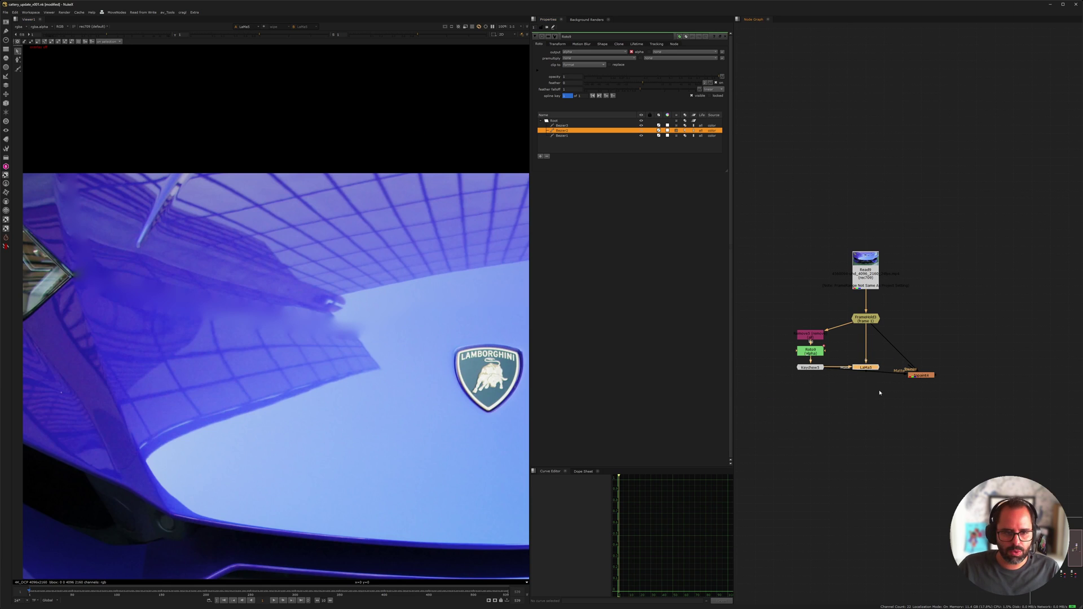
key(1)
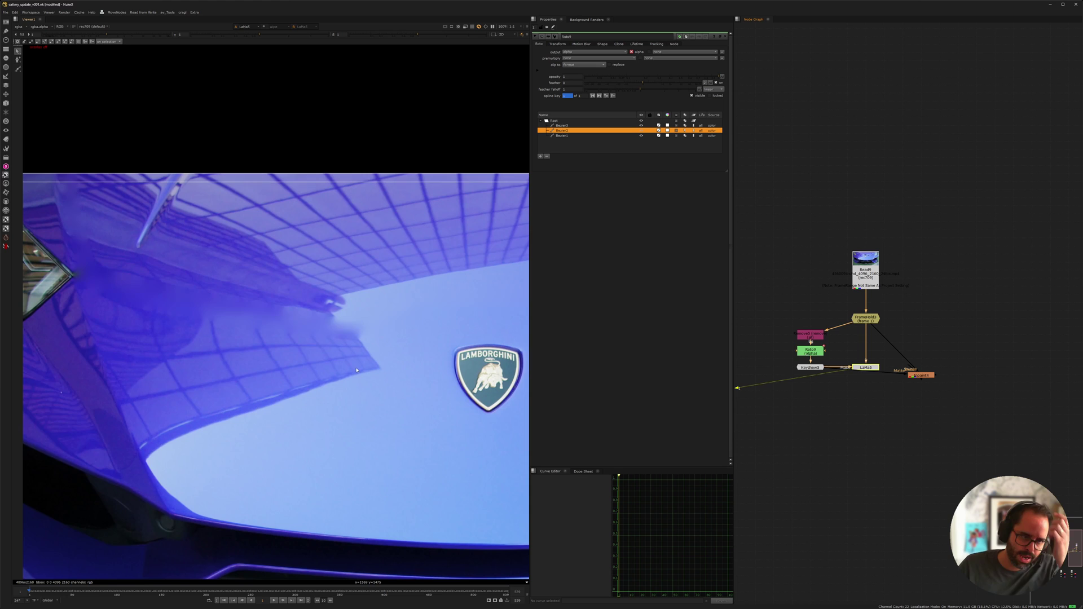
click(889, 382)
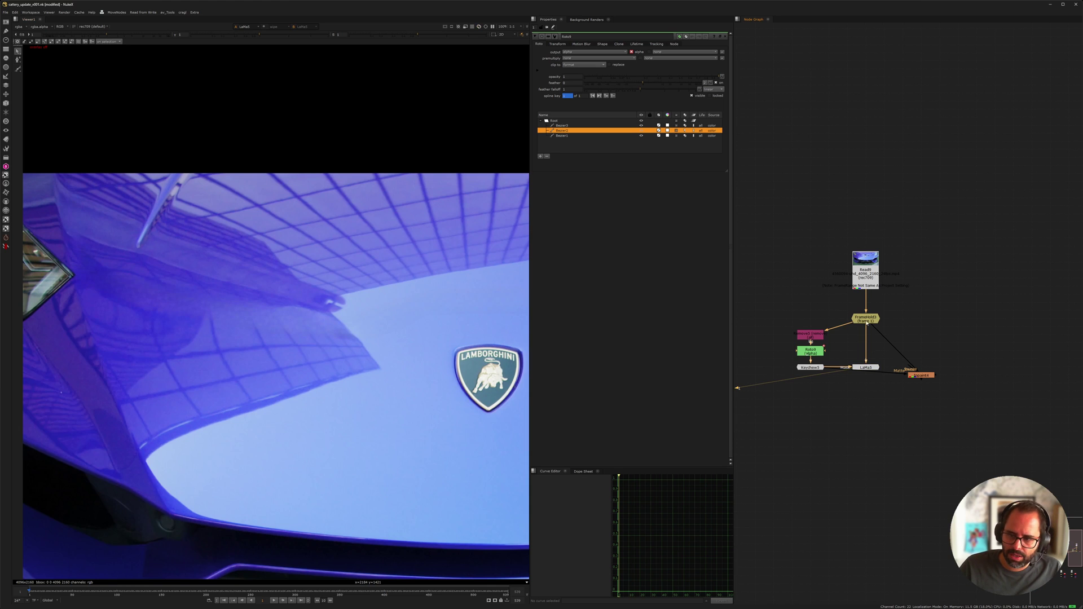
click(867, 323)
middle_drag(867, 323, 916, 324)
middle_drag(172, 229, 341, 312)
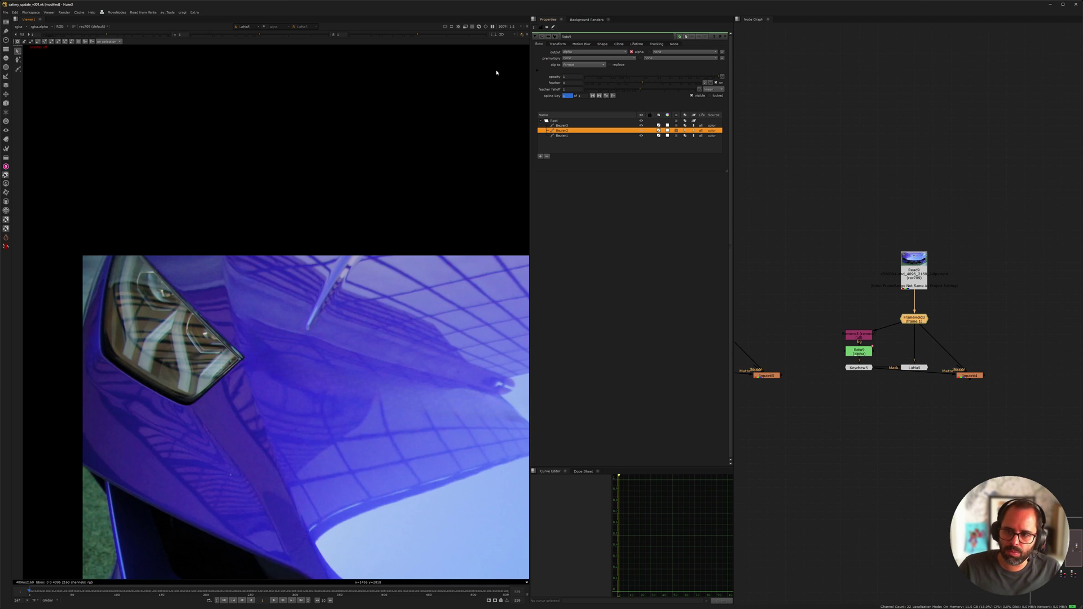
Compare the car's original FrameHold frame with the LaMa result around the headlight and panel gap
key(1)
click(913, 368)
key(1)
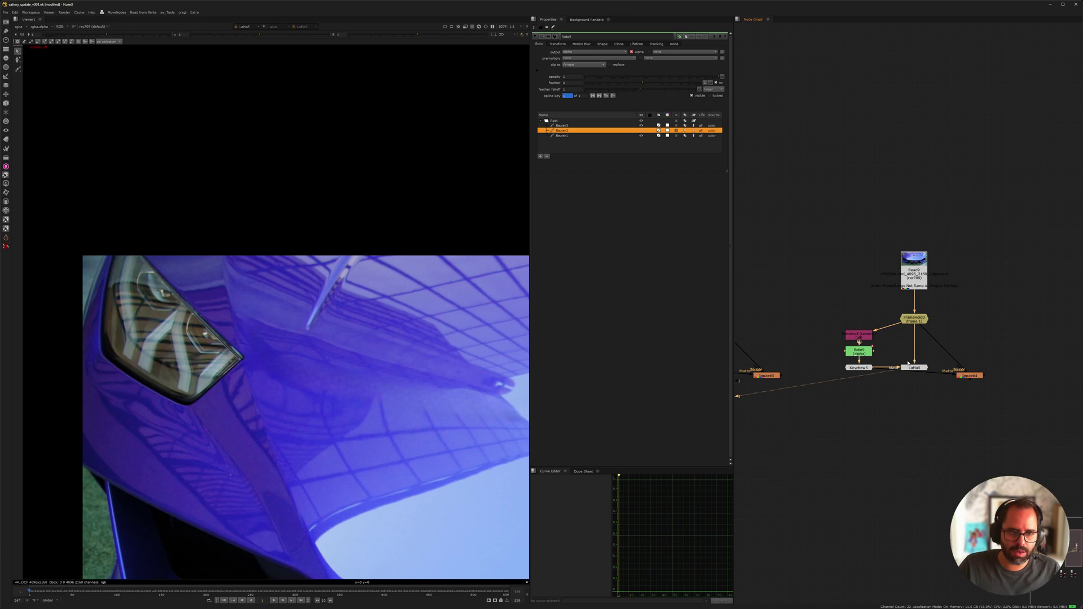
key(2)
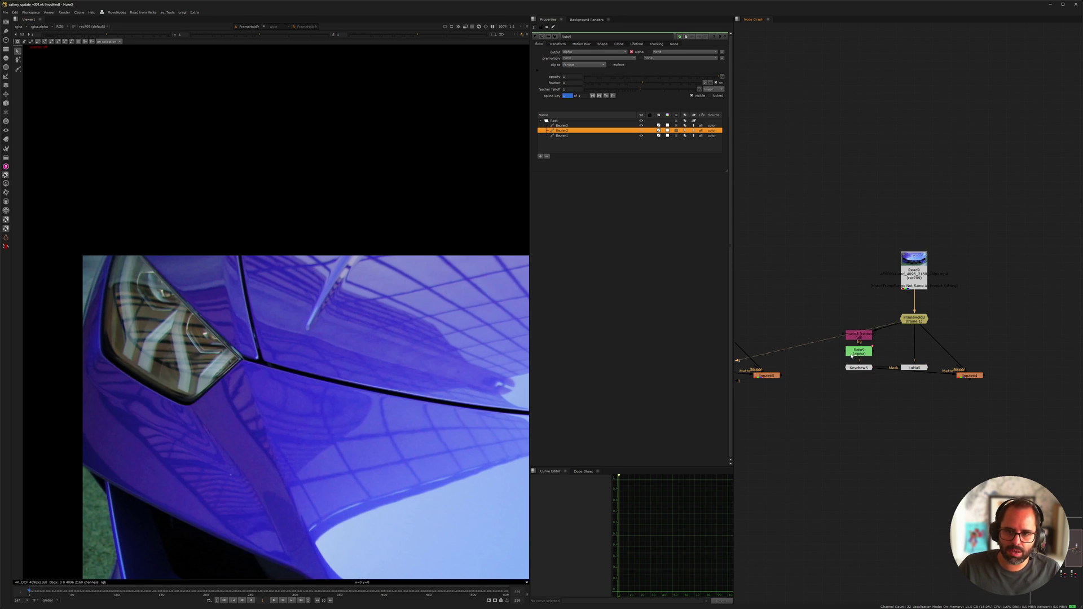
Show the car's Roto shapes over the original frame and examine the mask around the vertical gap beside the headlight
click(853, 352)
key(o)
scroll(243, 287, up, 3)
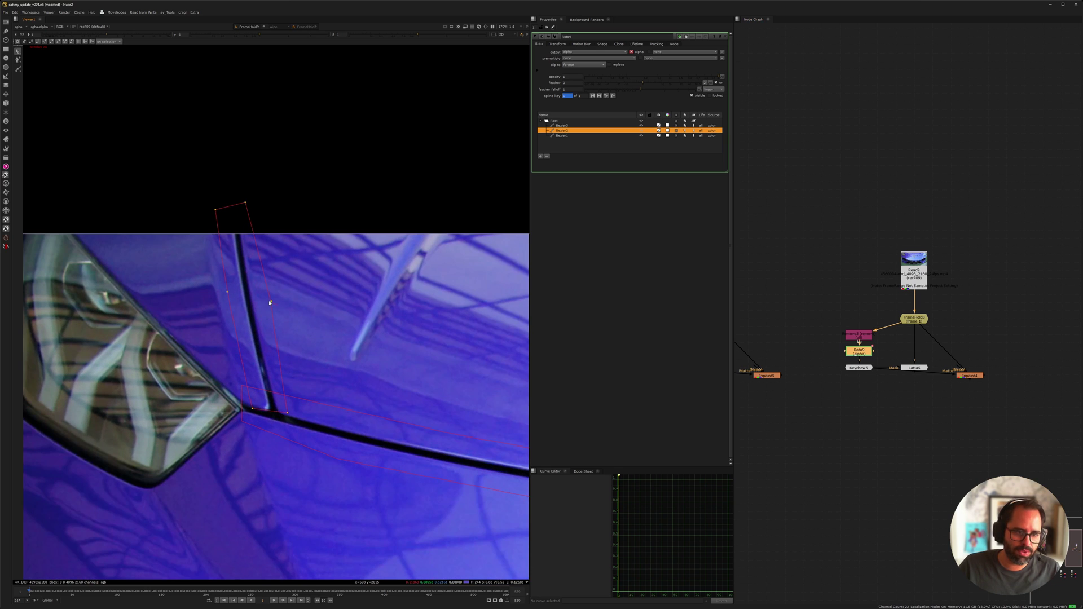
Widen the Roto shape around the vertical panel gap beside the headlight and view the LaMa result
drag(228, 292, 219, 294)
drag(244, 202, 210, 206)
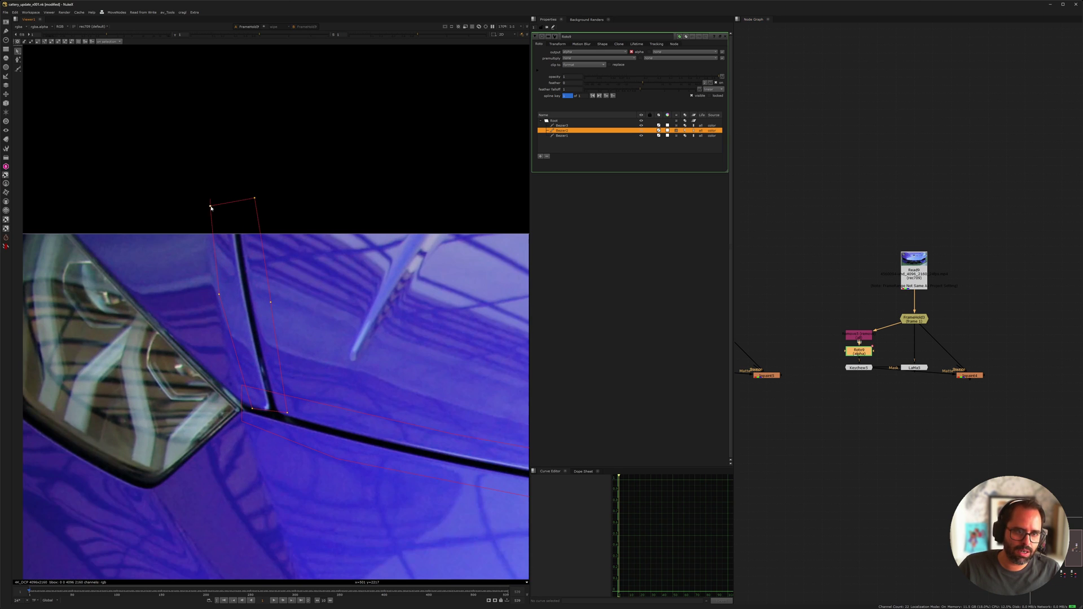
click(915, 368)
key(1)
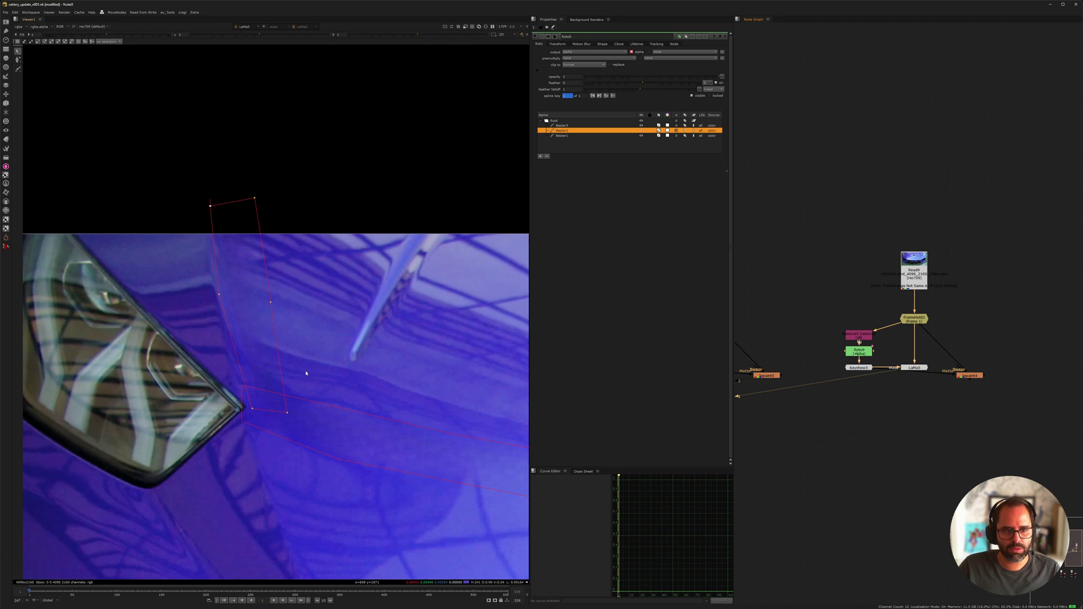
Narrow the Roto shape around the vertical panel gap and inspect the LaMa result across the hood without the overlay
drag(271, 303, 257, 306)
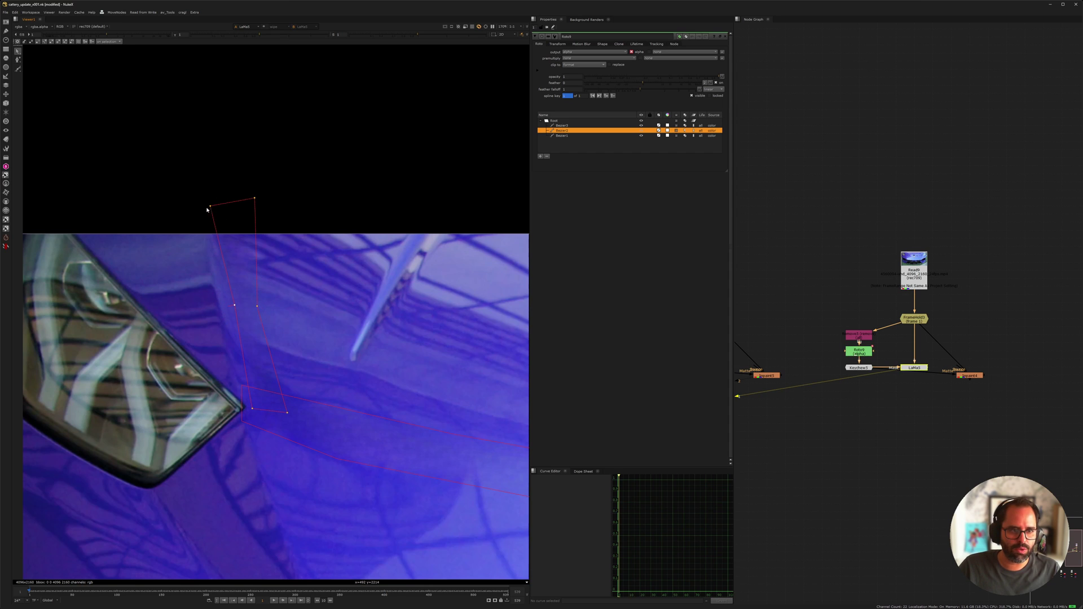
drag(211, 205, 220, 205)
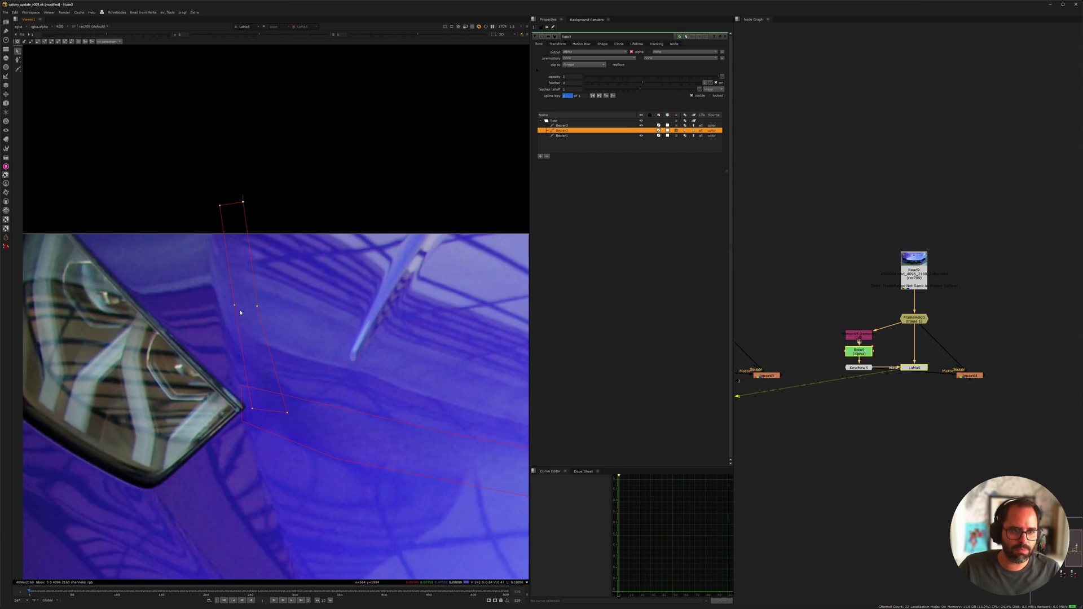
key(o)
middle_drag(377, 394, 169, 293)
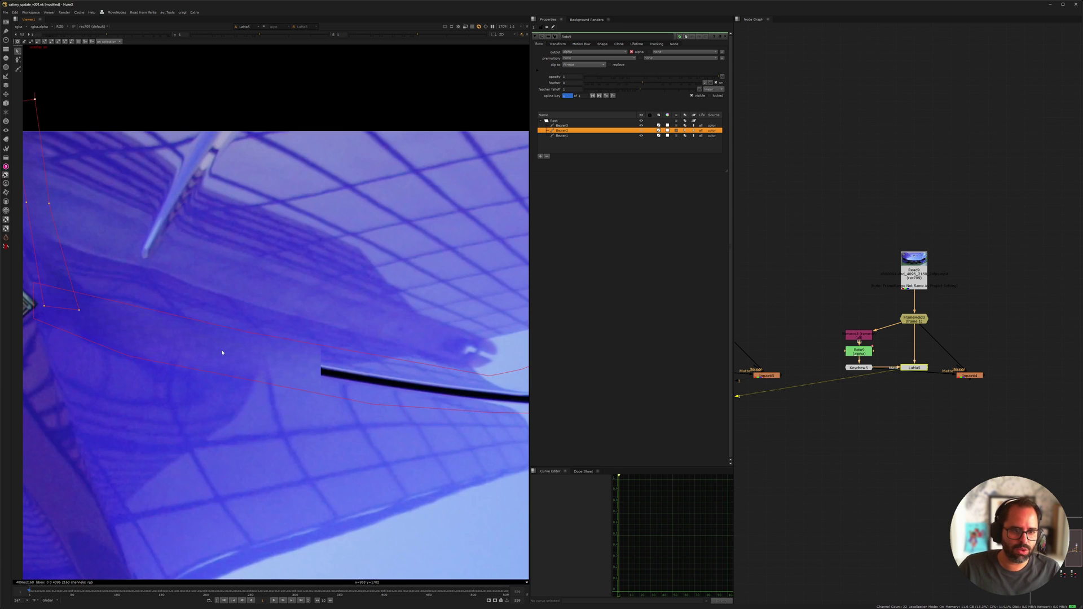
scroll(331, 353, down, 3)
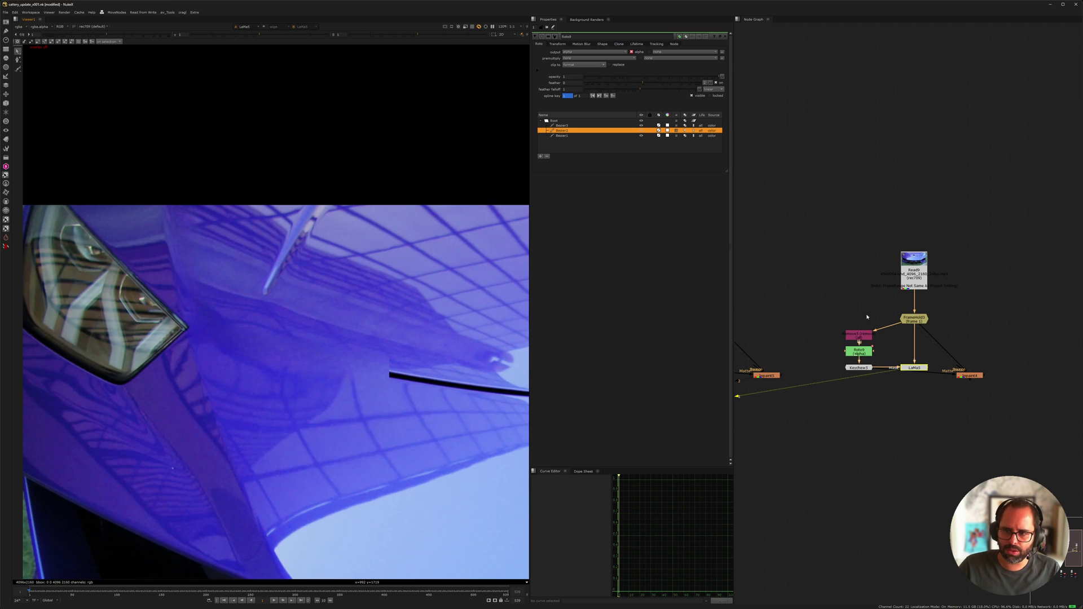
Over the original FrameHold frame, move the long Roto shape's upper corner beside the headlight down, closer to the horizontal panel gap
click(909, 319)
key(1)
middle_drag(237, 288, 237, 286)
middle_drag(257, 330, 297, 330)
key(a)
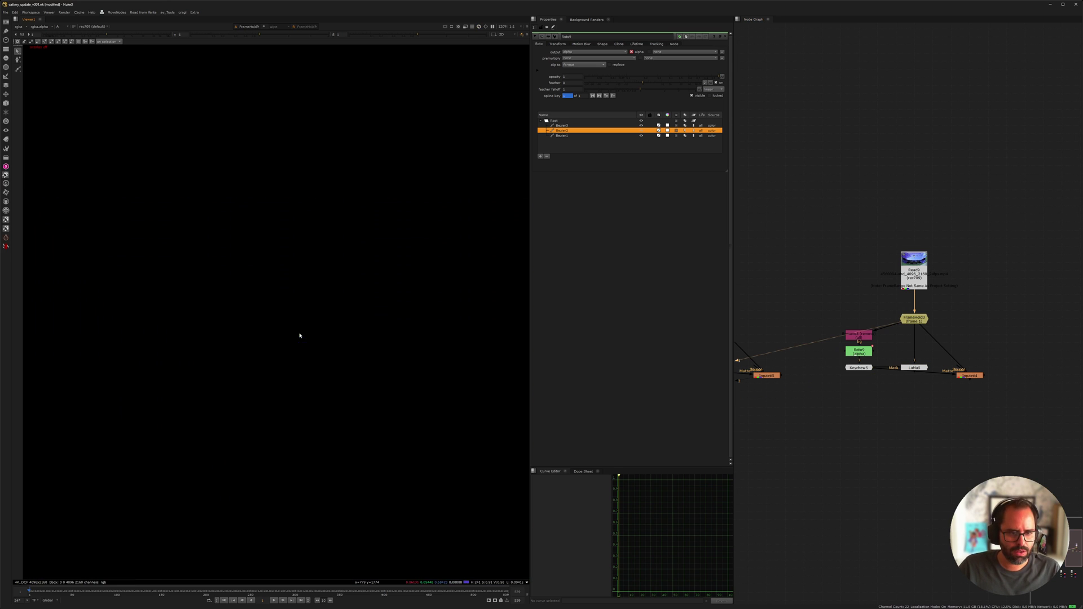
key(a)
key(q)
scroll(268, 341, up, 4)
click(306, 375)
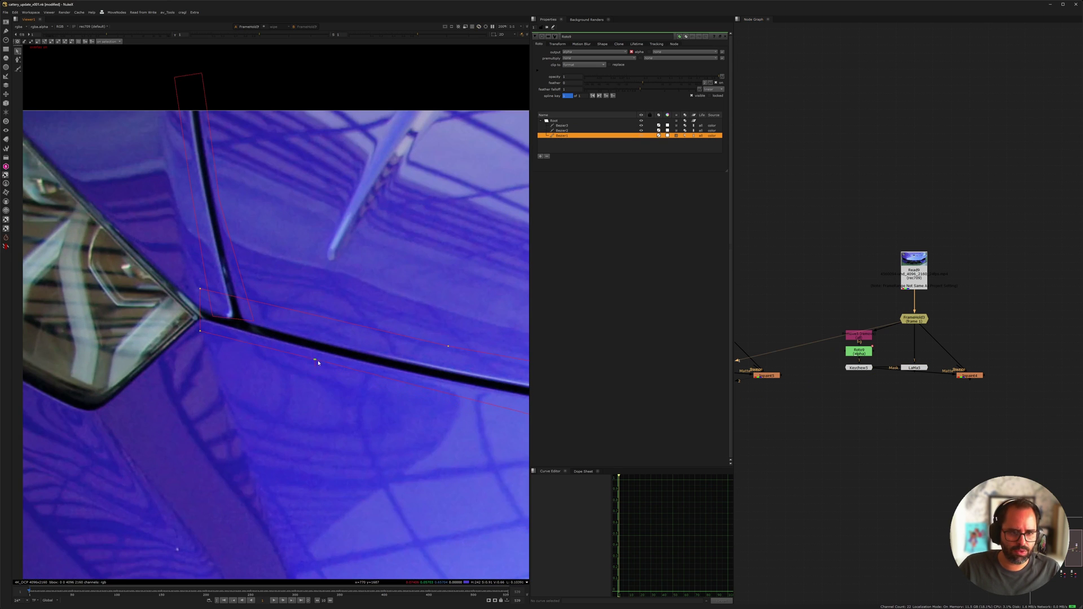
drag(199, 289, 201, 305)
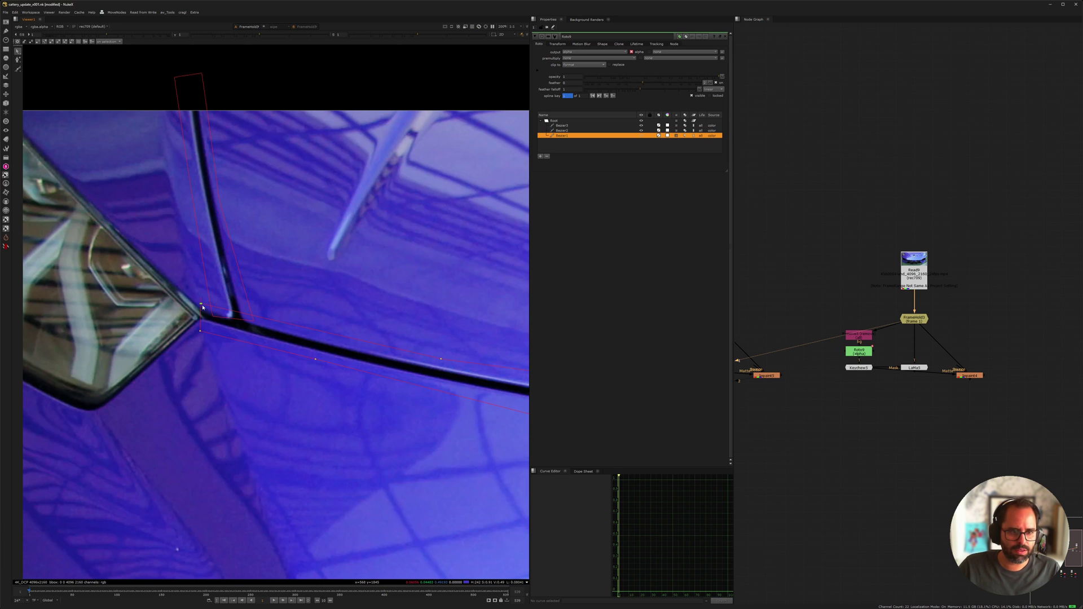
View the car's LaMa result and its alpha, and inspect the hood reflections without the roto overlay
click(909, 367)
key(1)
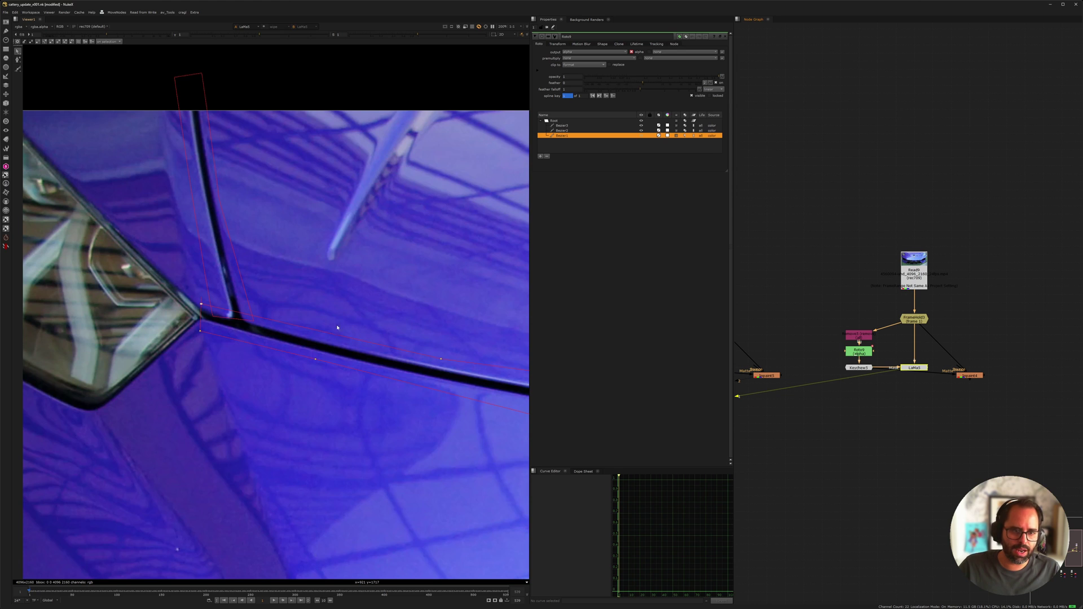
key(a)
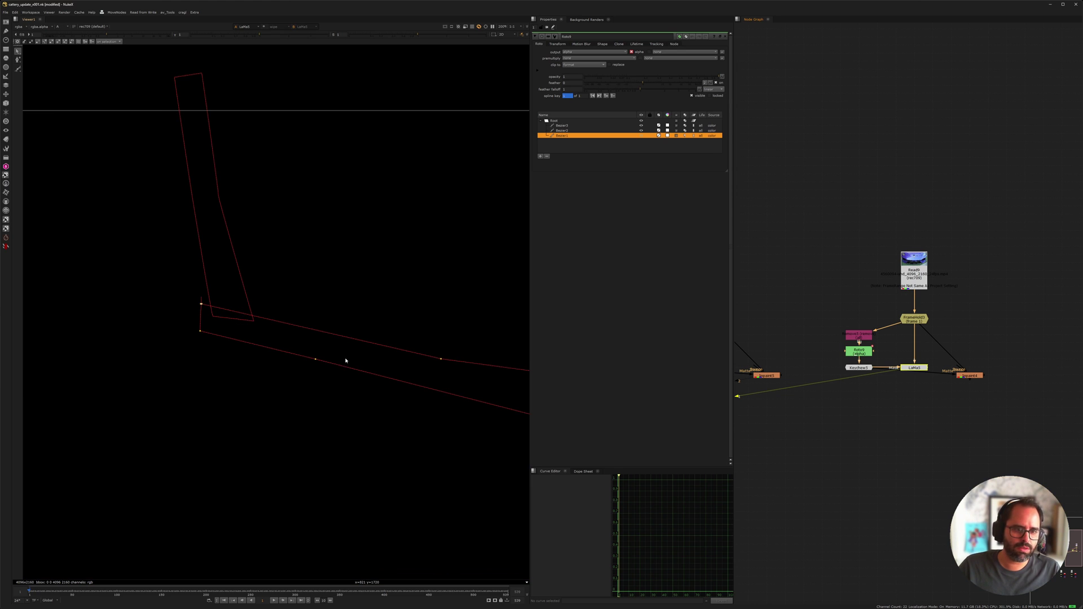
key(a)
scroll(338, 348, down, 2)
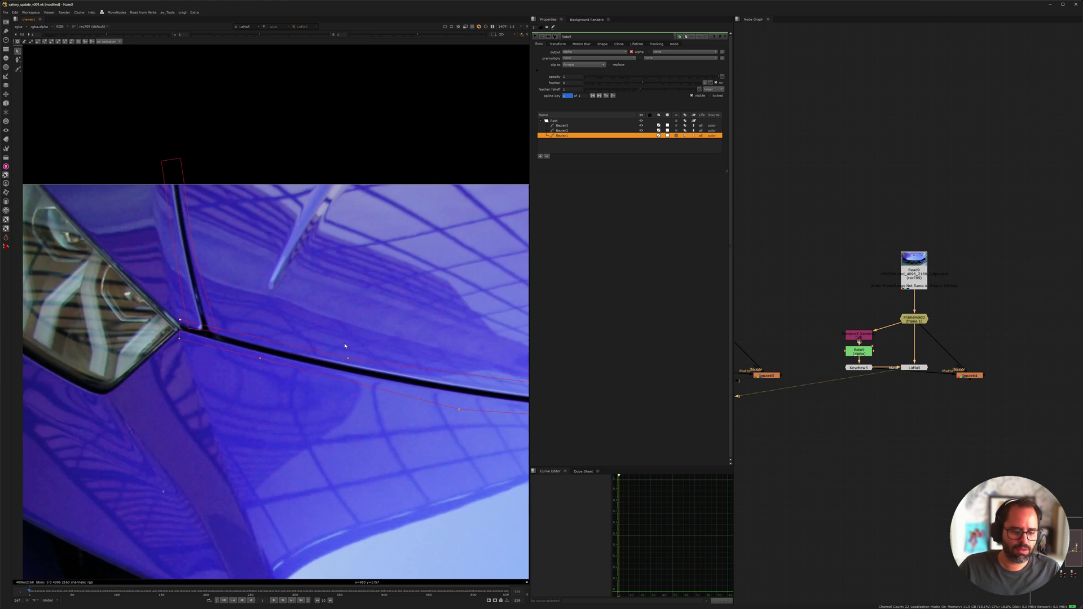
key(o)
scroll(332, 343, down, 3)
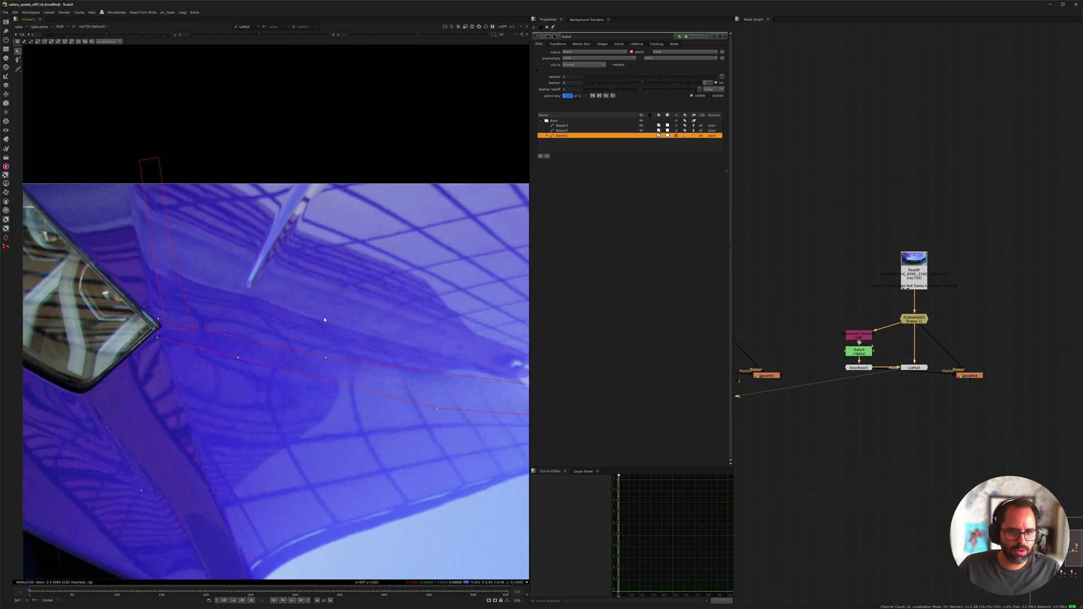
scroll(332, 342, up, 3)
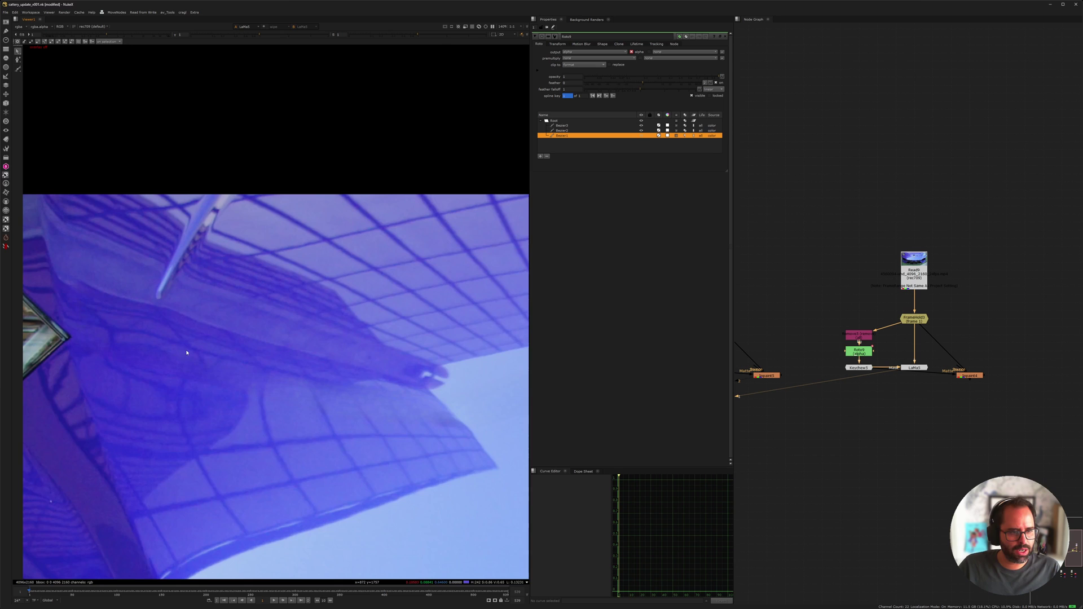
middle_drag(187, 353, 311, 374)
Compare the car's original FrameHold frame with the LaMa result using two viewer inputs, ending on the whole original car front
click(915, 319)
key(1)
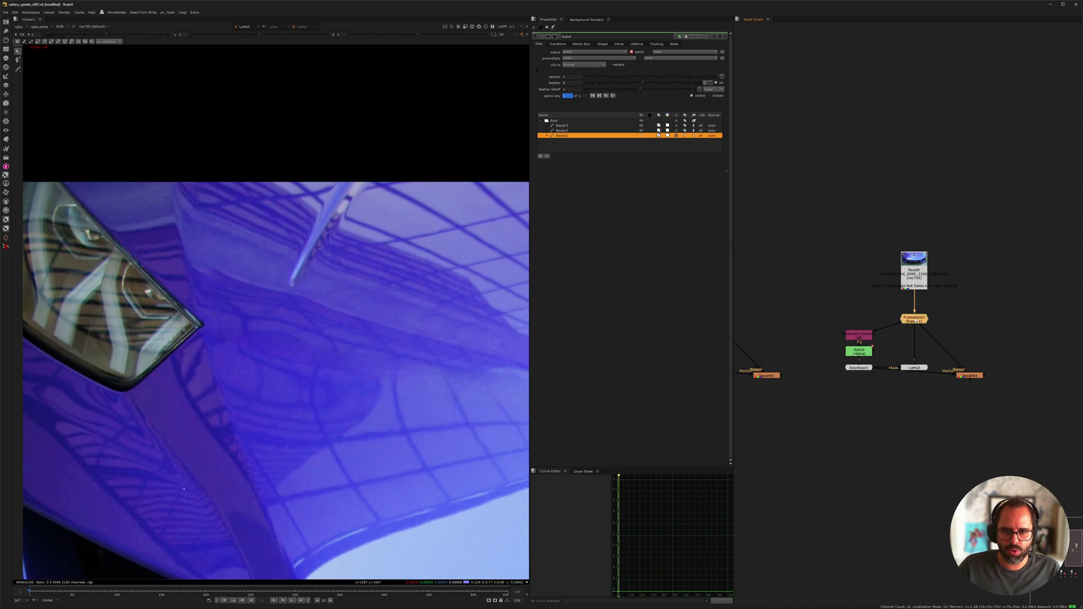
click(916, 369)
key(2)
key(1)
key(2)
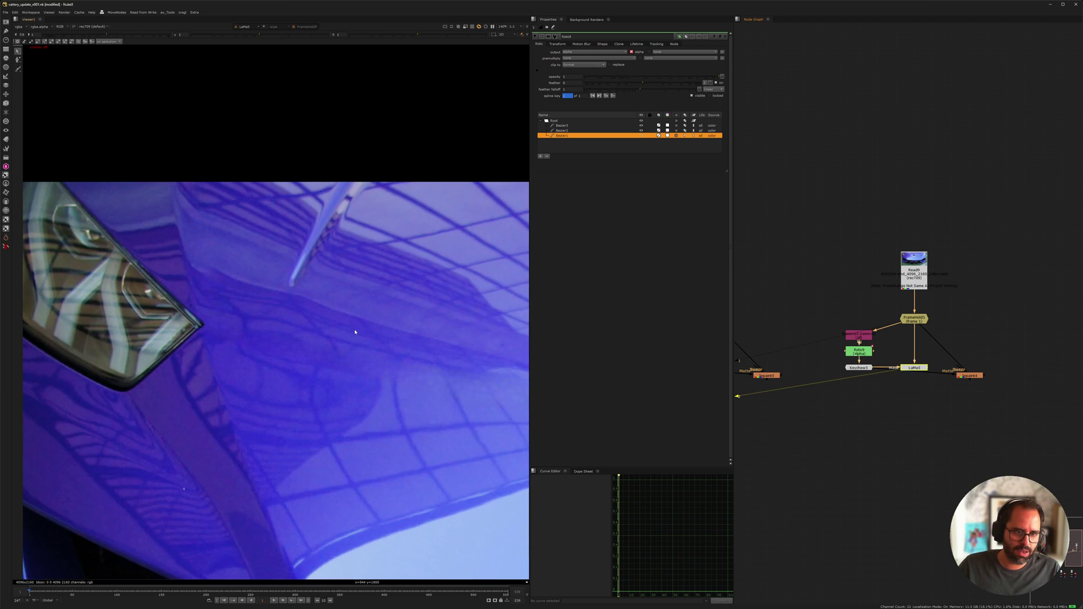
key(1)
scroll(360, 317, down, 1)
middle_drag(304, 278, 274, 302)
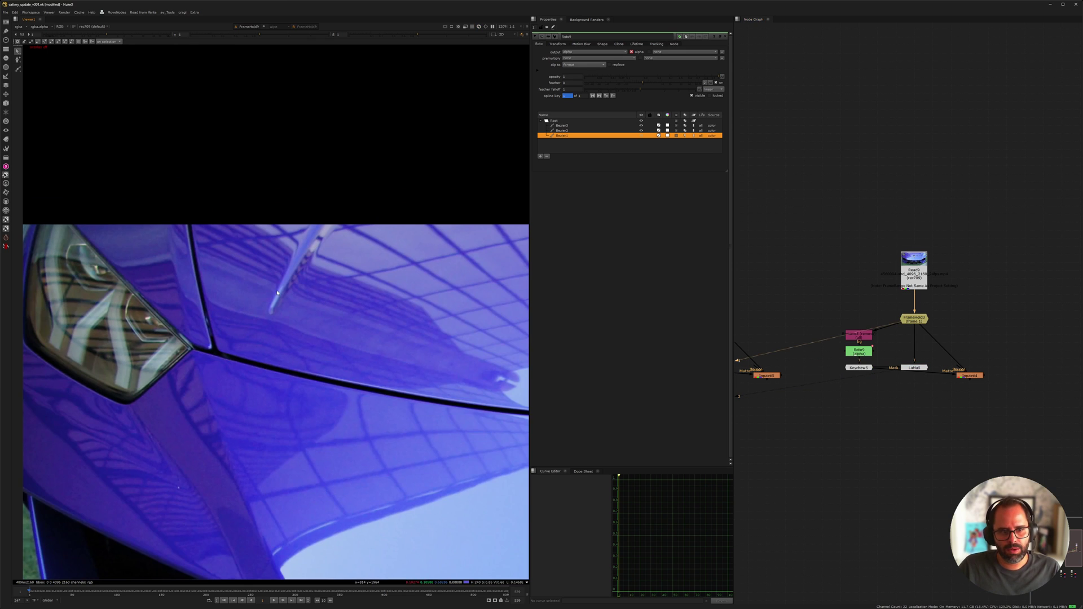
scroll(333, 363, down, 5)
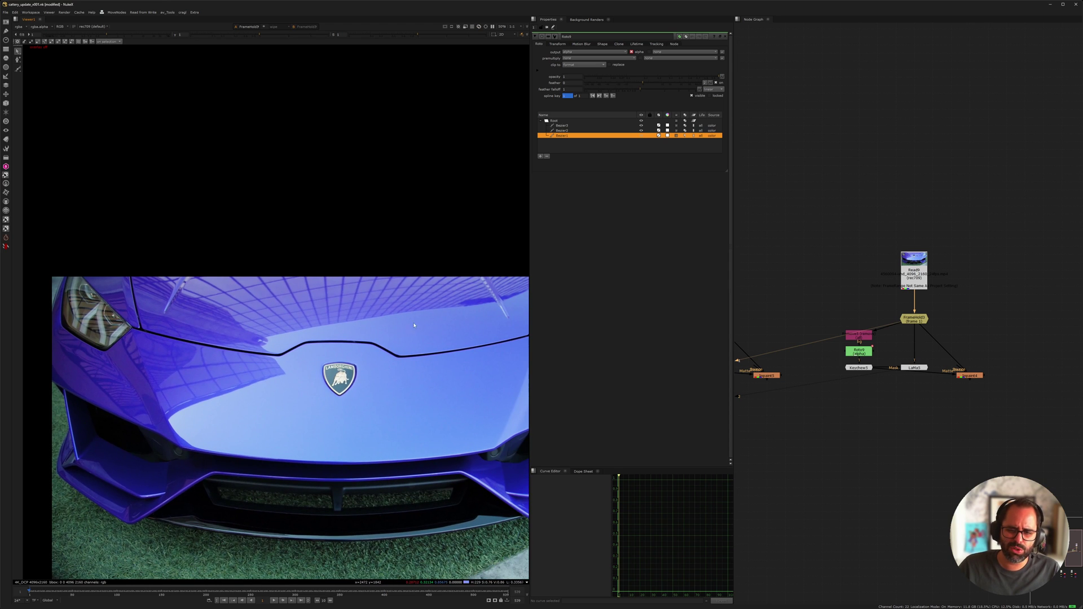
Go back past the balloon setup to the hospital corridor setup in the node graph and view its LaMa result
scroll(859, 313, down, 2)
middle_drag(859, 315, 957, 319)
middle_drag(758, 332, 807, 295)
scroll(987, 417, down, 3)
middle_drag(987, 418, 999, 290)
middle_drag(762, 211, 839, 290)
scroll(839, 291, up, 7)
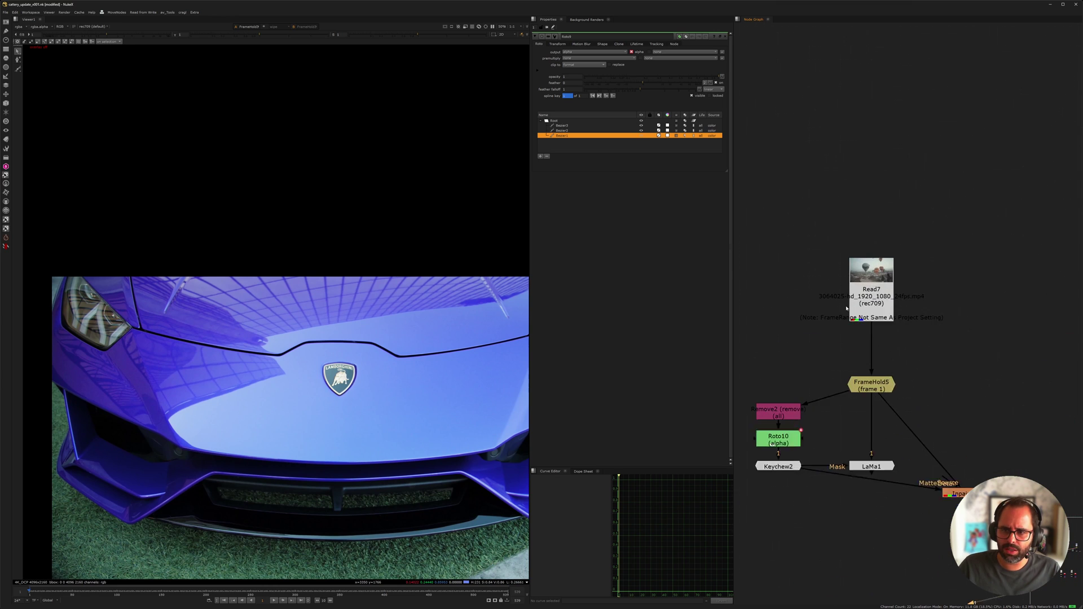
scroll(846, 309, up, 1)
click(890, 316)
middle_drag(933, 359, 798, 326)
scroll(800, 329, down, 3)
middle_drag(895, 338, 816, 336)
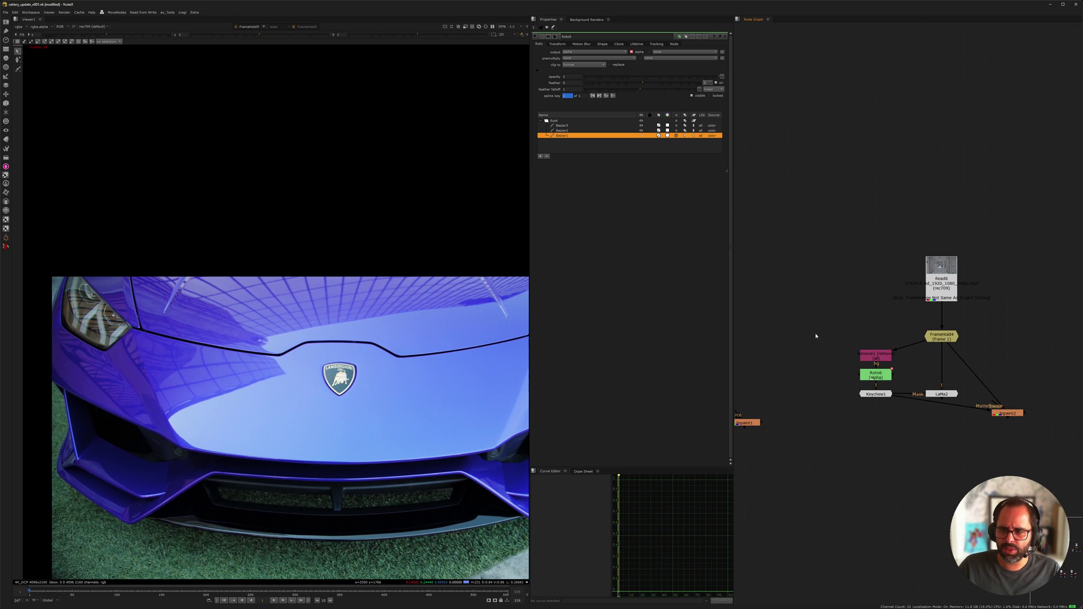
click(937, 334)
ctrl+shift+click(934, 393)
middle_drag(387, 319, 389, 289)
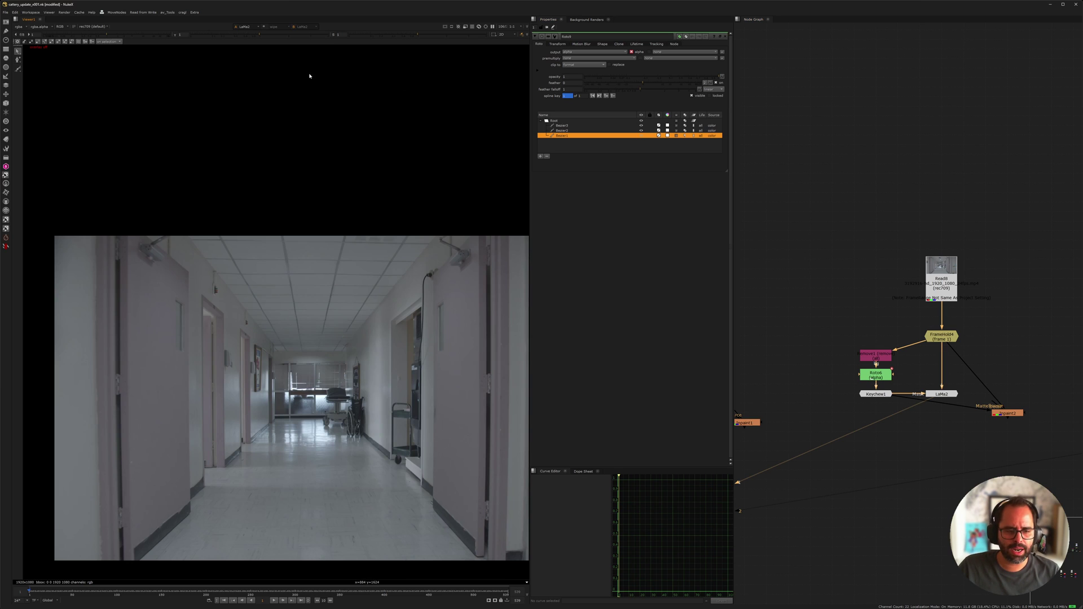
middle_drag(878, 254, 866, 237)
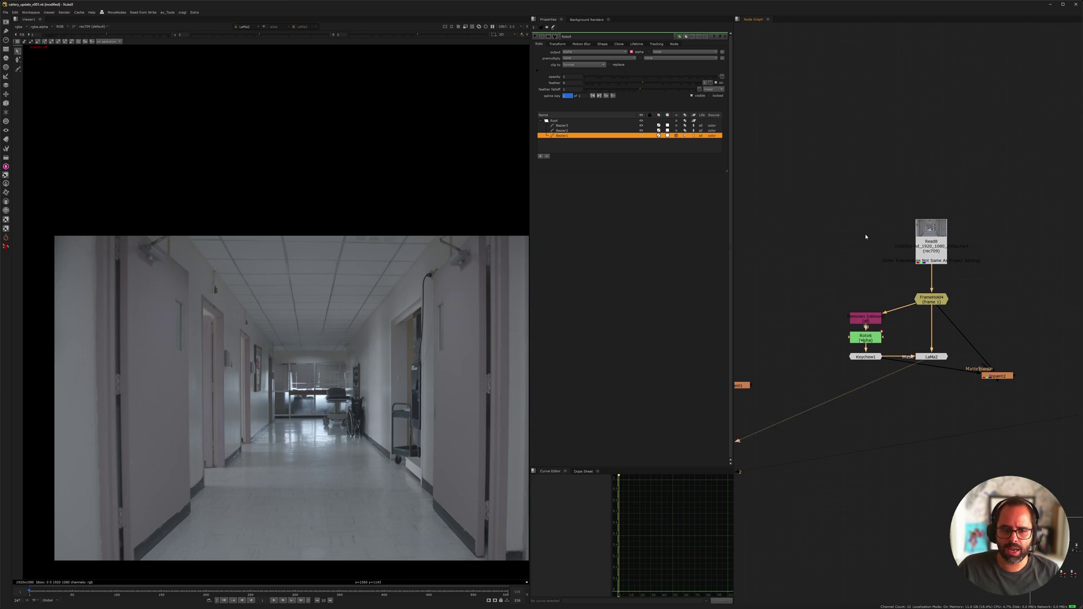